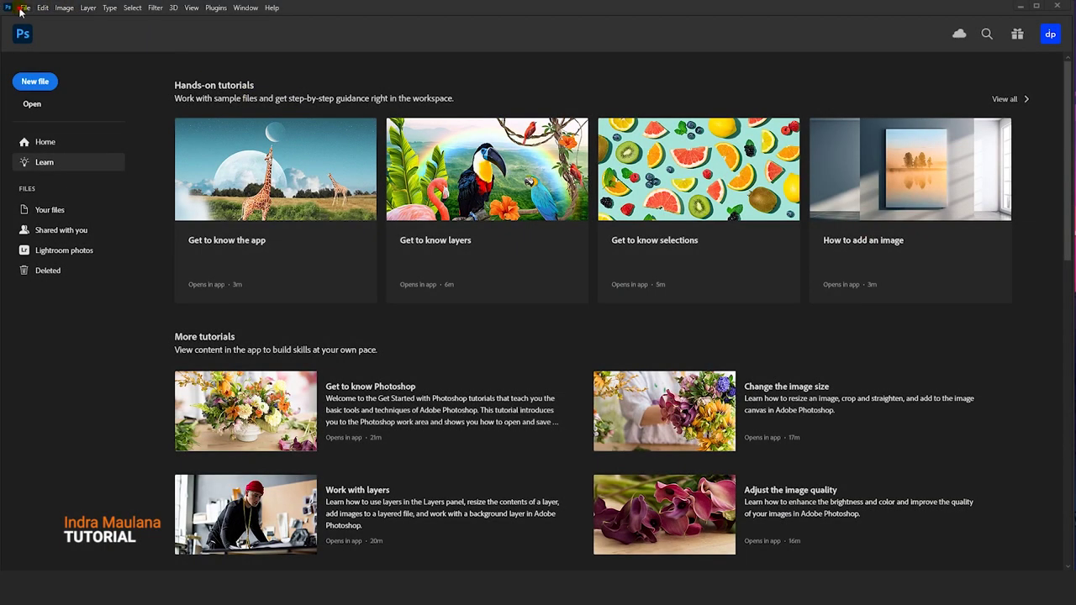
# - Create a new A4 print document, 2480 × 3508 px at 300 ppi, in pixel units
pyautogui.click(22, 8)
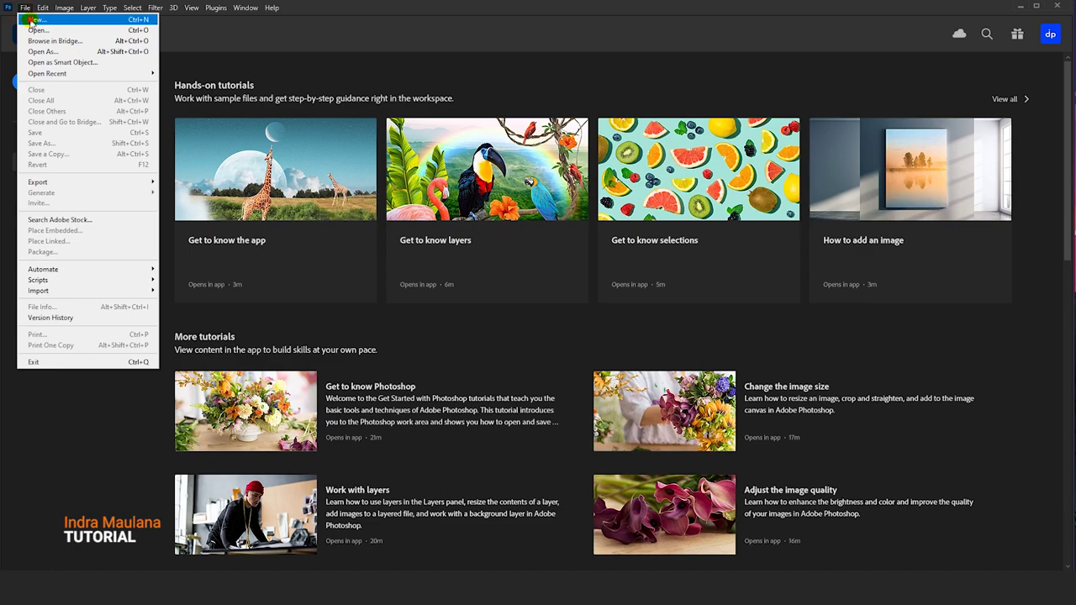
pyautogui.click(32, 20)
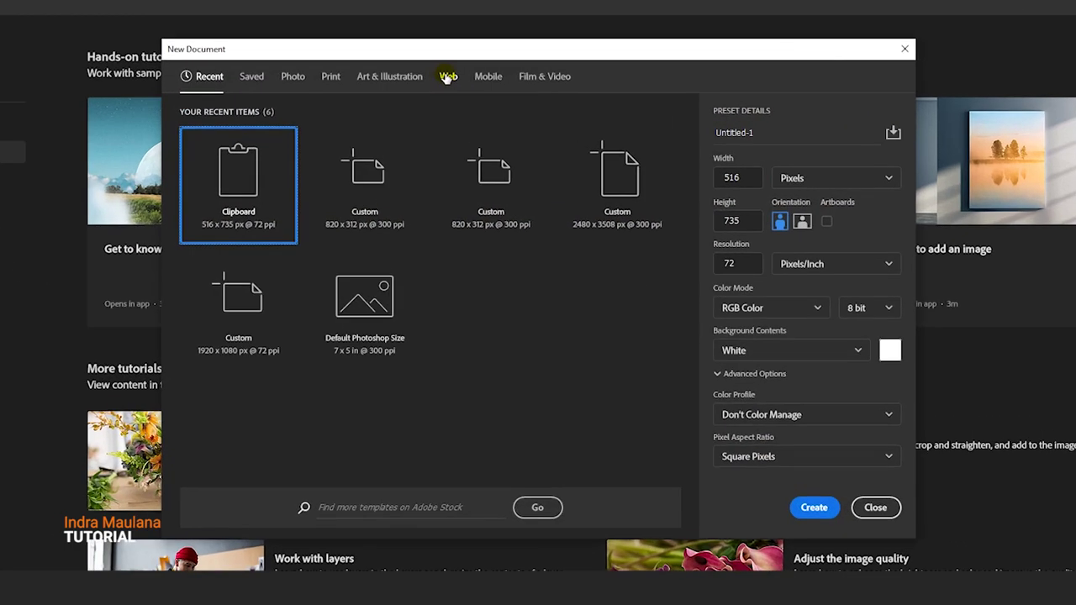
pyautogui.click(371, 101)
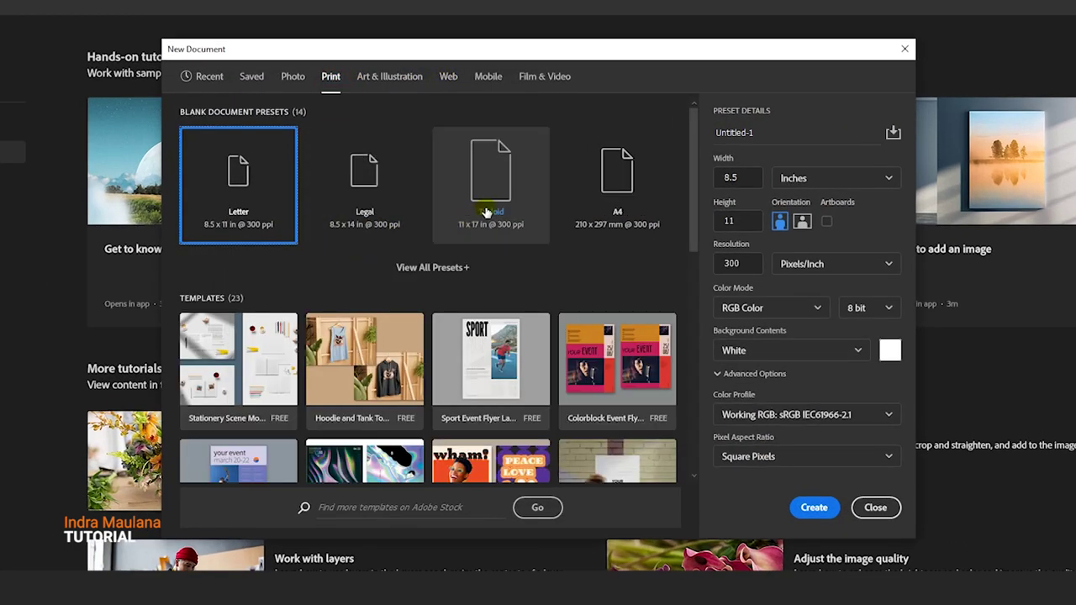
pyautogui.click(609, 180)
pyautogui.click(811, 178)
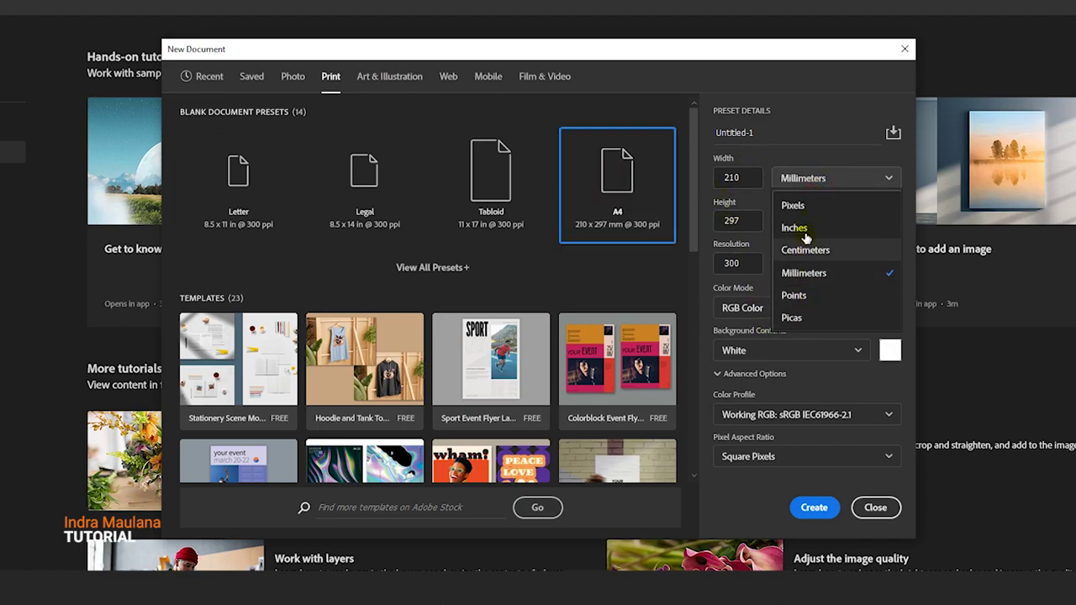
pyautogui.click(792, 205)
pyautogui.click(814, 513)
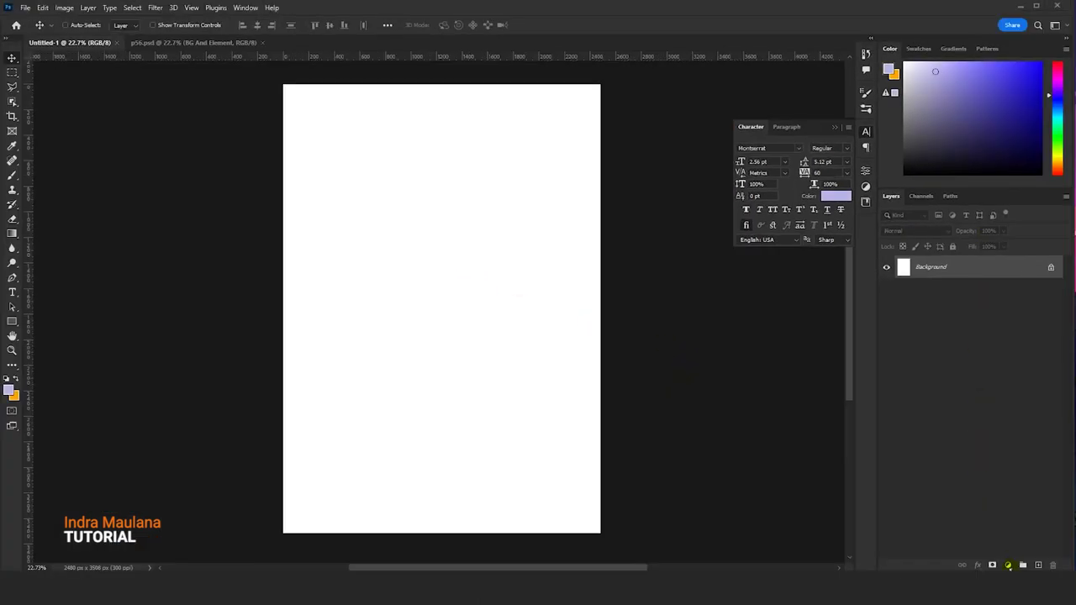
# - Add a Gradient Fill layer whose left stop is deep blue #3615bc
pyautogui.click(1008, 565)
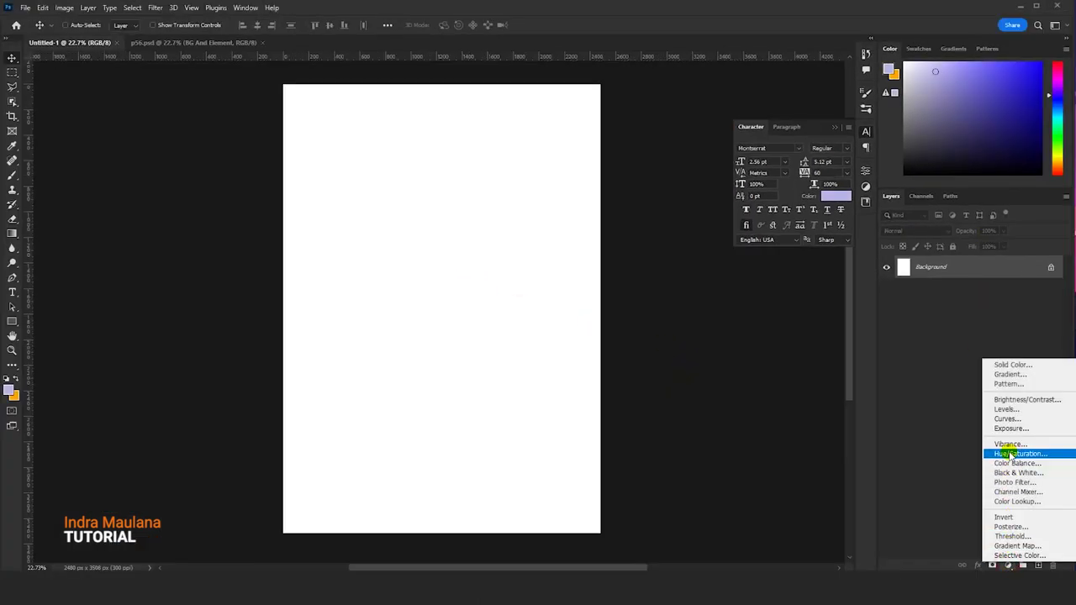
pyautogui.click(1009, 374)
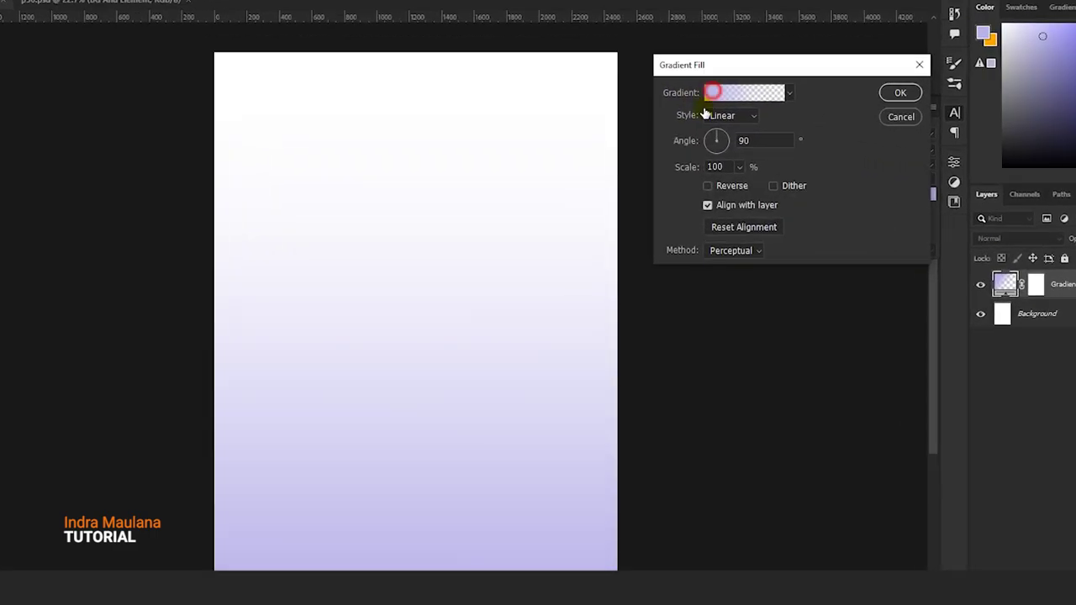
pyautogui.click(712, 93)
pyautogui.click(648, 81)
pyautogui.click(654, 103)
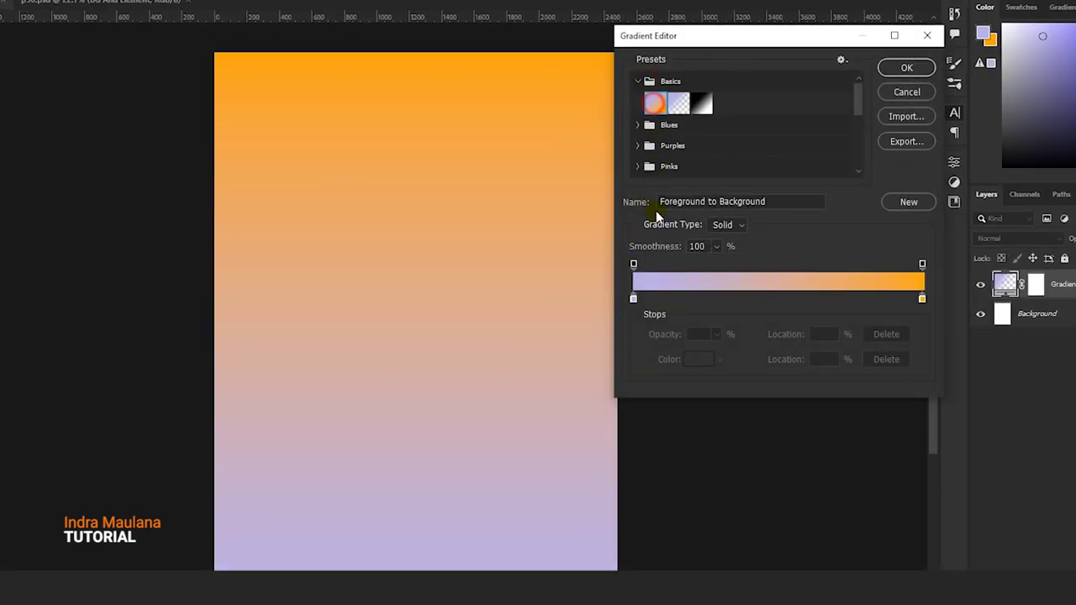
pyautogui.doubleClick(633, 299)
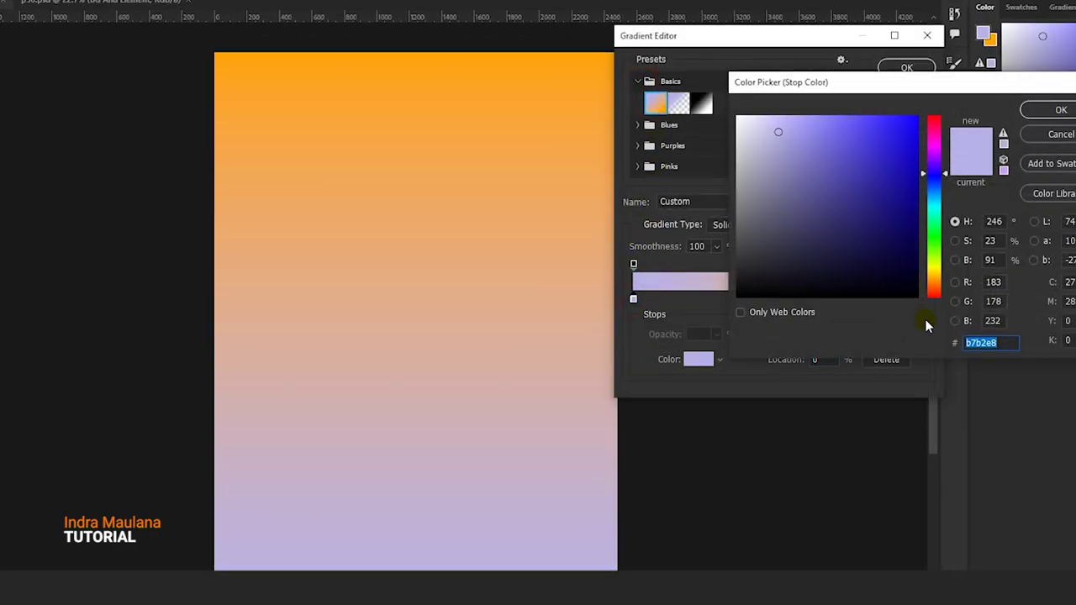
pyautogui.write('3')
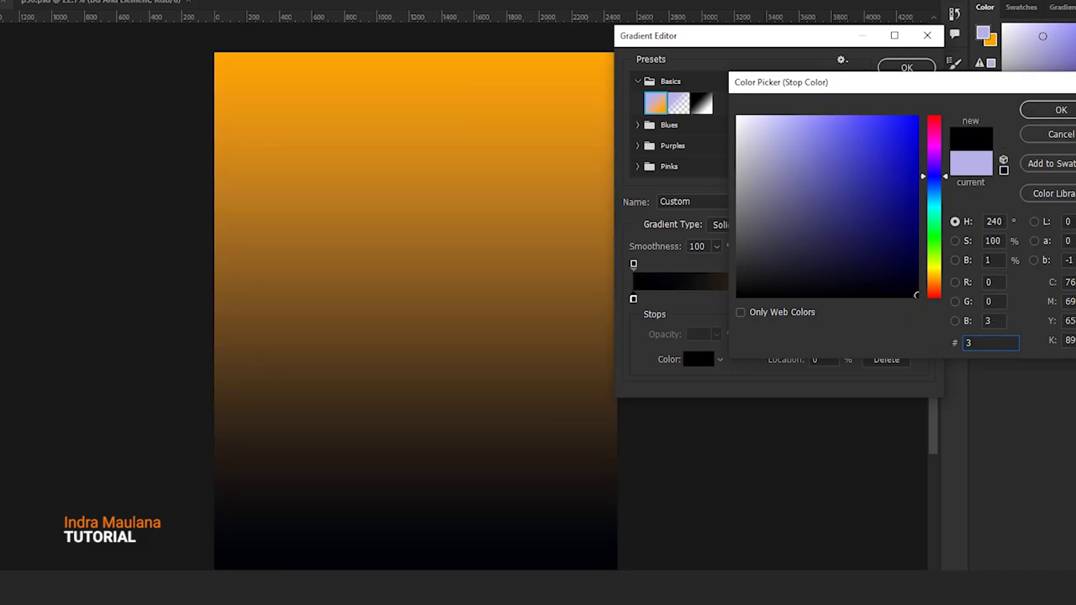
pyautogui.write('61')
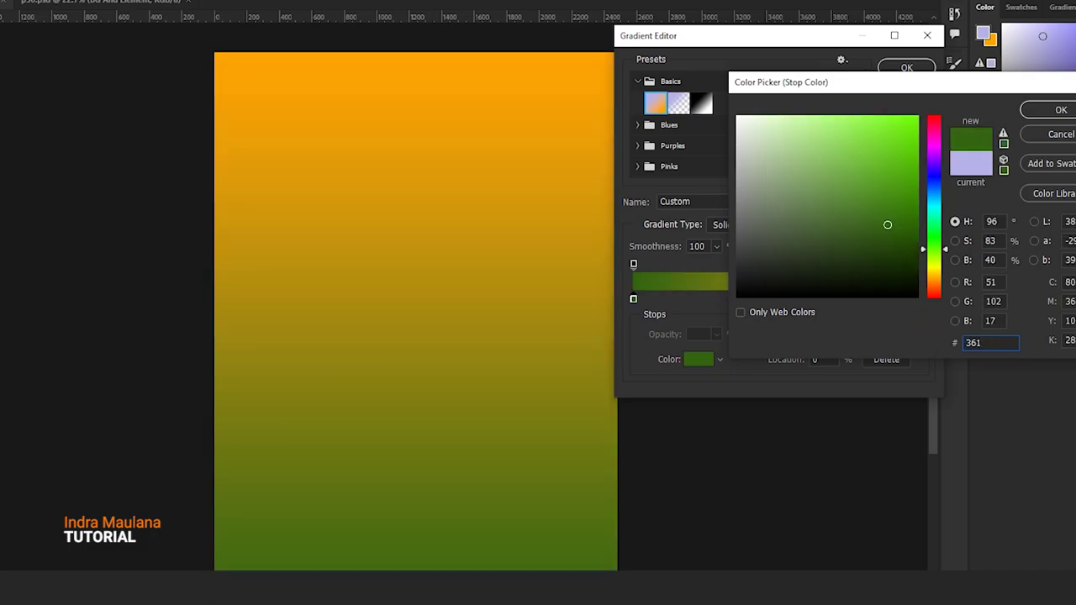
pyautogui.write('5bc')
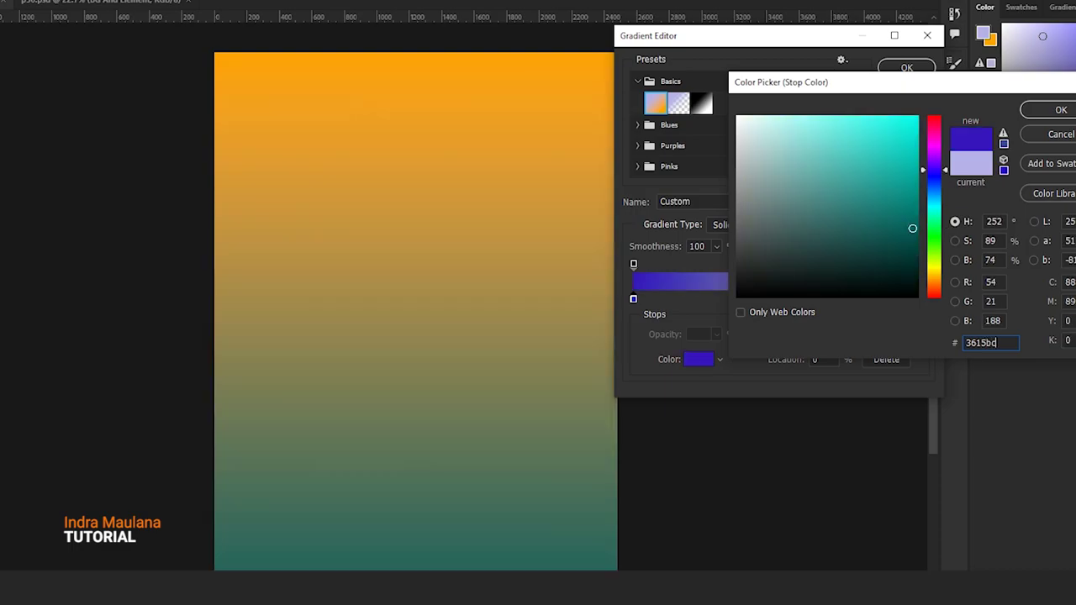
pyautogui.click(1063, 114)
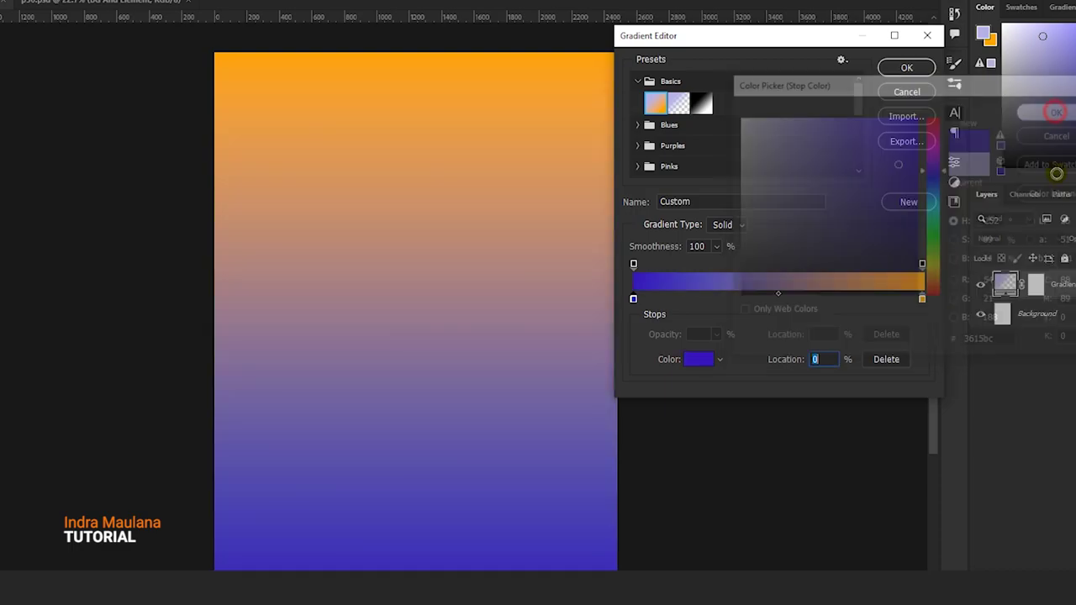
# - Set the right gradient stop to lavender #b7b2e8 and apply the gradient fill
pyautogui.doubleClick(923, 299)
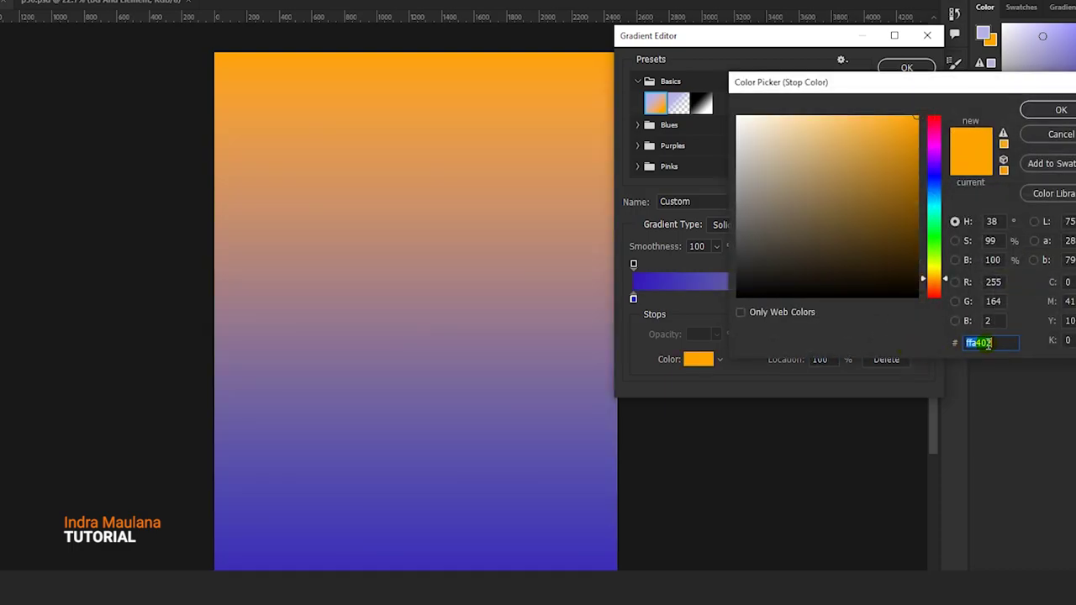
pyautogui.write('b7b2e8')
pyautogui.click(1057, 113)
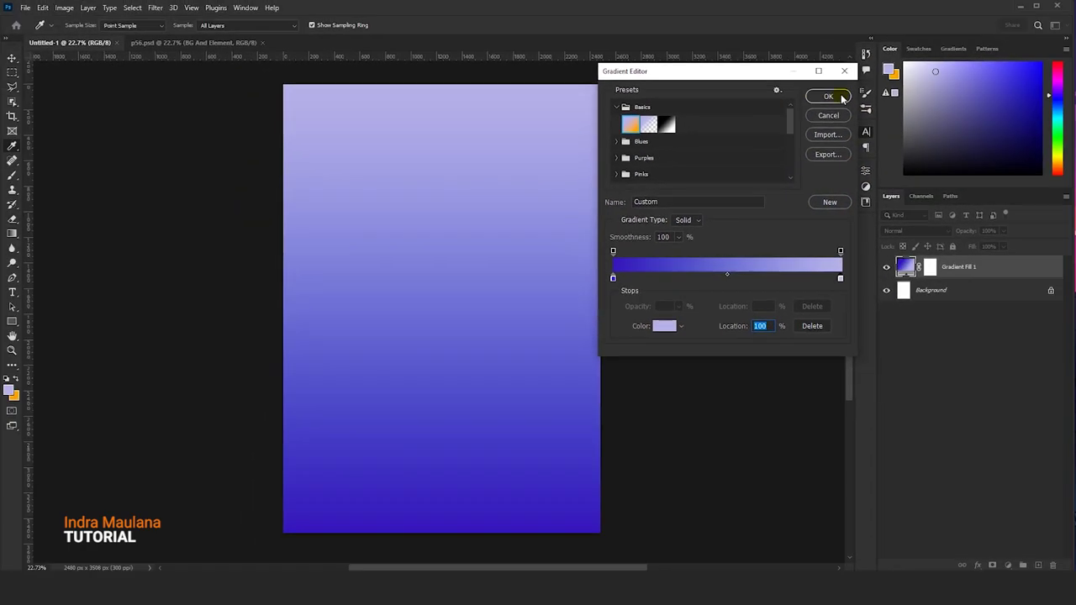
pyautogui.click(923, 75)
pyautogui.moveTo(430, 204)
pyautogui.mouseDown()
pyautogui.moveTo(429, 283)
pyautogui.moveTo(431, 217)
pyautogui.mouseUp()
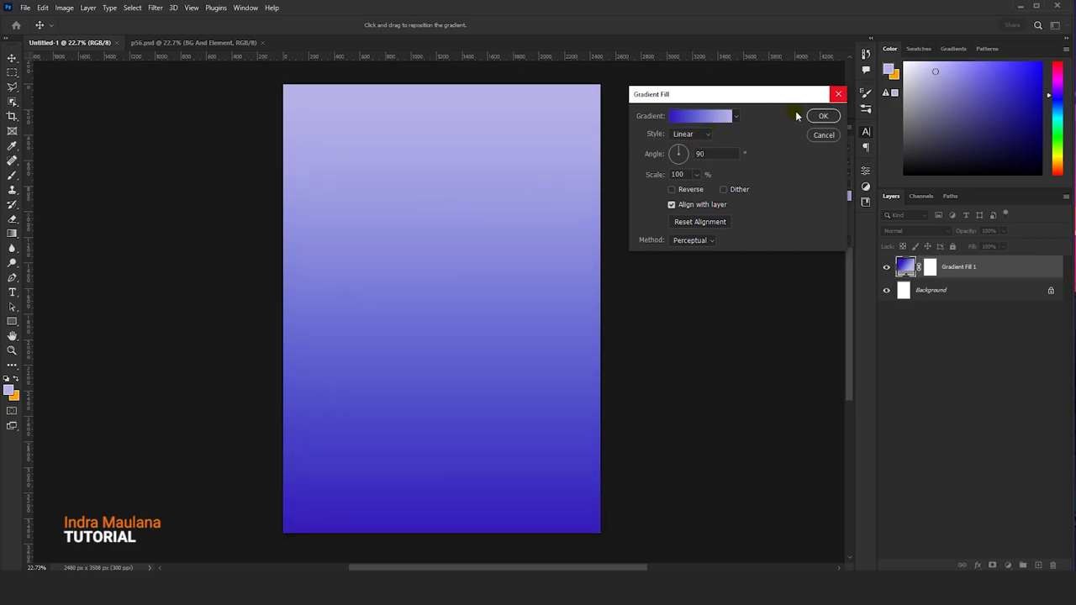
pyautogui.click(822, 115)
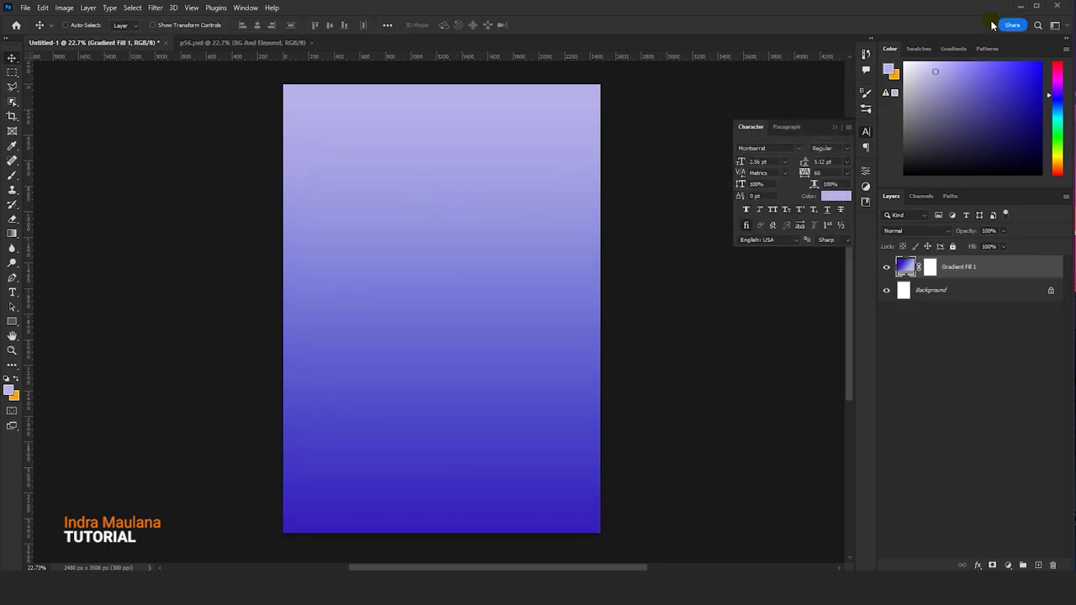
# - Draw a large lavender circle, Ellipse 1, in the page's upper middle
pyautogui.click(12, 321)
pyautogui.click(50, 332)
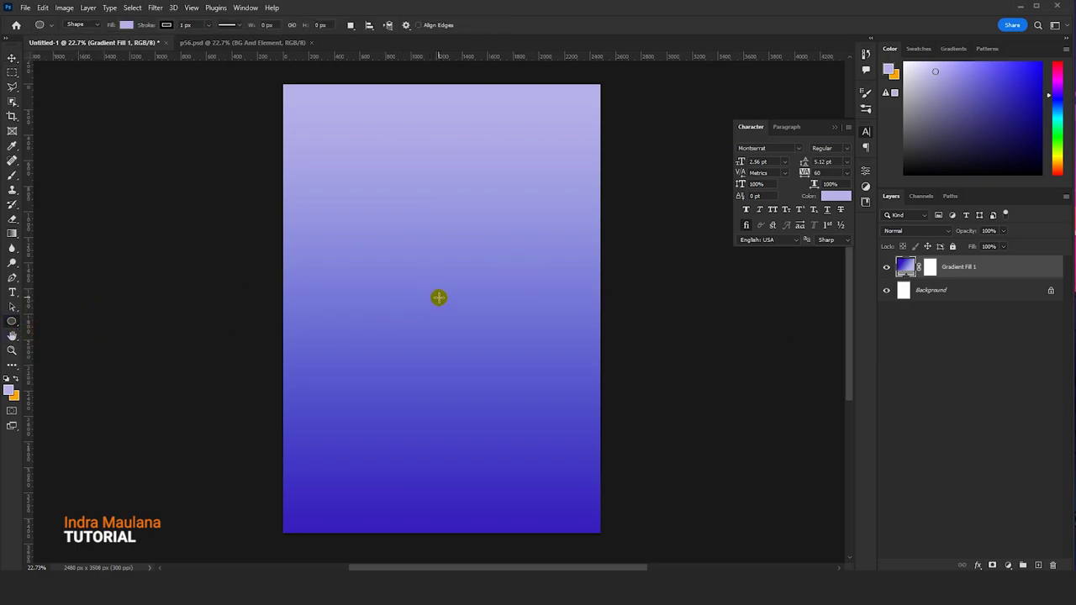
pyautogui.moveTo(439, 298); pyautogui.dragTo(594, 425)
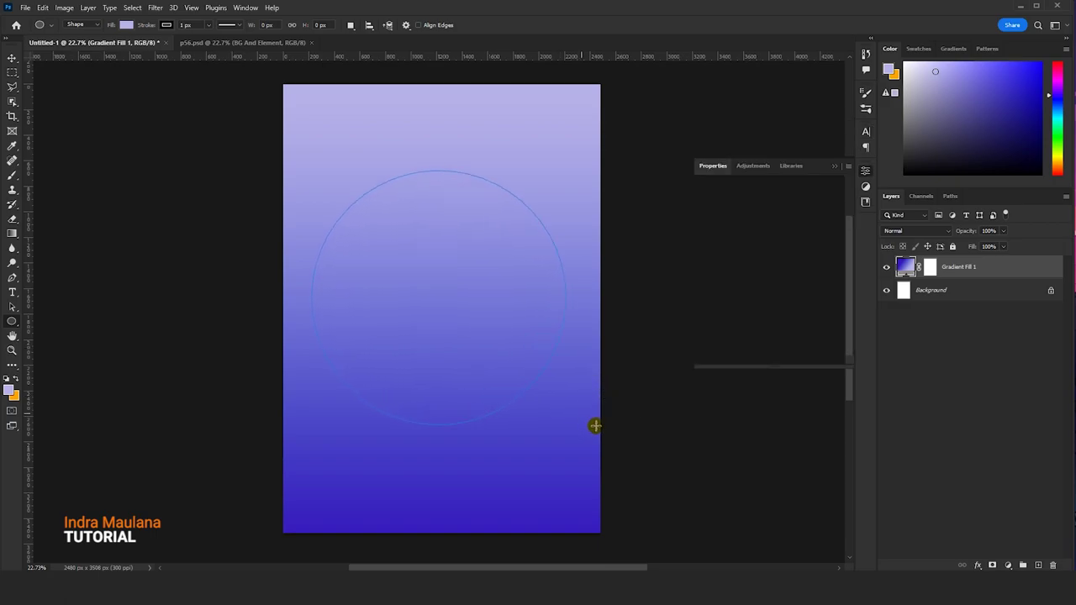
pyautogui.click(12, 57)
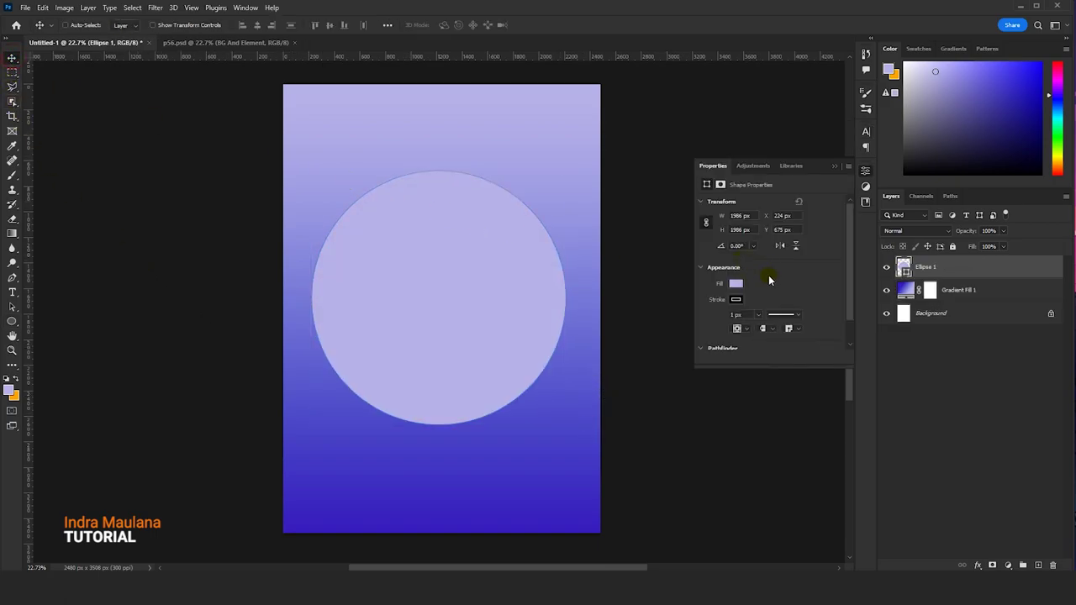
# - Give the circle a gradient fill with a pale lavender #d1d6f5 left stop
pyautogui.click(737, 299)
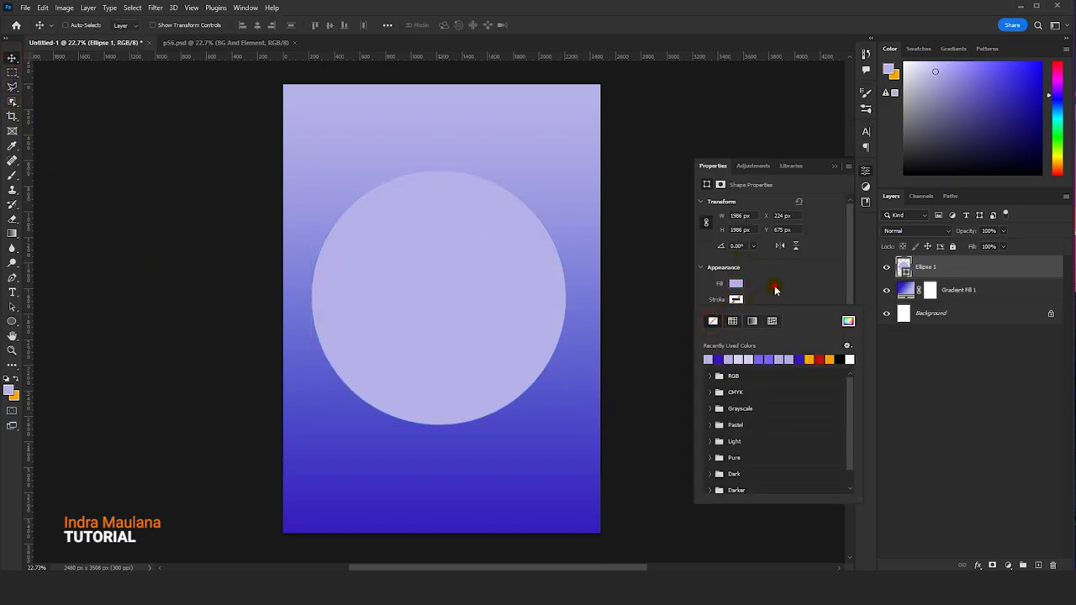
pyautogui.click(736, 285)
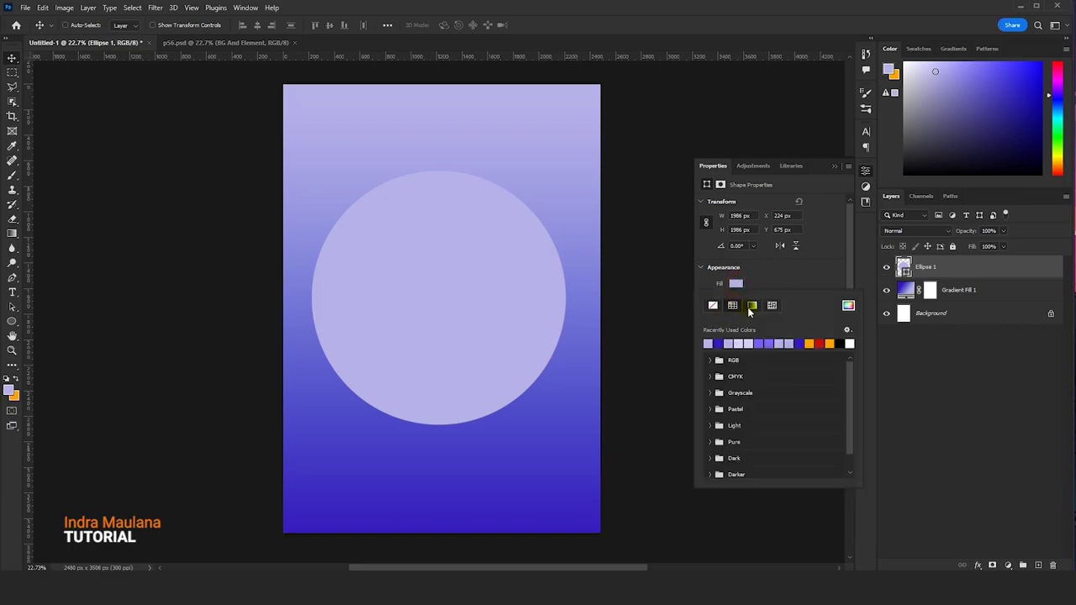
pyautogui.click(751, 306)
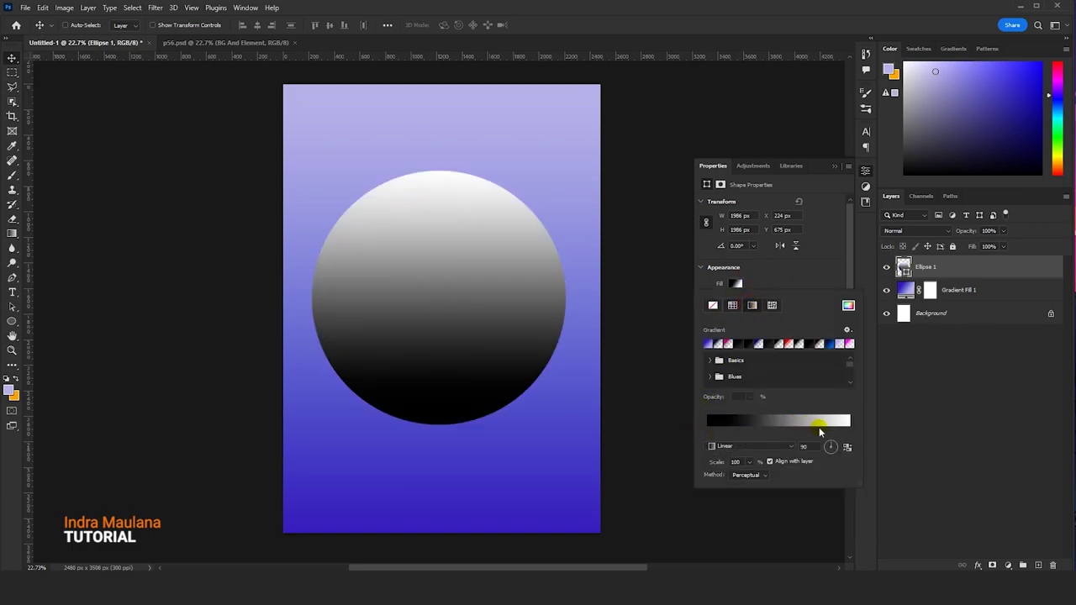
pyautogui.click(780, 427)
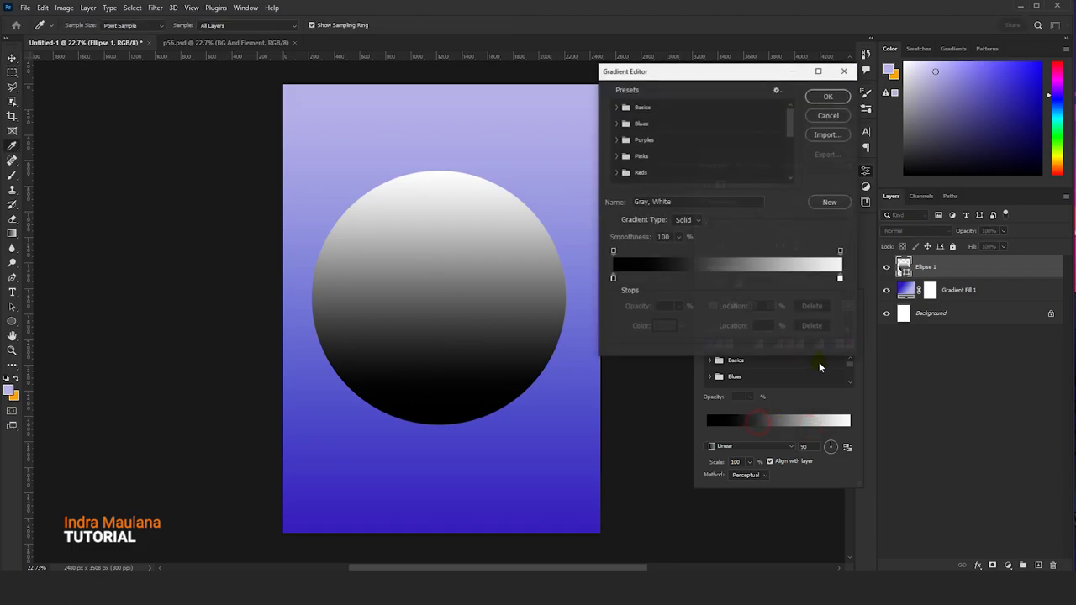
pyautogui.click(612, 278)
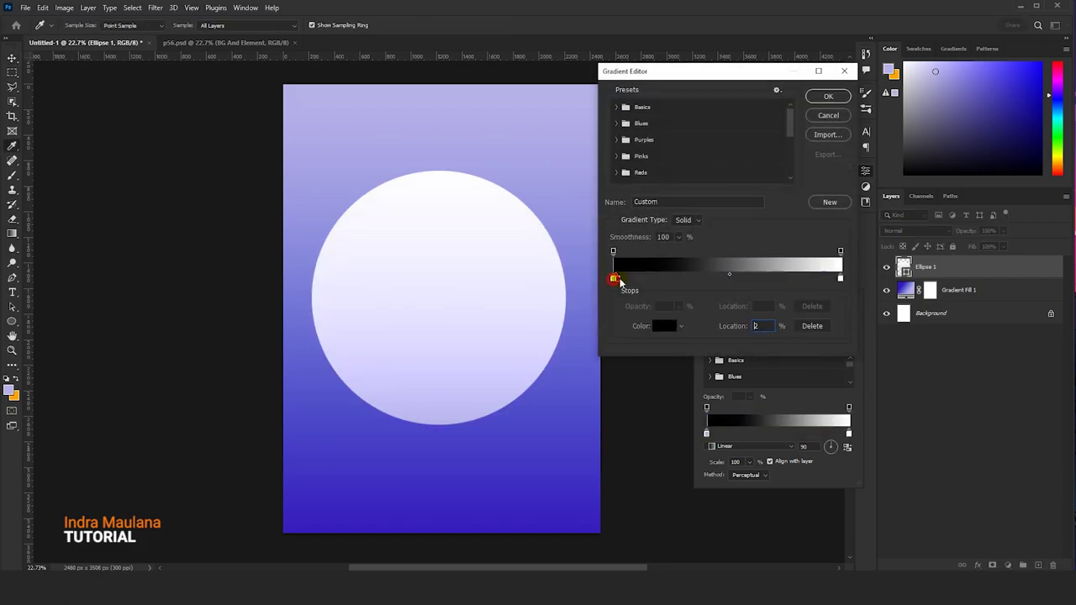
pyautogui.click(616, 293)
pyautogui.doubleClick(613, 279)
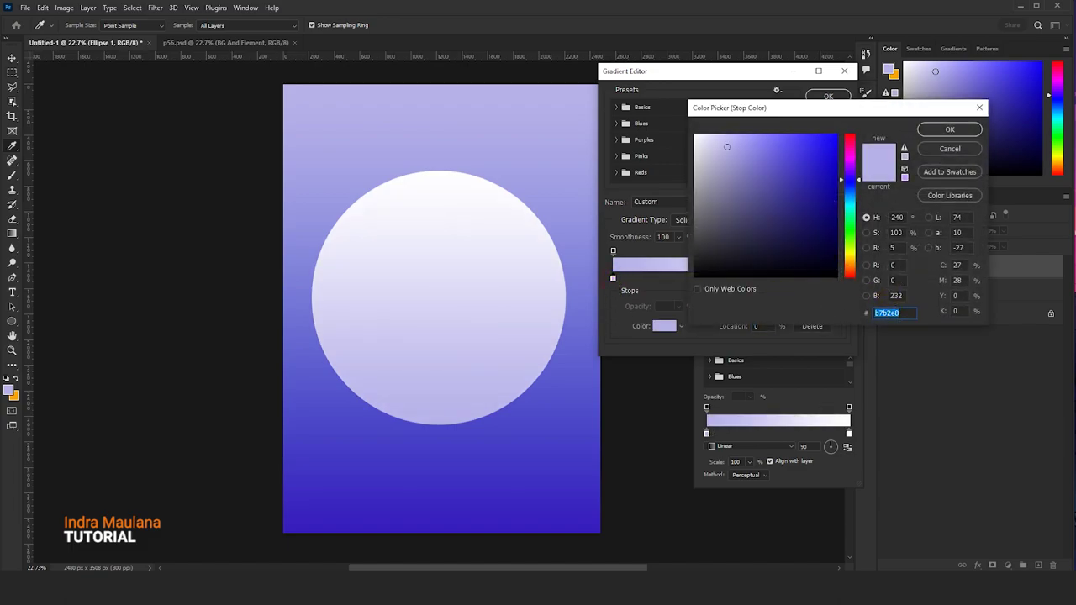
pyautogui.write('d1d6')
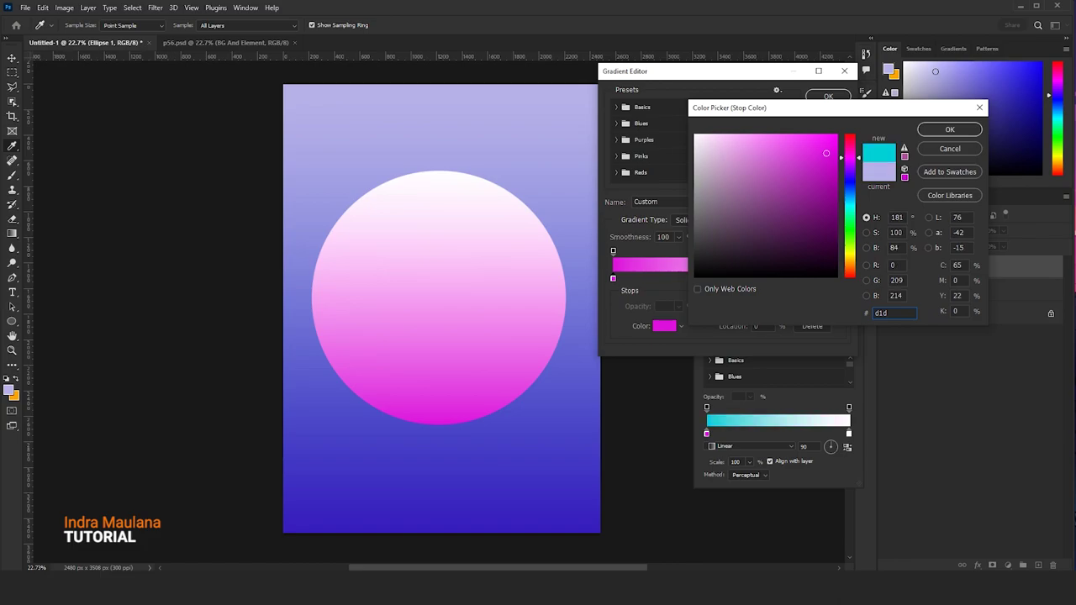
pyautogui.write('f5')
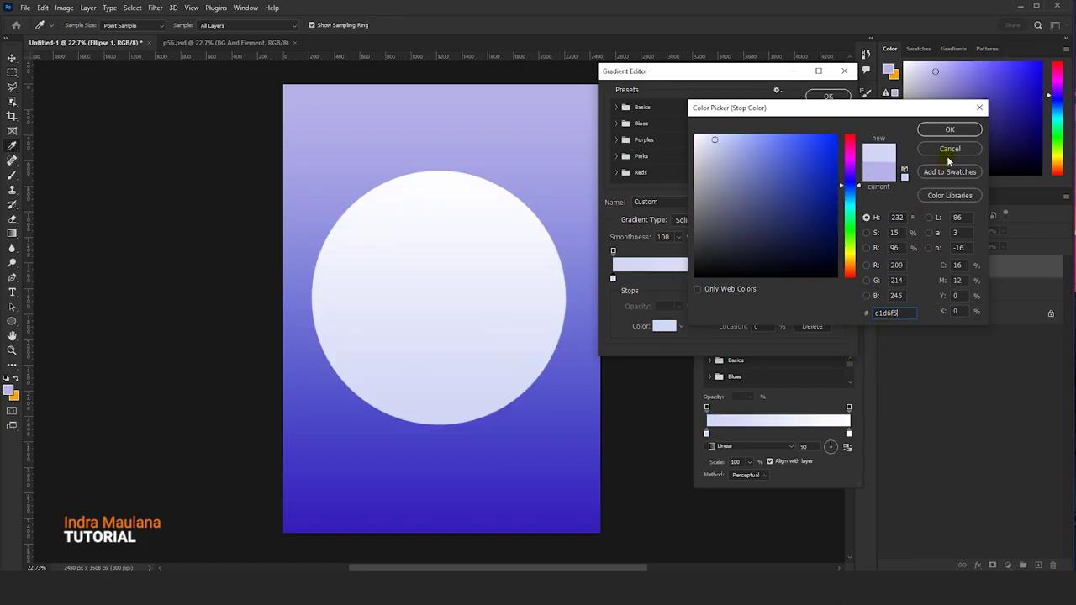
pyautogui.press('Return')
# - Set the right stop to violet #7a61f6 and reverse the gradient so light is on top
pyautogui.doubleClick(840, 279)
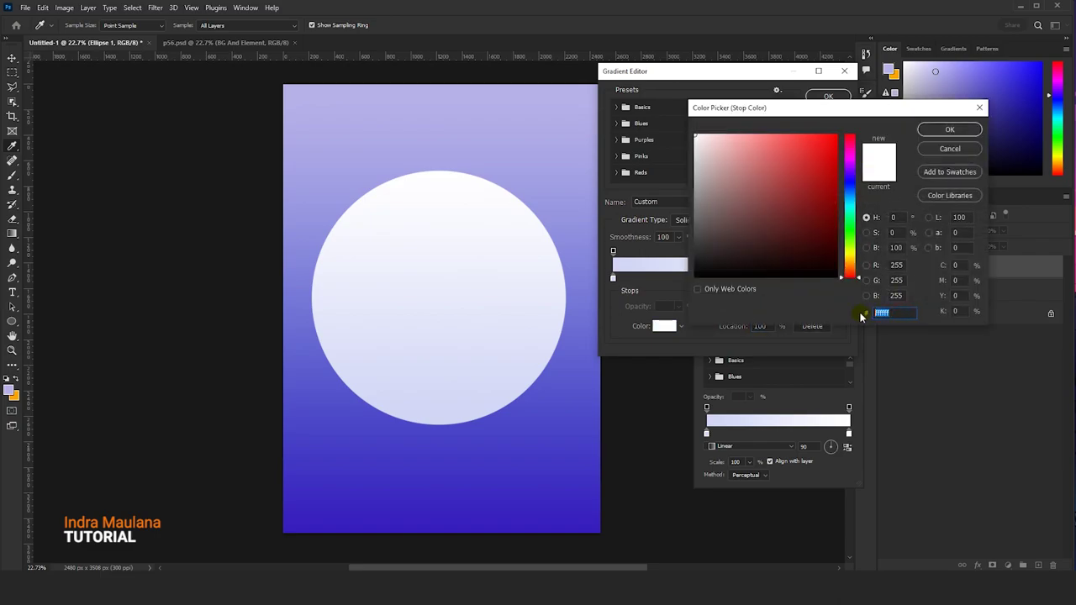
pyautogui.write('7a61f6')
pyautogui.click(950, 131)
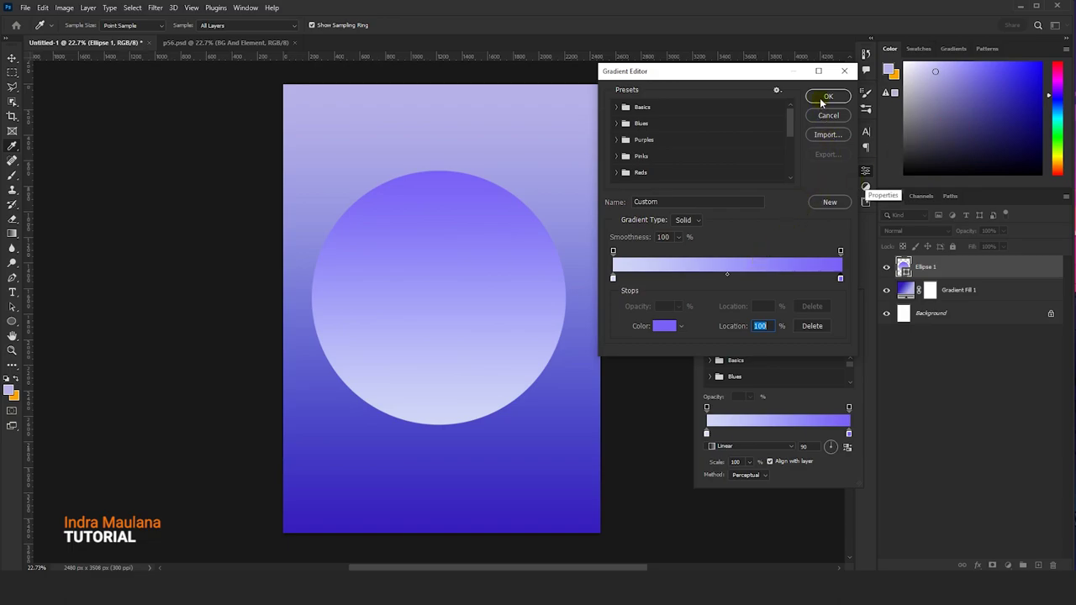
pyautogui.click(828, 96)
pyautogui.click(846, 448)
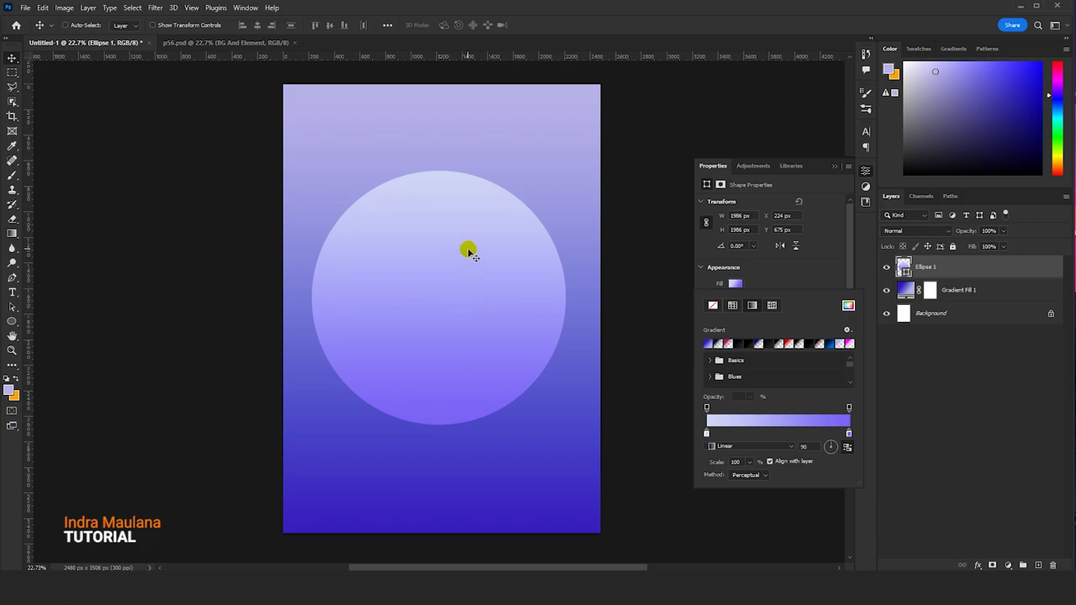
pyautogui.click(836, 166)
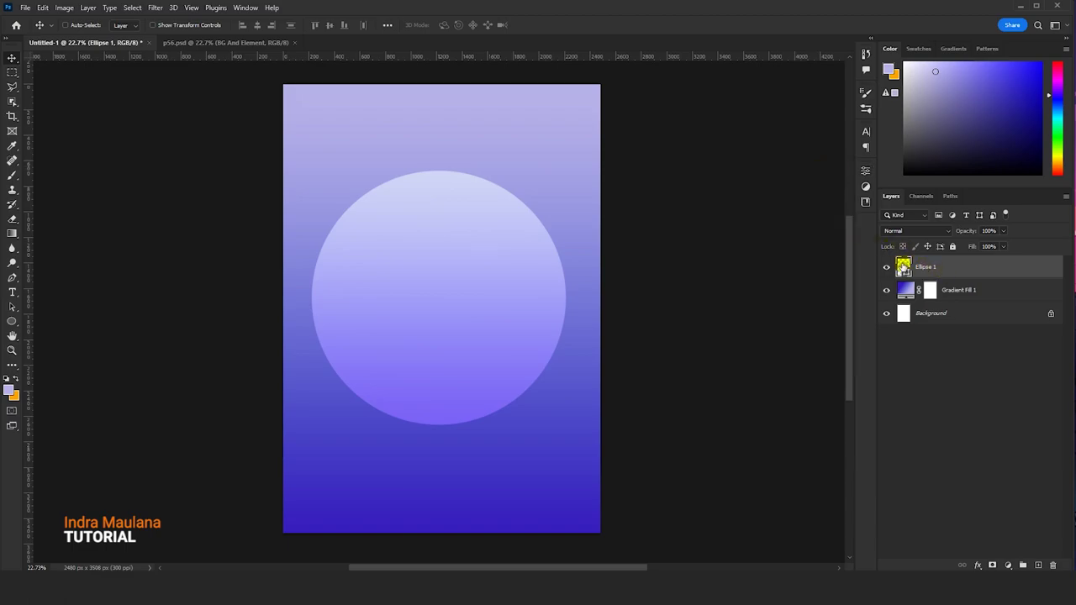
# - Enlarge Ellipse 1 slightly with Free Transform
pyautogui.click(42, 7)
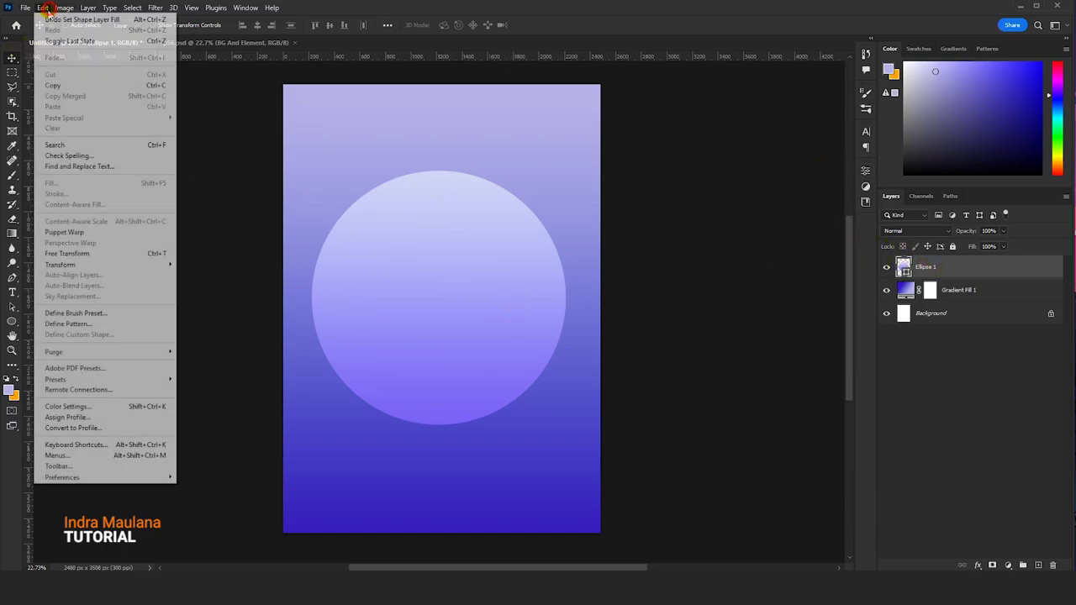
pyautogui.click(67, 253)
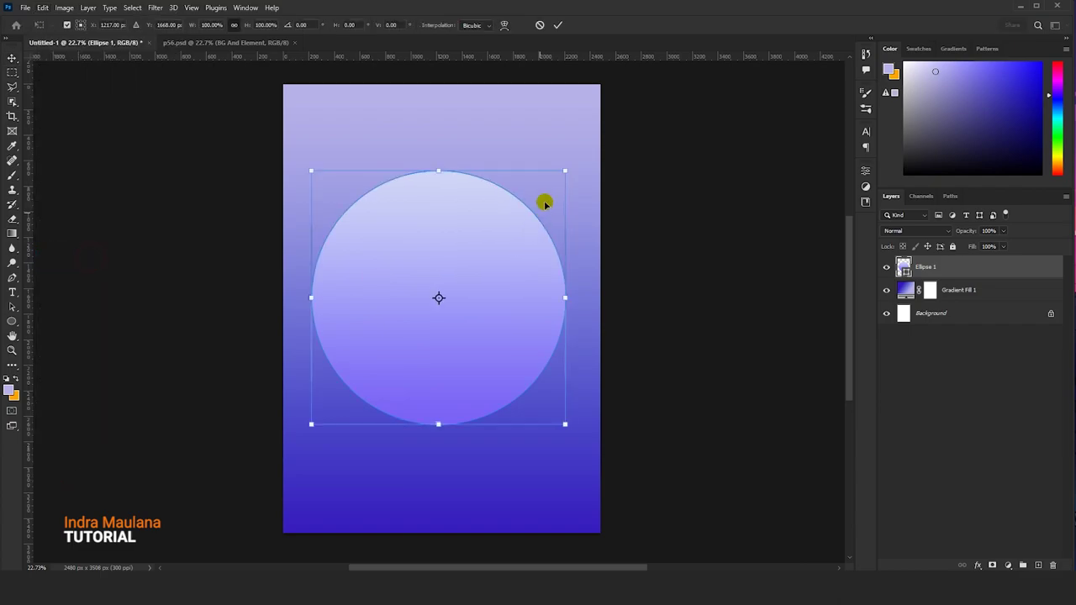
pyautogui.moveTo(567, 168)
pyautogui.mouseDown()
pyautogui.moveTo(592, 133)
pyautogui.moveTo(584, 144)
pyautogui.mouseUp()
pyautogui.press('Return')
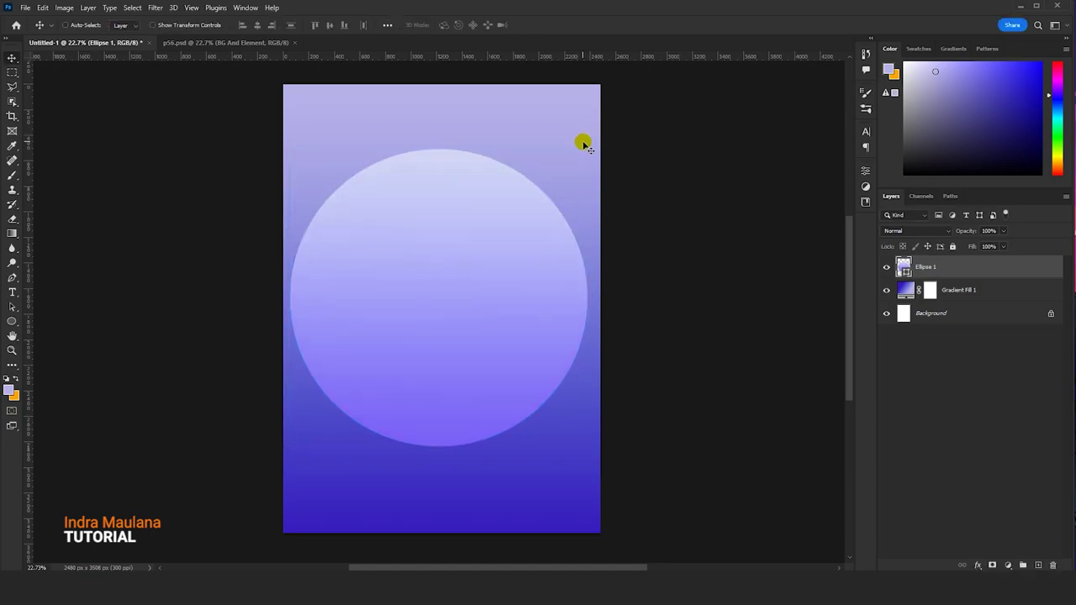
# - Duplicate the circle and scale the copy down to about 75% around its centre
pyautogui.moveTo(929, 267)
pyautogui.mouseDown()
pyautogui.moveTo(993, 496)
pyautogui.moveTo(1037, 566)
pyautogui.mouseUp()
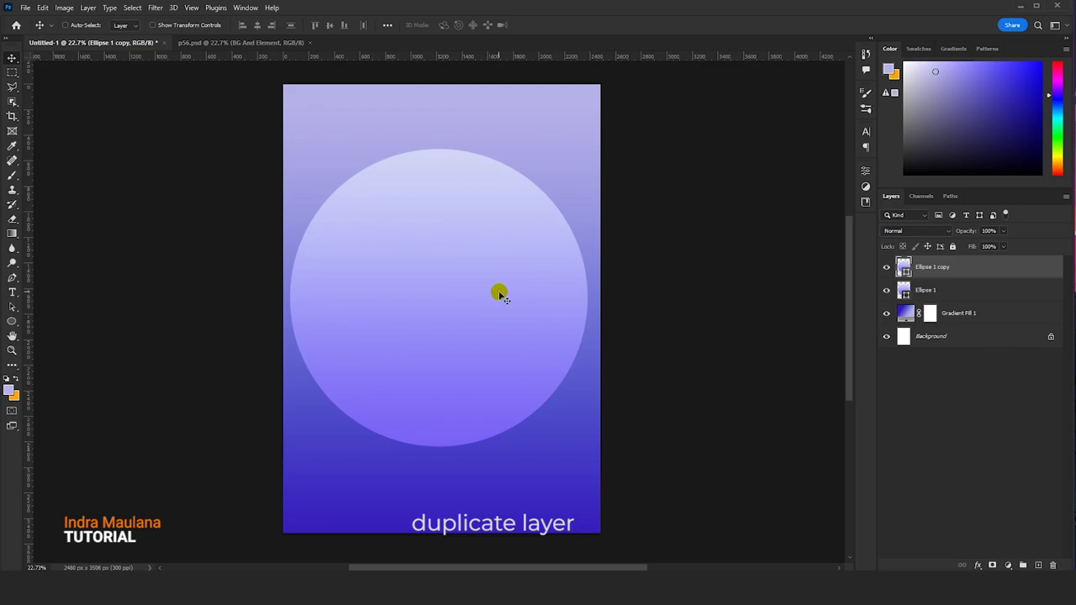
pyautogui.hotkey('ctrl', 't')
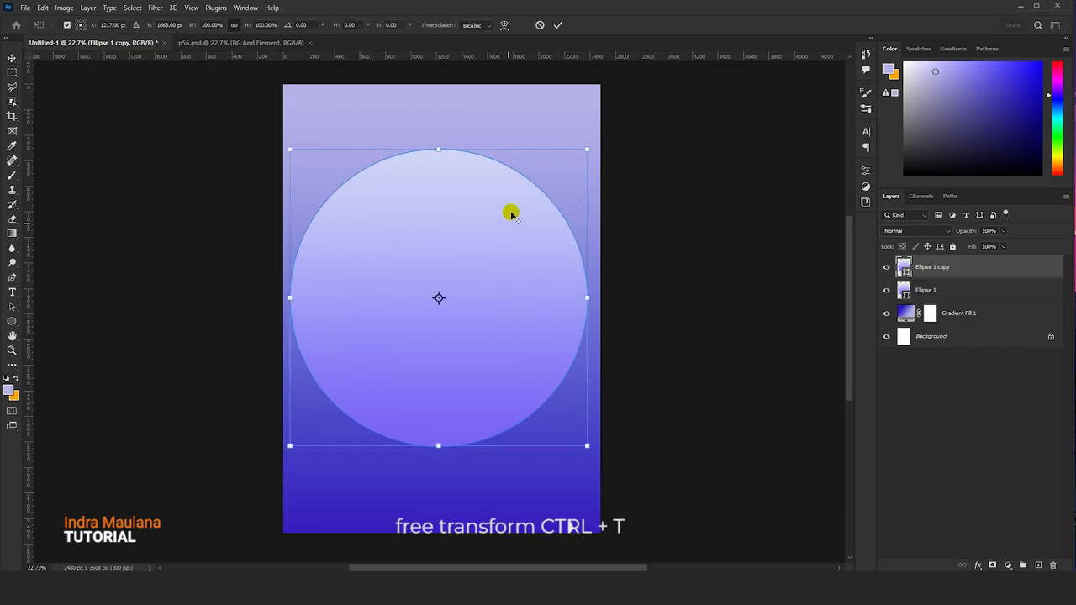
pyautogui.moveTo(586, 150); pyautogui.dragTo(559, 199)
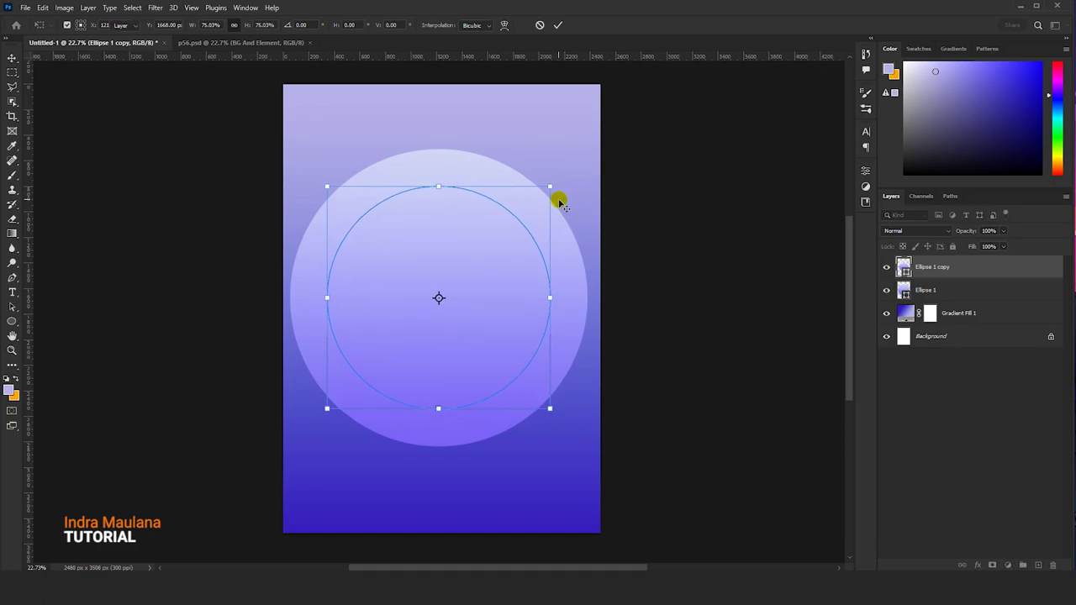
pyautogui.press('Return')
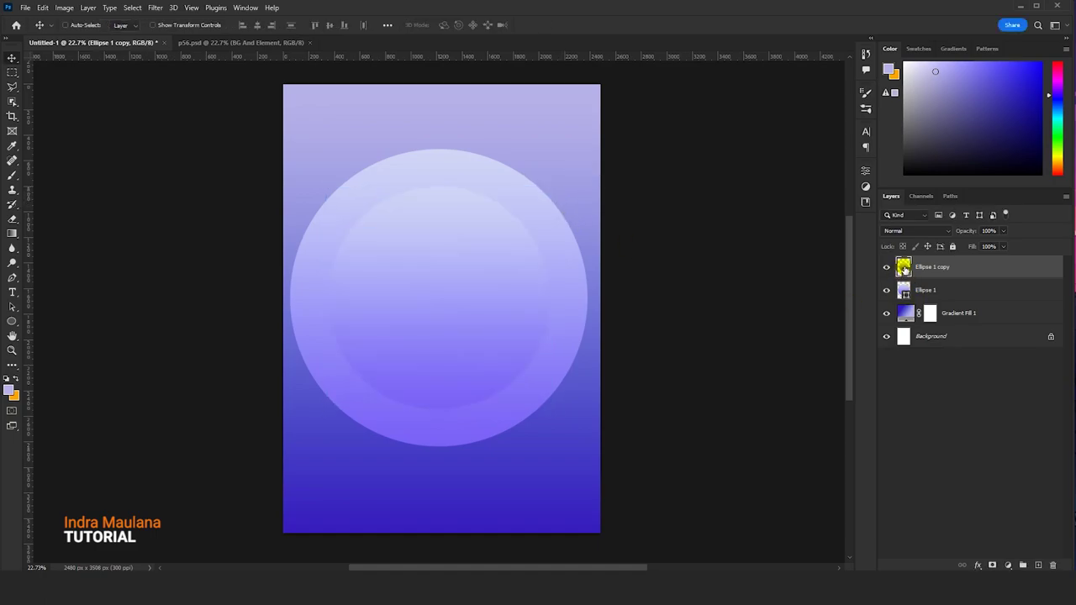
pyautogui.doubleClick(903, 268)
# - Make the inner circle's gradient fade from near-white to 0% opacity
pyautogui.click(704, 116)
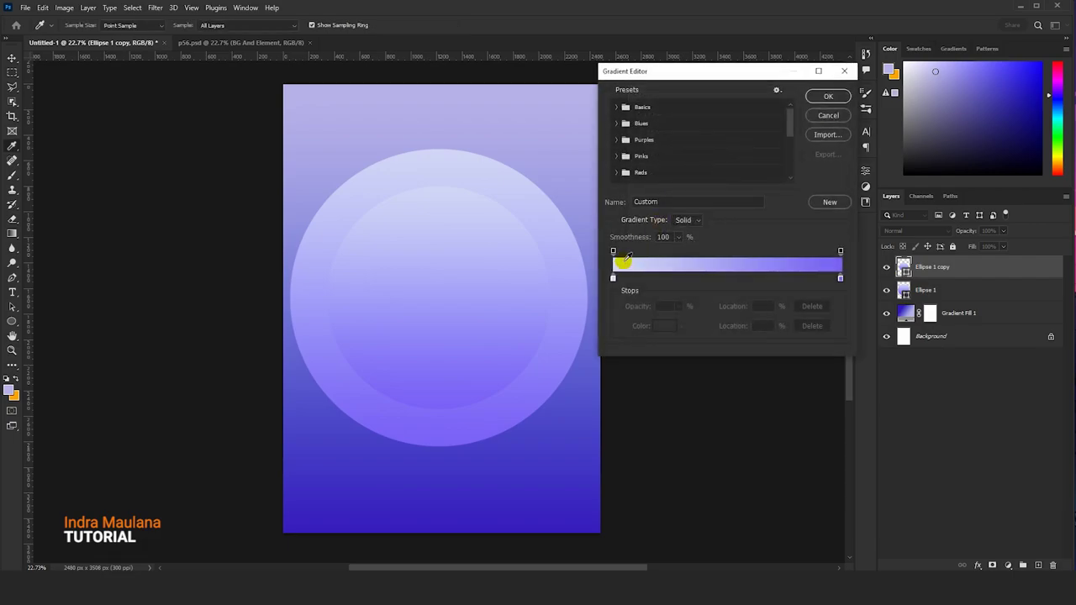
pyautogui.click(613, 278)
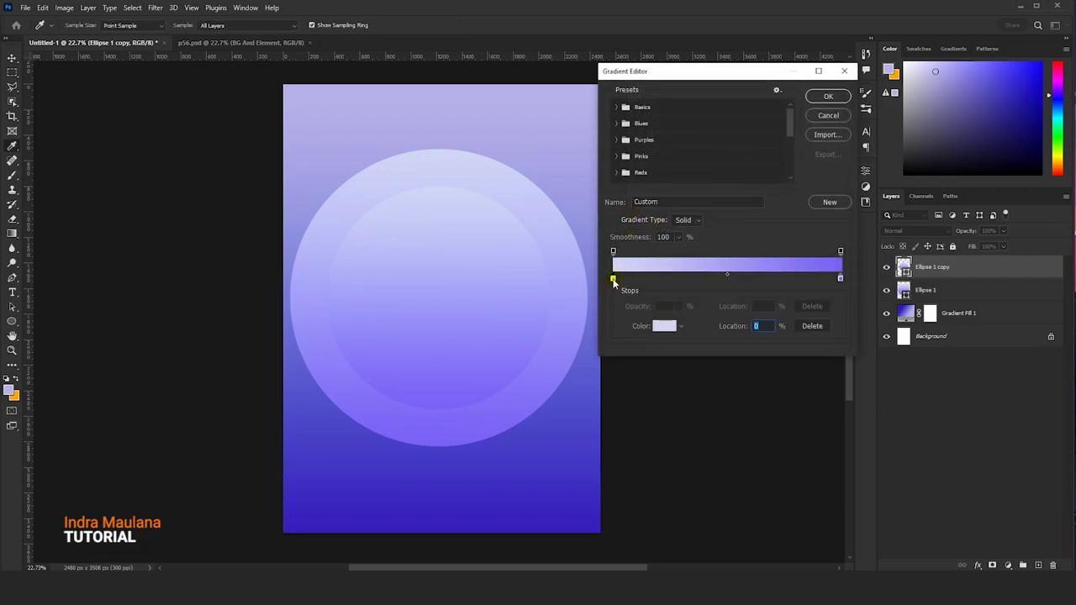
pyautogui.doubleClick(612, 279)
pyautogui.moveTo(709, 149); pyautogui.dragTo(703, 135)
pyautogui.click(935, 130)
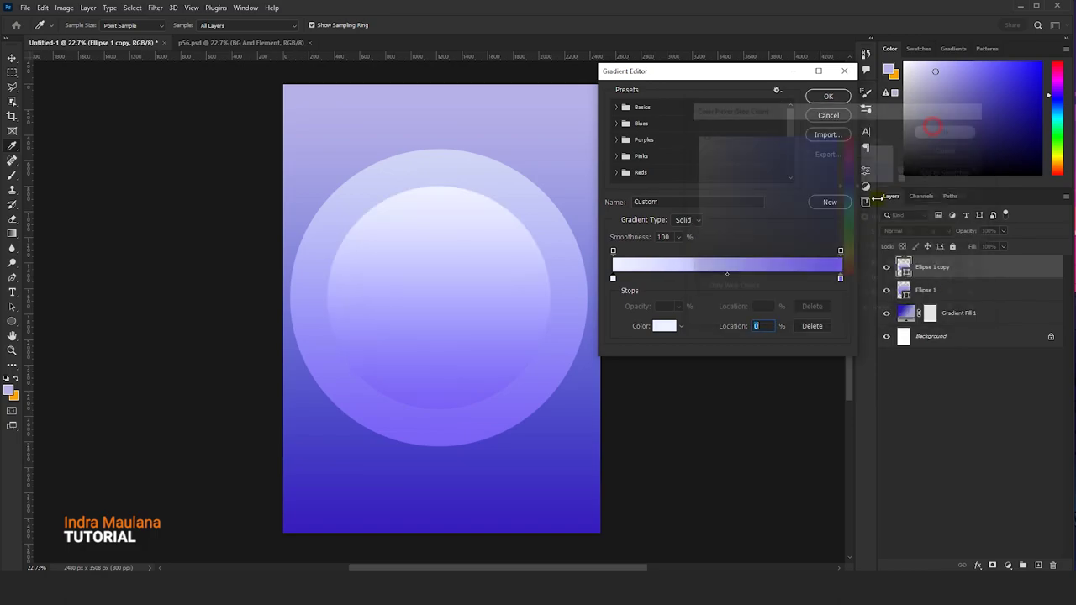
pyautogui.click(841, 251)
pyautogui.click(679, 306)
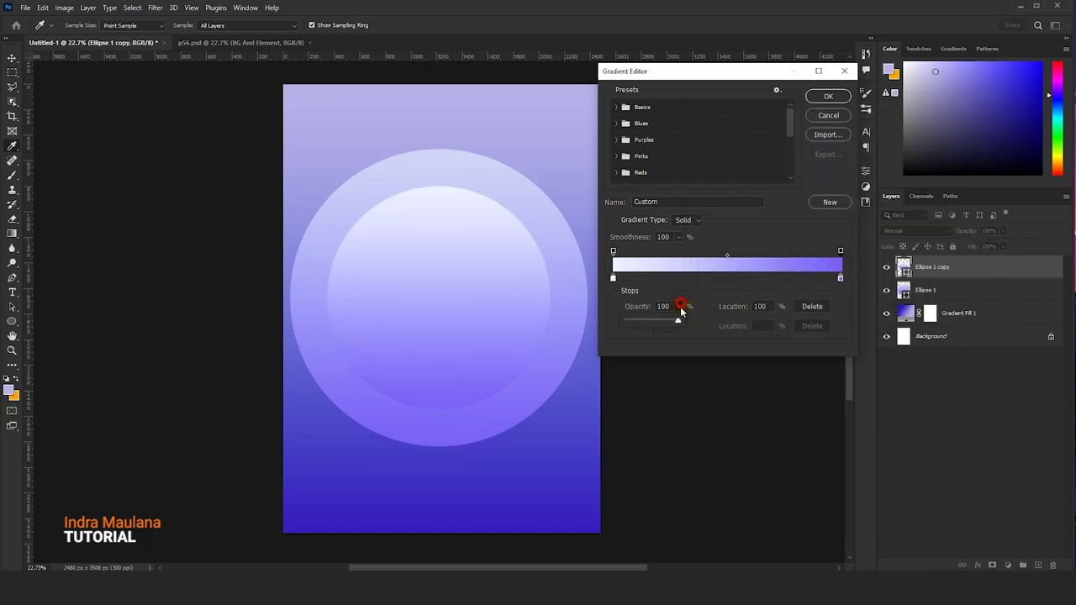
pyautogui.moveTo(675, 322); pyautogui.dragTo(626, 321)
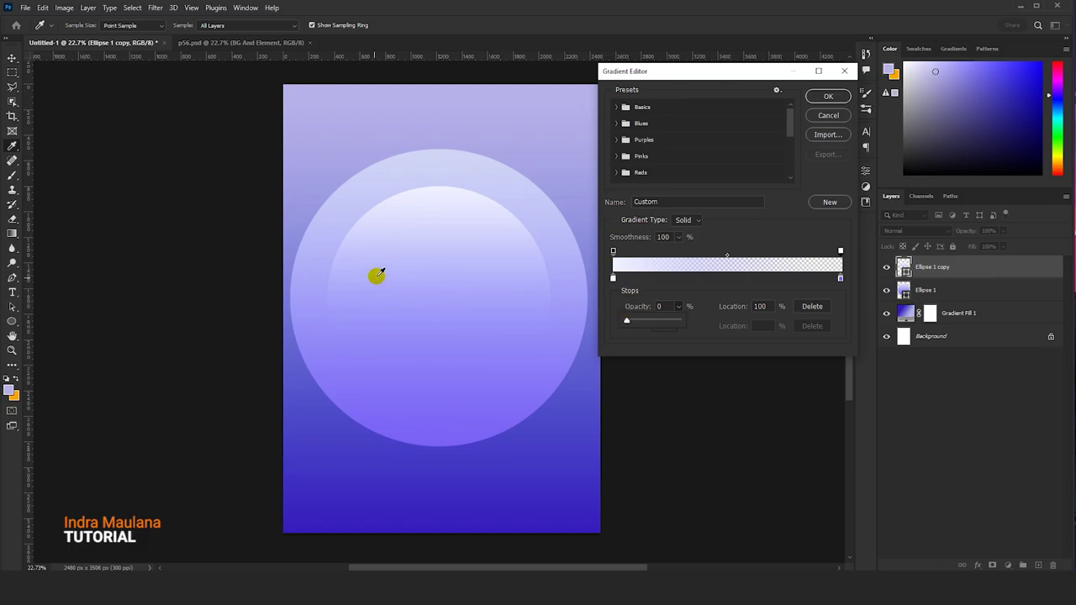
pyautogui.click(828, 96)
pyautogui.moveTo(446, 272)
pyautogui.mouseDown()
pyautogui.moveTo(437, 356)
pyautogui.moveTo(445, 315)
pyautogui.moveTo(448, 344)
pyautogui.mouseUp()
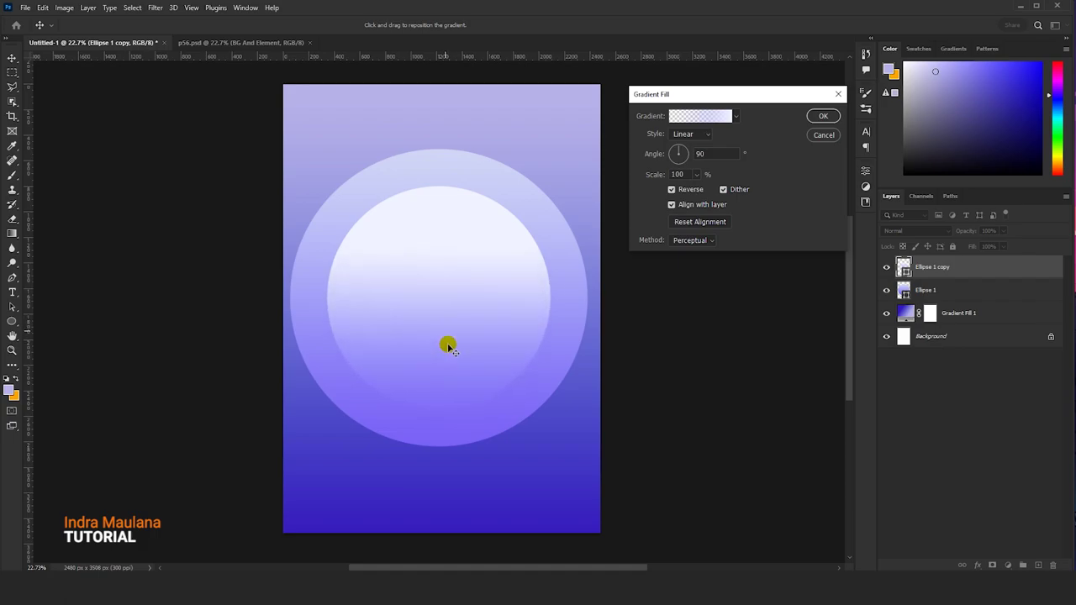
# - Tone the gradient's starting colour down to pale lavender #d9ddf4
pyautogui.click(678, 114)
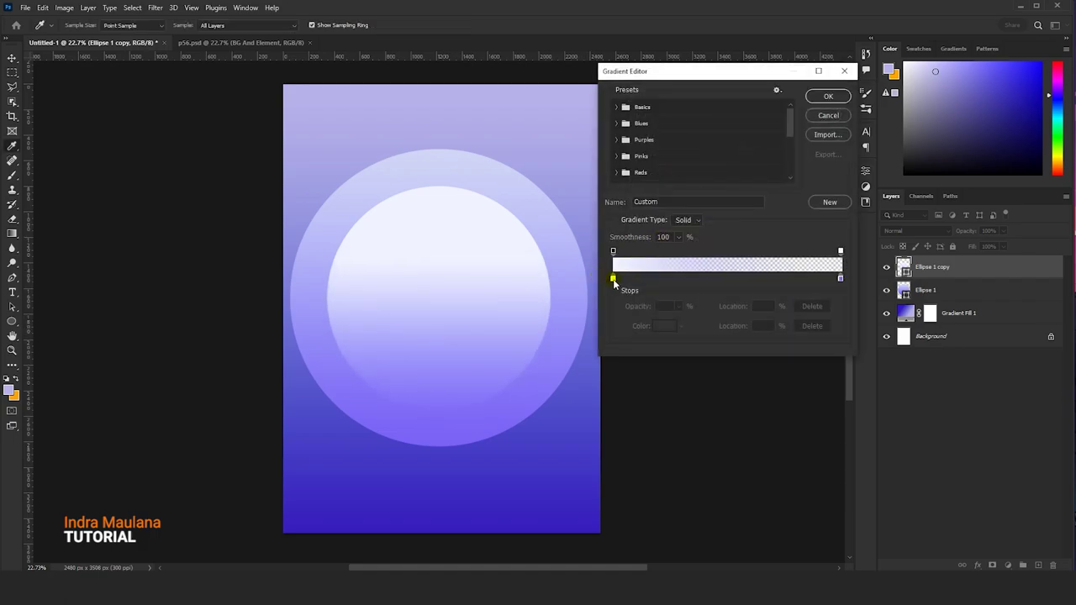
pyautogui.doubleClick(613, 279)
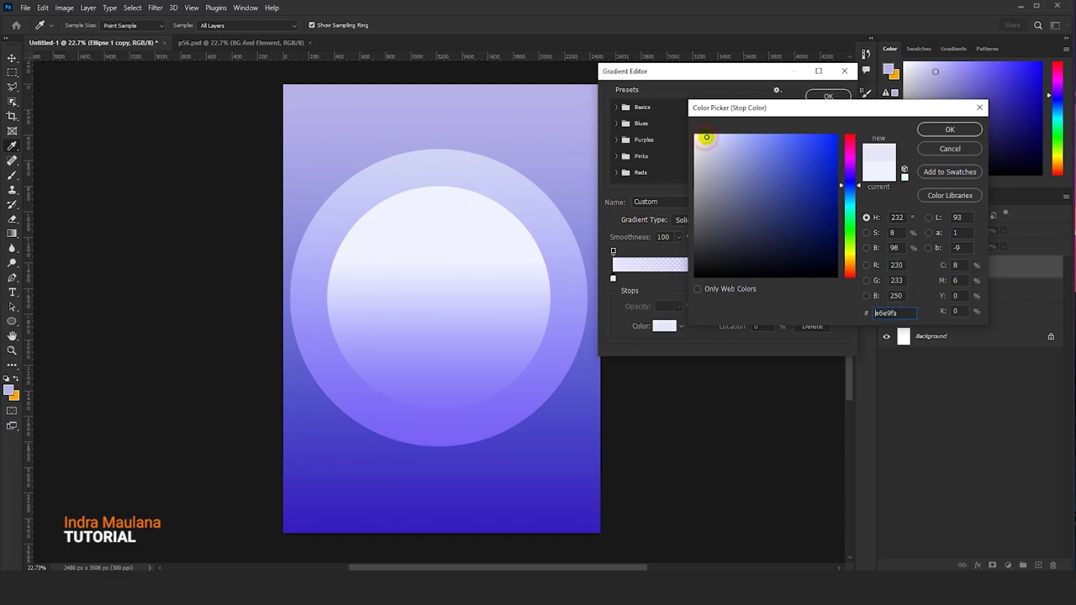
pyautogui.moveTo(704, 137); pyautogui.dragTo(709, 140)
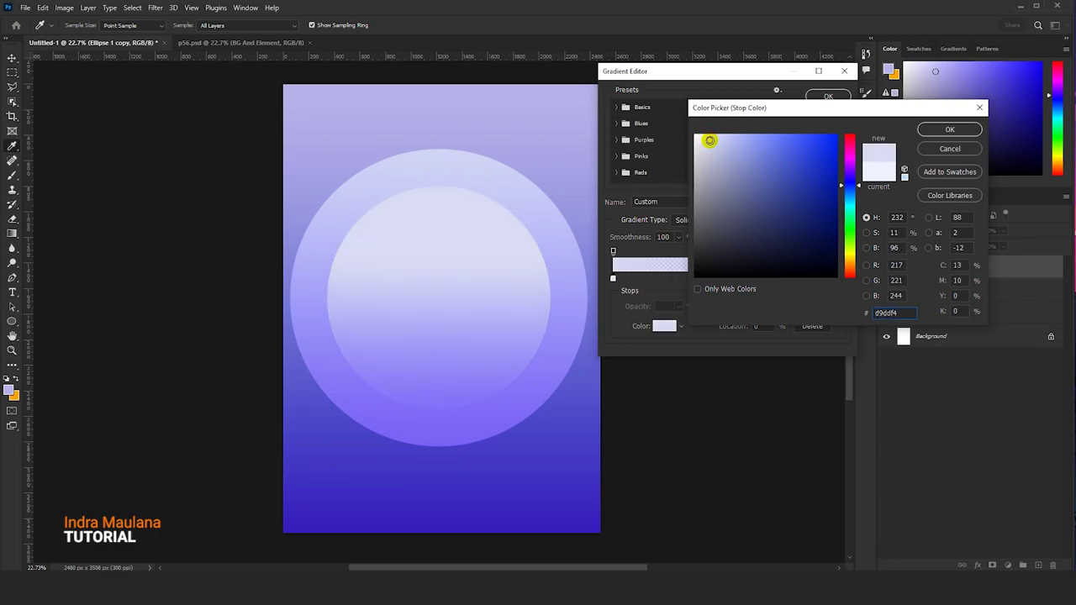
pyautogui.click(949, 131)
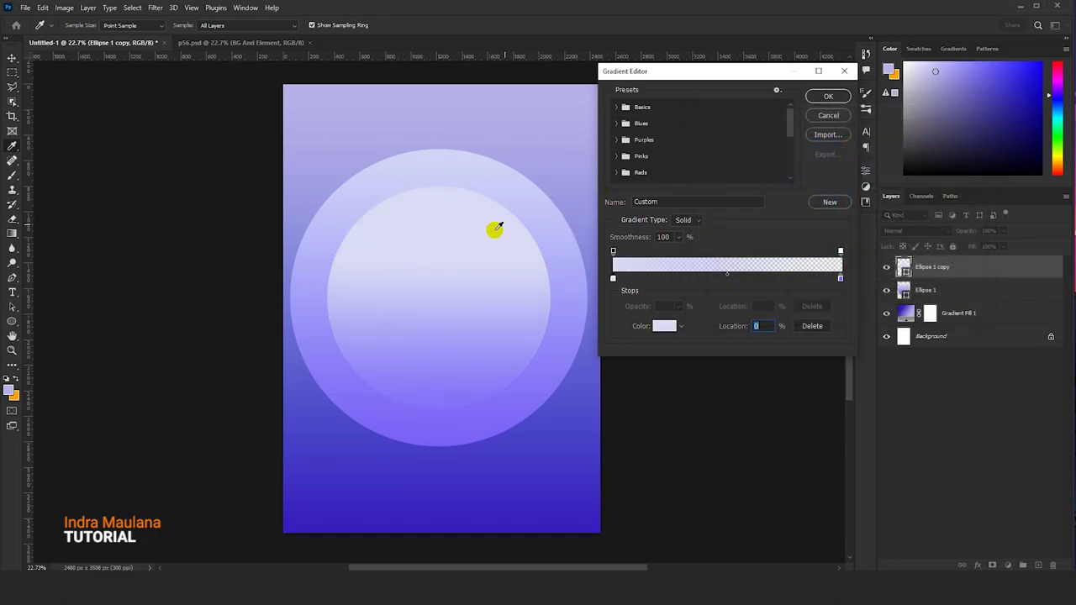
pyautogui.click(828, 95)
# - Set the inner gradient's scale to 190%, drag it into place within the circle, and apply
pyautogui.moveTo(444, 260); pyautogui.dragTo(452, 290)
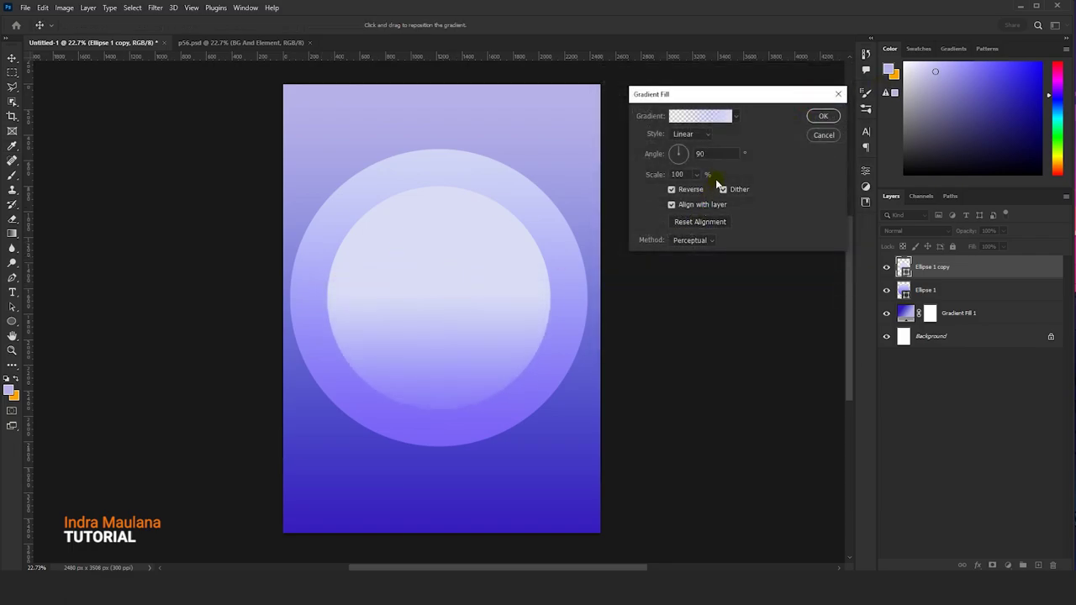
pyautogui.moveTo(695, 175); pyautogui.dragTo(698, 190)
pyautogui.moveTo(457, 312); pyautogui.dragTo(462, 264)
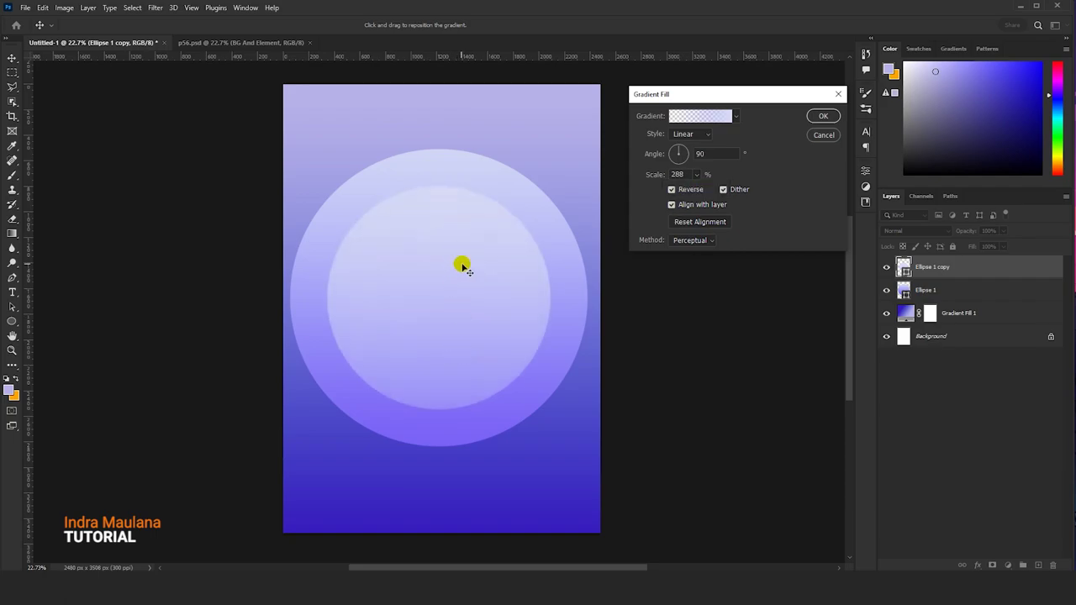
pyautogui.moveTo(696, 175); pyautogui.dragTo(687, 191)
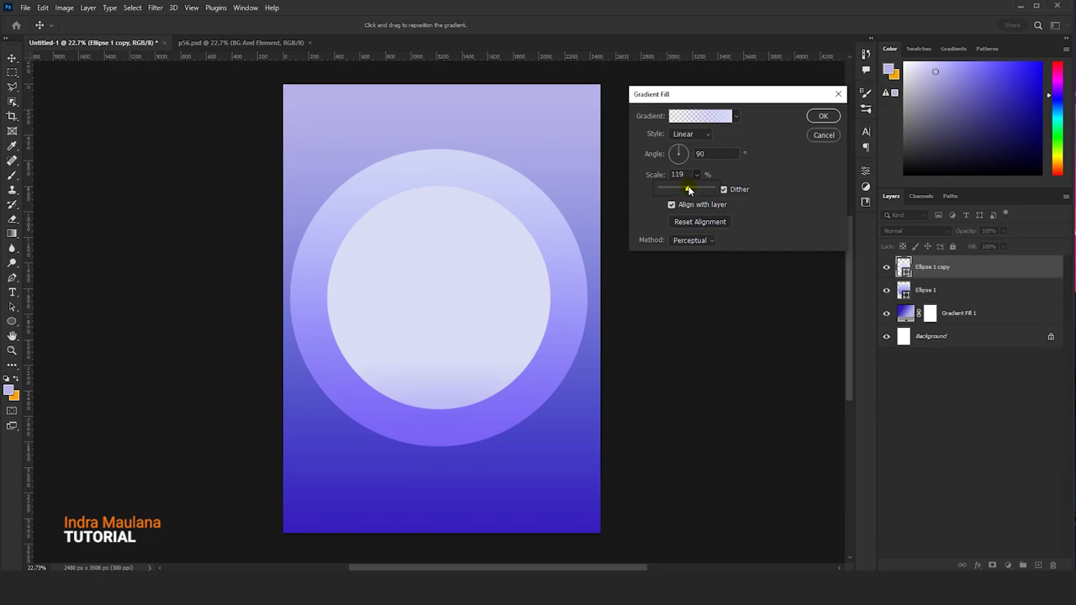
pyautogui.moveTo(692, 191); pyautogui.dragTo(689, 189)
pyautogui.moveTo(391, 312); pyautogui.dragTo(411, 236)
pyautogui.click(694, 174)
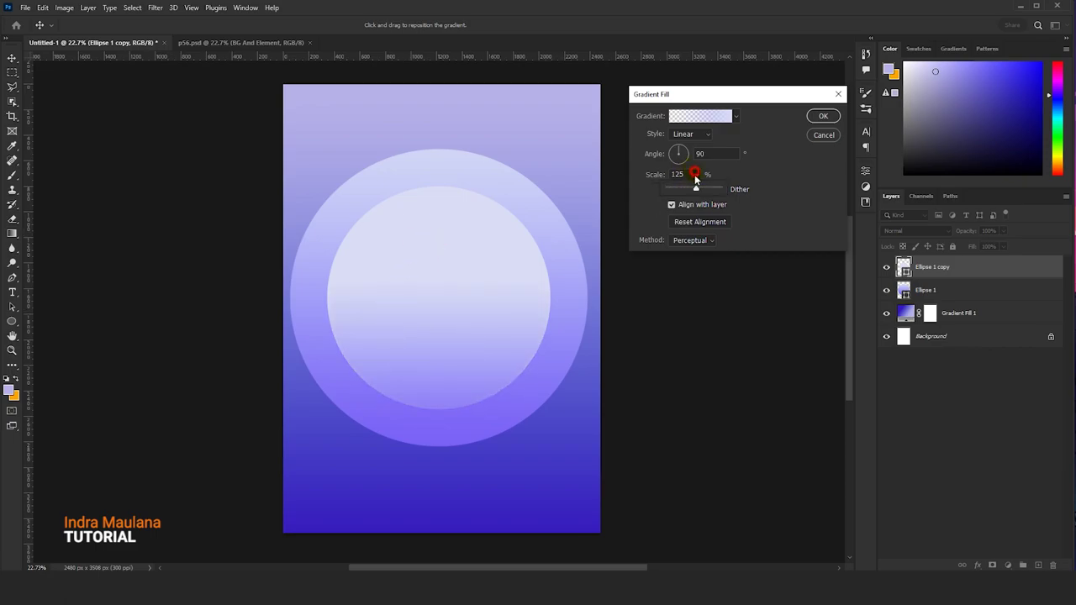
pyautogui.moveTo(697, 190); pyautogui.dragTo(703, 191)
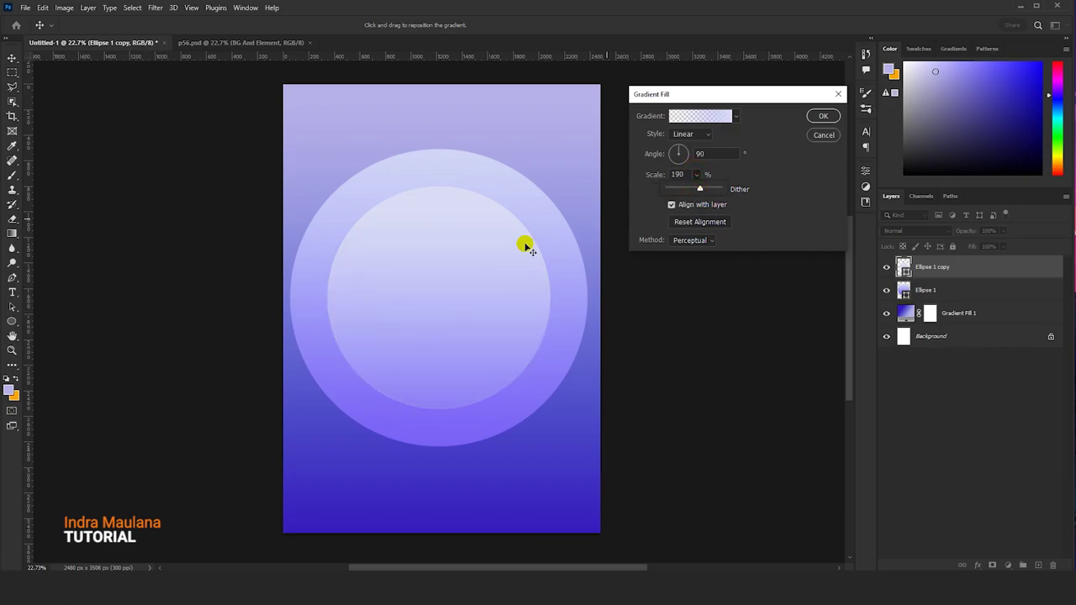
pyautogui.moveTo(451, 262); pyautogui.dragTo(455, 291)
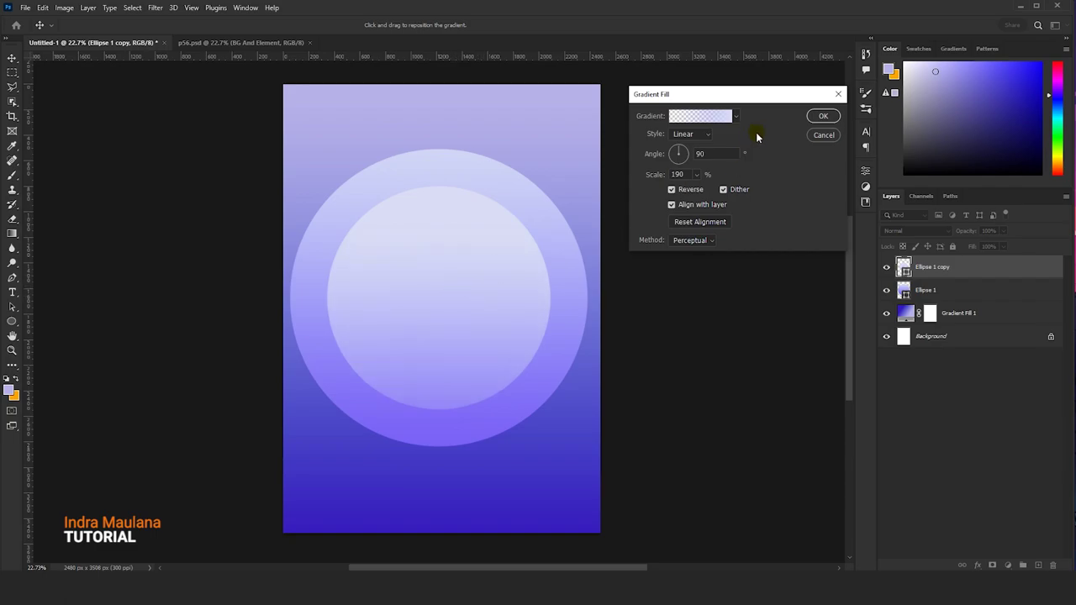
pyautogui.click(823, 115)
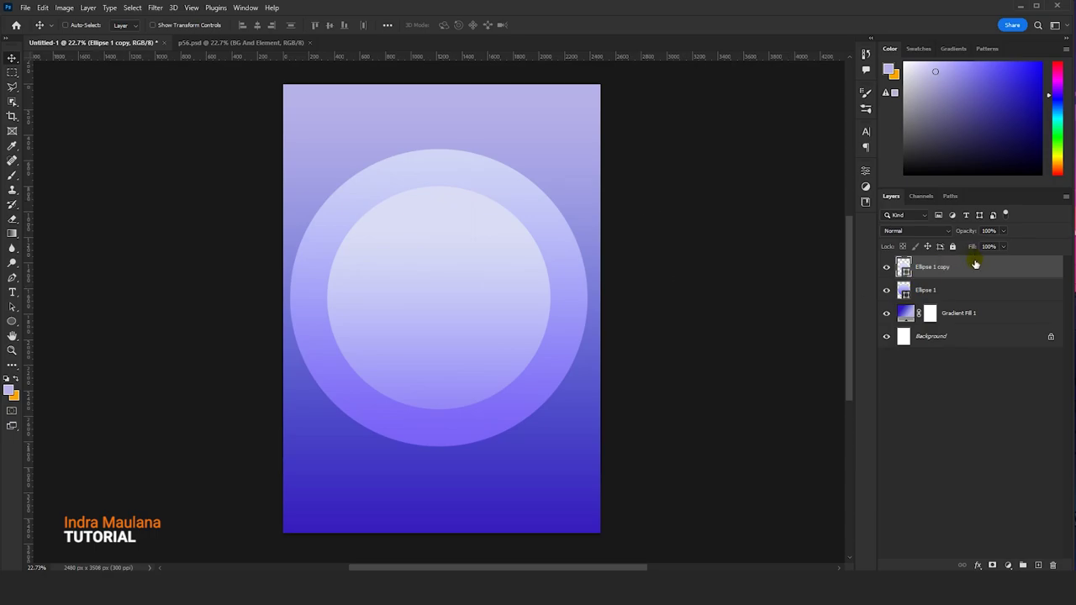
# - Duplicate the inner circle as Ellipse 1 copy 2 and set its fill to No Color
pyautogui.moveTo(975, 264); pyautogui.dragTo(1038, 559)
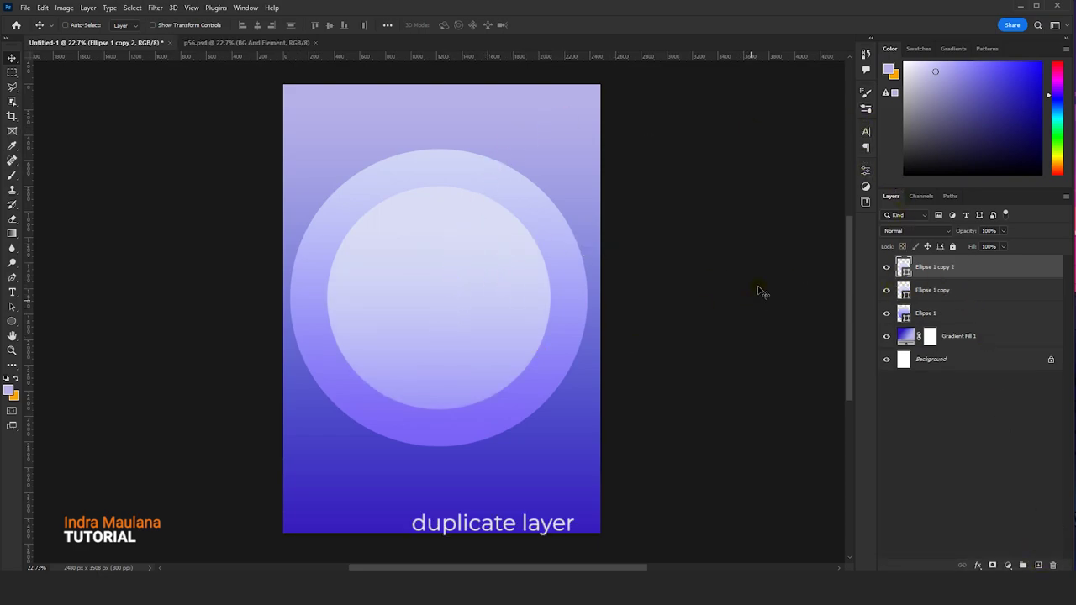
pyautogui.click(12, 307)
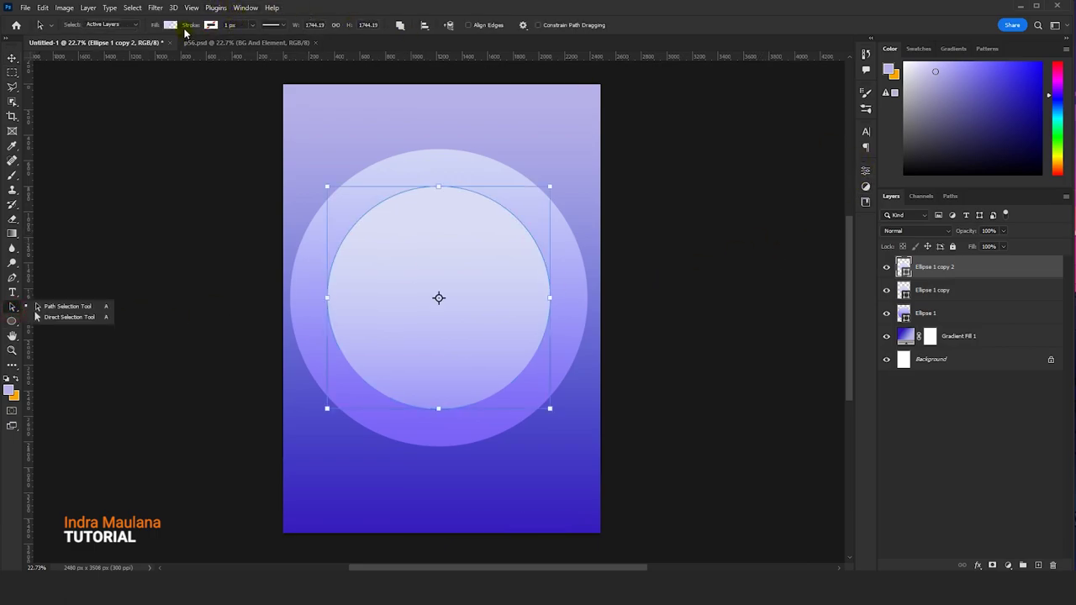
pyautogui.click(171, 24)
pyautogui.click(102, 47)
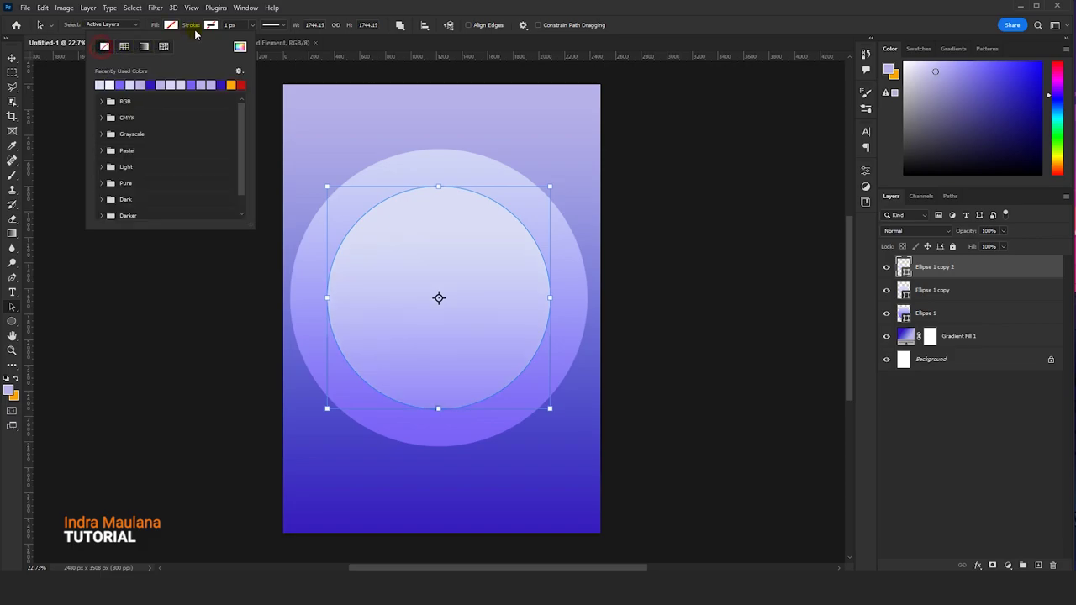
# - Give the copy a light-purple-to-transparent gradient stroke 4 px wide
pyautogui.click(212, 25)
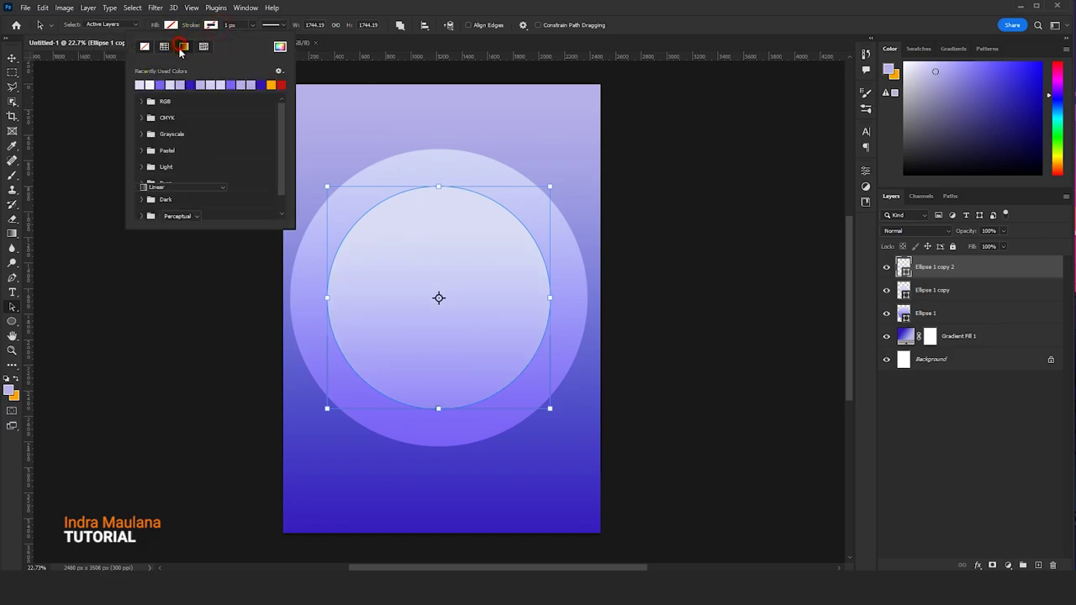
pyautogui.click(184, 46)
pyautogui.click(139, 85)
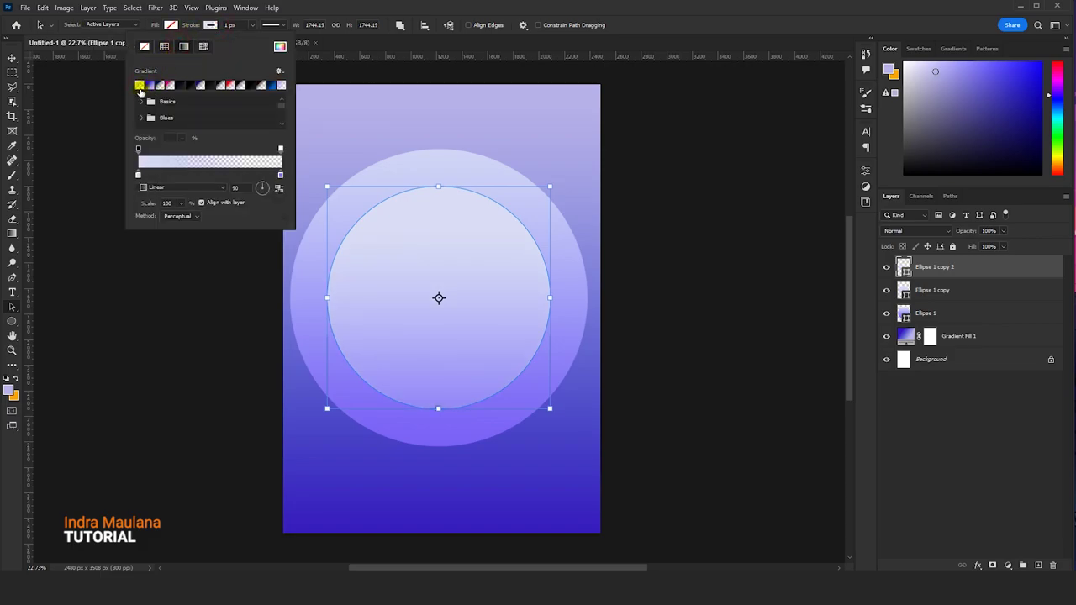
pyautogui.click(245, 34)
pyautogui.click(240, 25)
pyautogui.write('4')
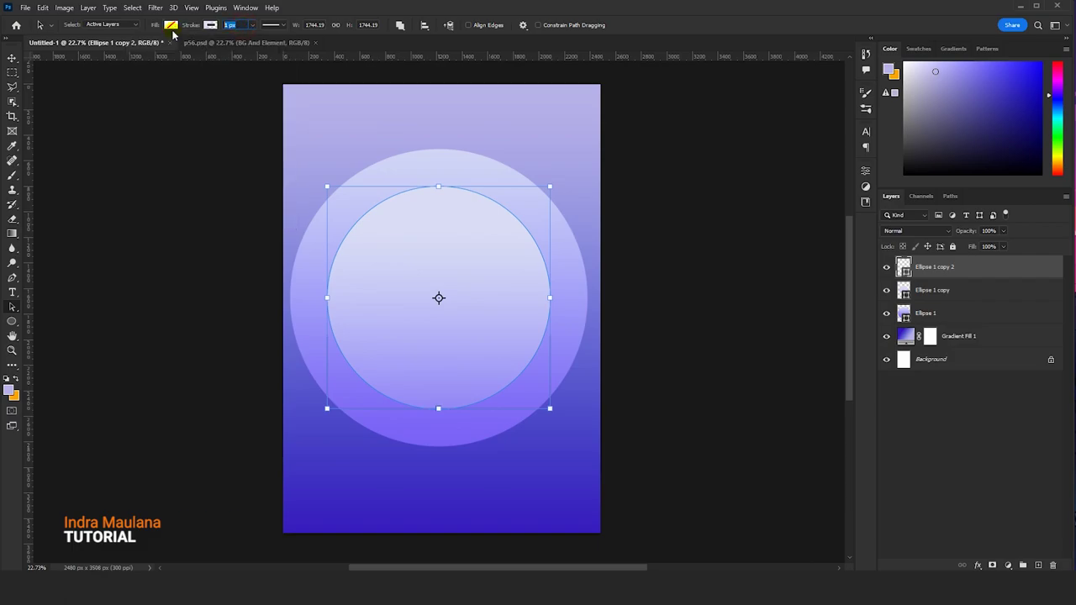
pyautogui.click(12, 59)
# - Enlarge the Ellipse 1 copy 2 outline to about 119%, roughly 2069 px wide
pyautogui.hotkey('ctrl', 't')
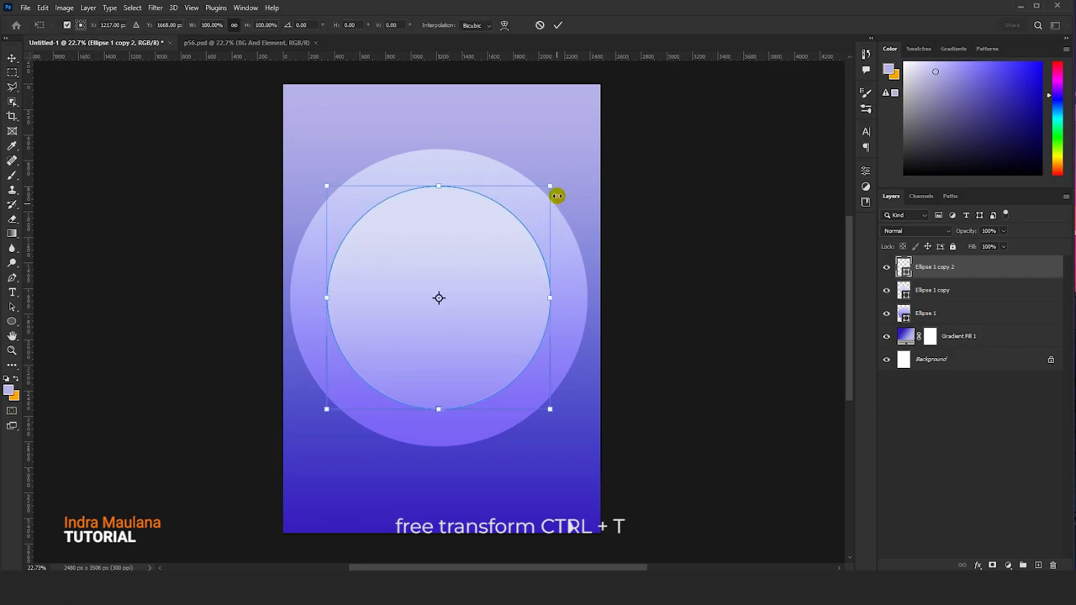
pyautogui.moveTo(554, 182)
pyautogui.mouseDown()
pyautogui.moveTo(588, 148)
pyautogui.moveTo(571, 165)
pyautogui.mouseUp()
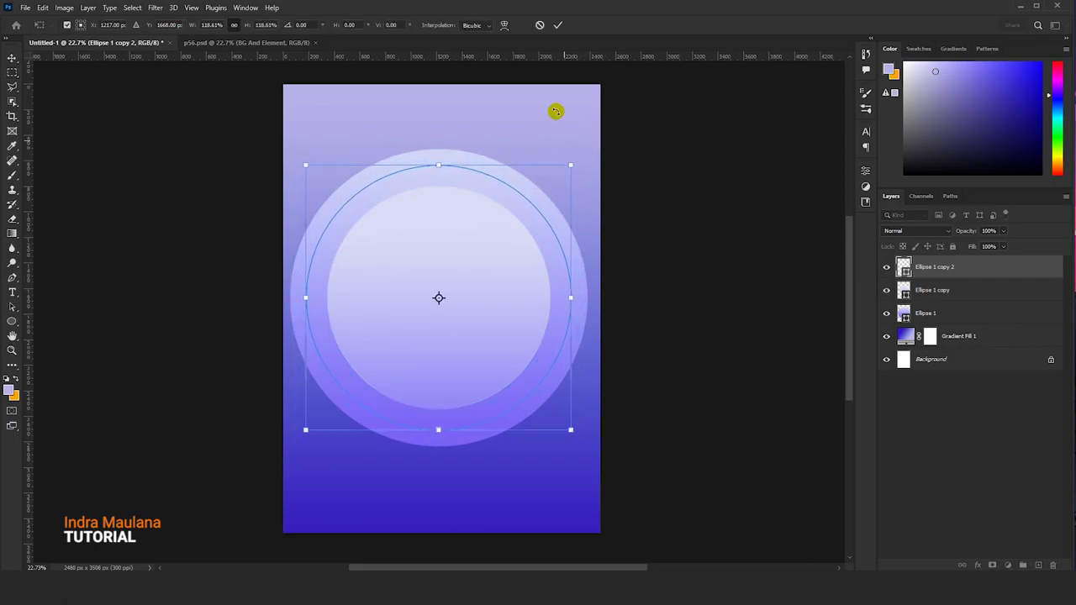
pyautogui.click(557, 24)
pyautogui.press('m')
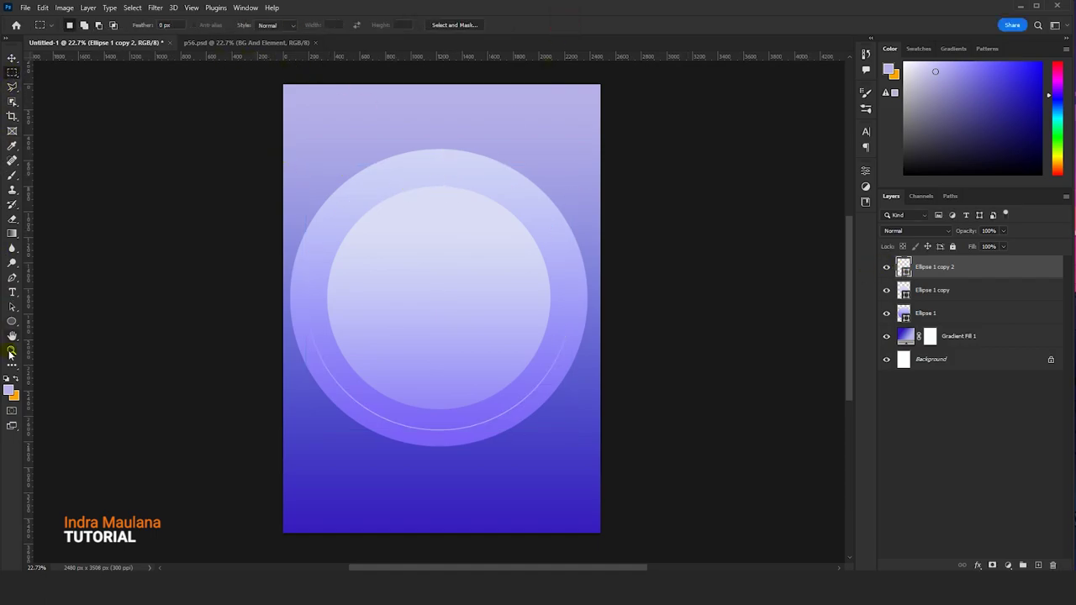
# - Widen the ring's stroke from 4 px to 6 px
pyautogui.click(13, 309)
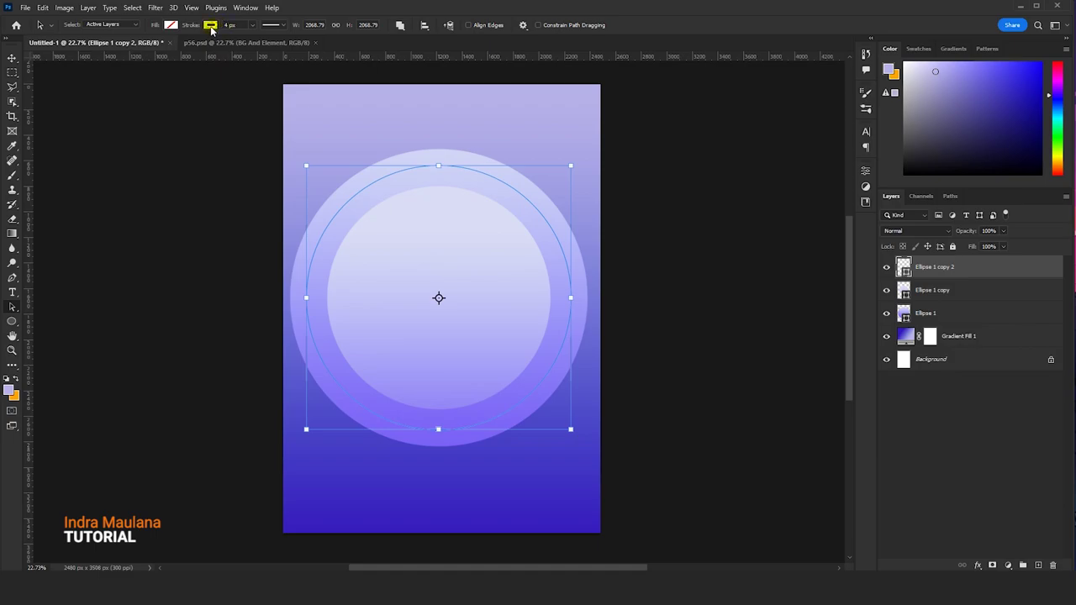
pyautogui.click(212, 25)
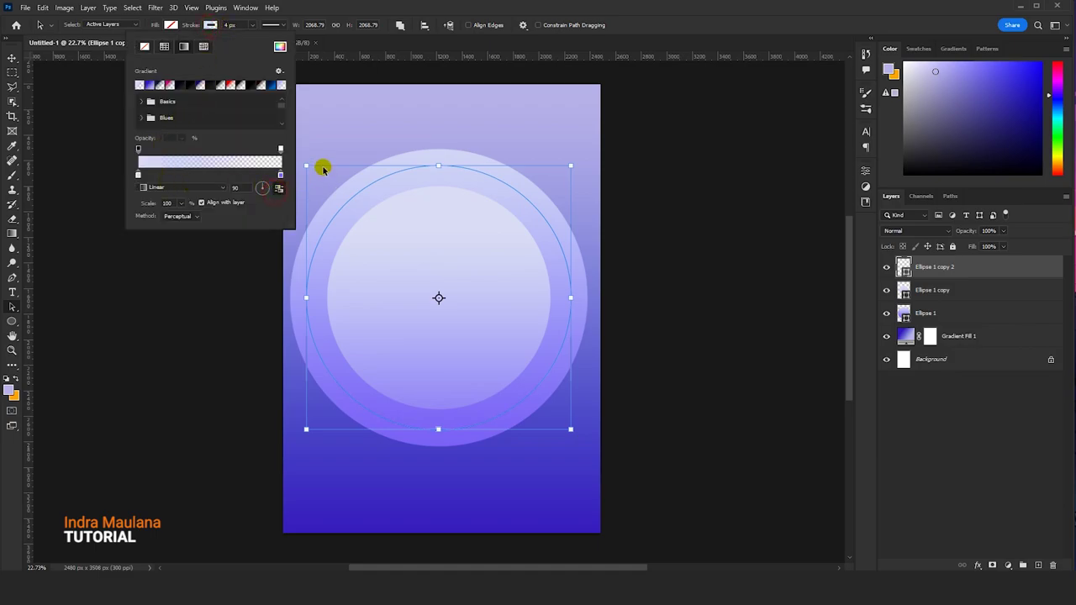
pyautogui.click(432, 81)
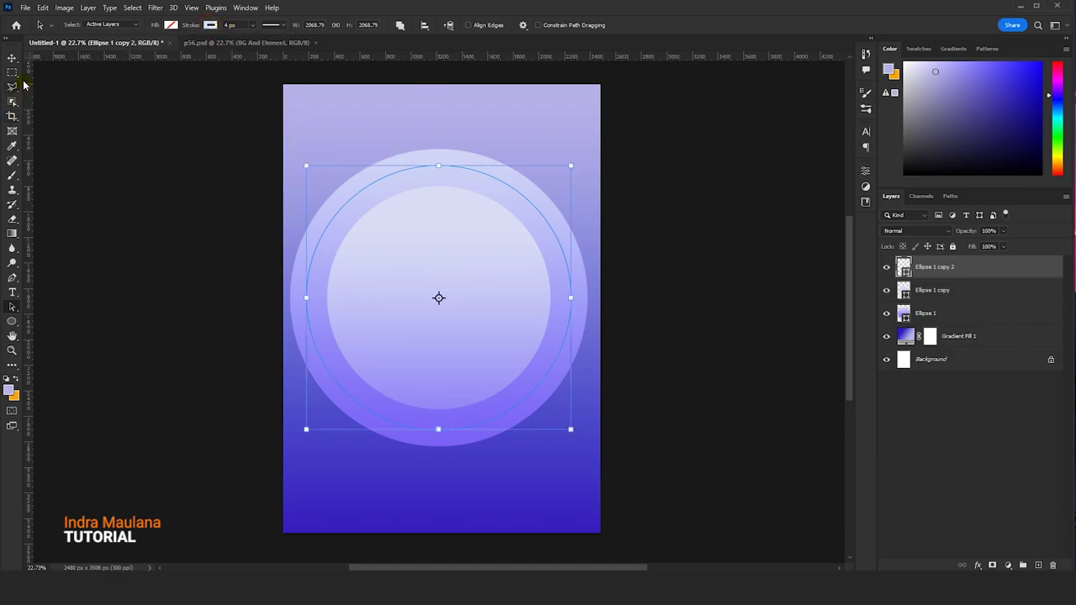
pyautogui.press('v')
pyautogui.click(230, 101)
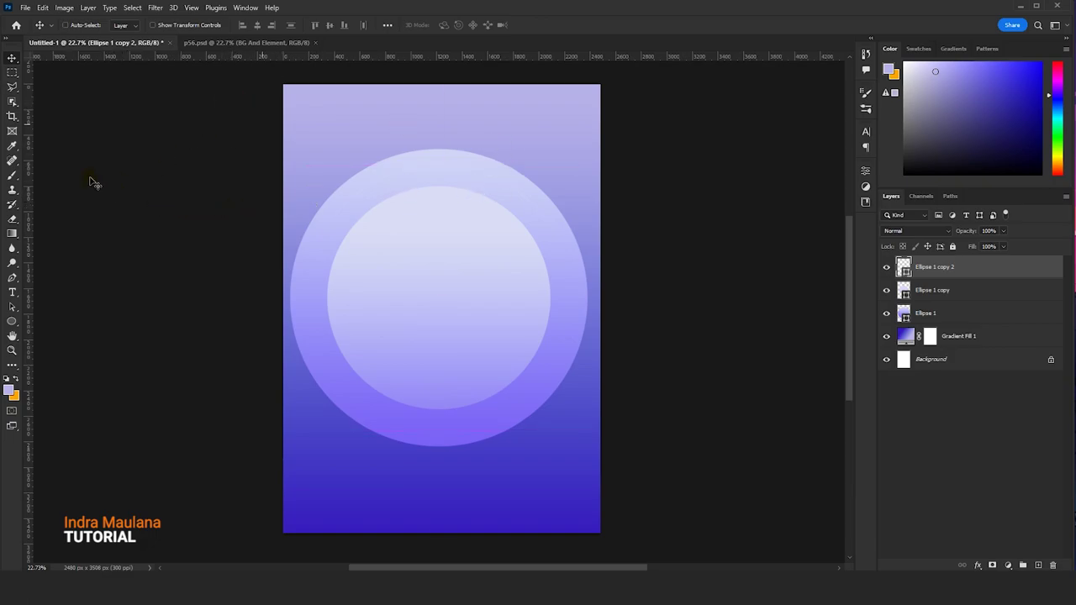
pyautogui.click(12, 306)
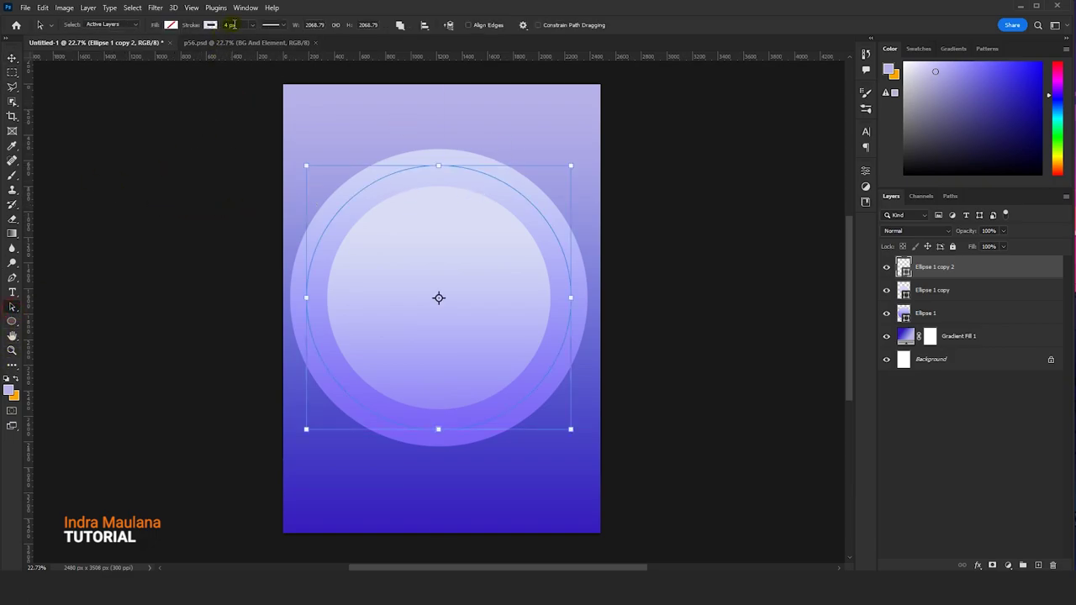
pyautogui.click(232, 24)
pyautogui.click(12, 57)
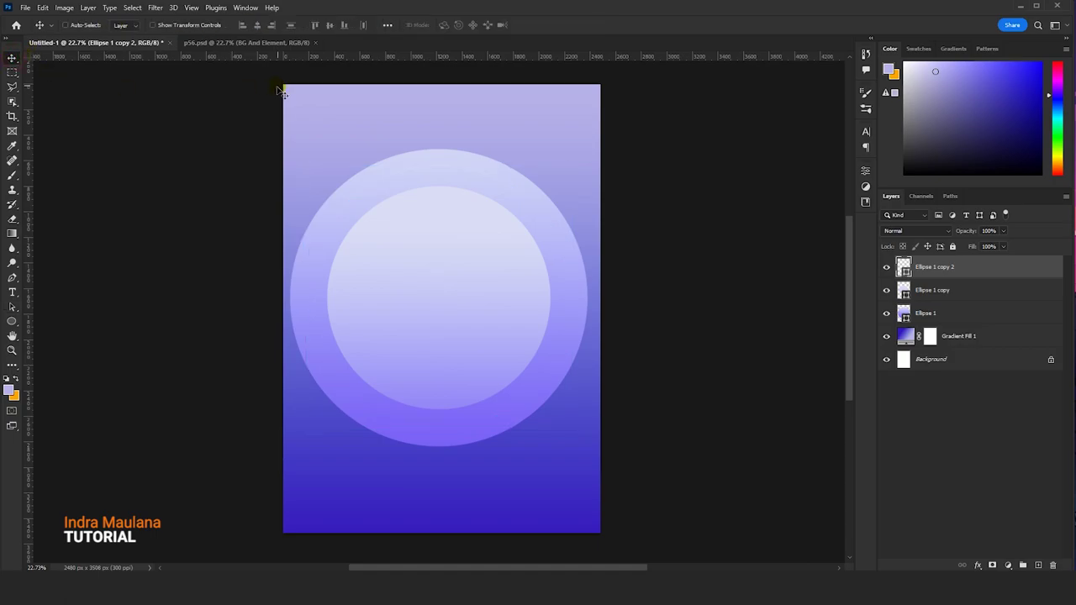
pyautogui.click(12, 322)
pyautogui.click(13, 308)
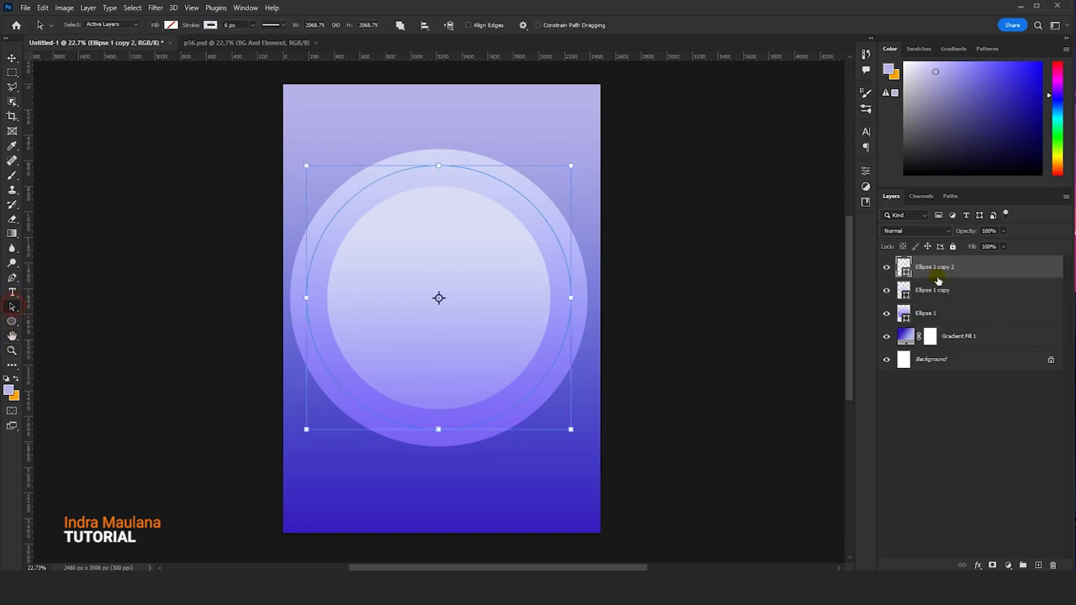
# - Set the ring gradient's left stop to near-white #eff1ff with its midpoint at 70%
pyautogui.doubleClick(904, 267)
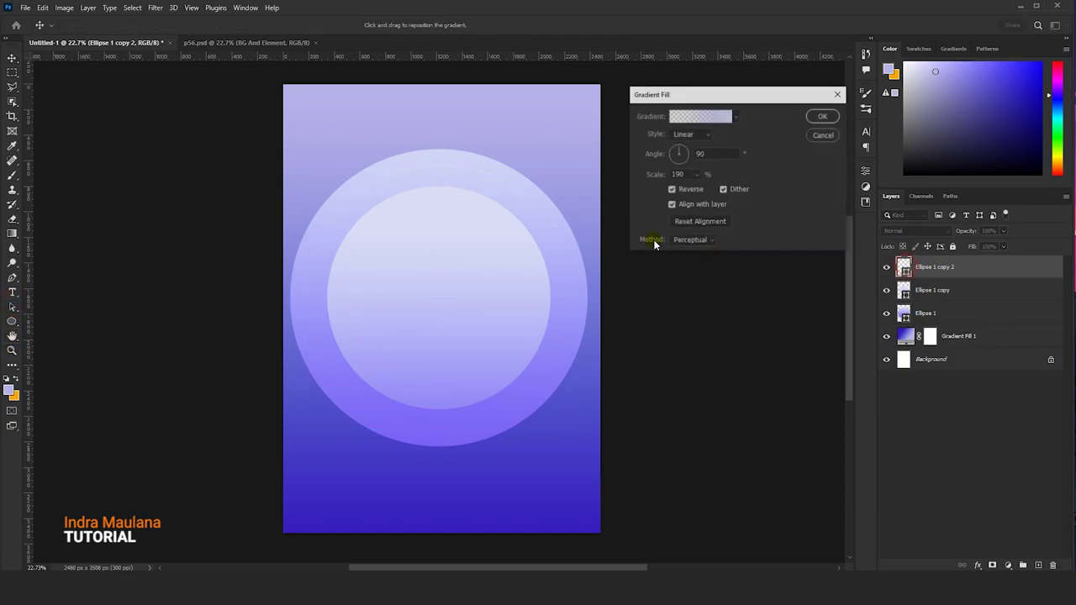
pyautogui.click(694, 115)
pyautogui.doubleClick(613, 280)
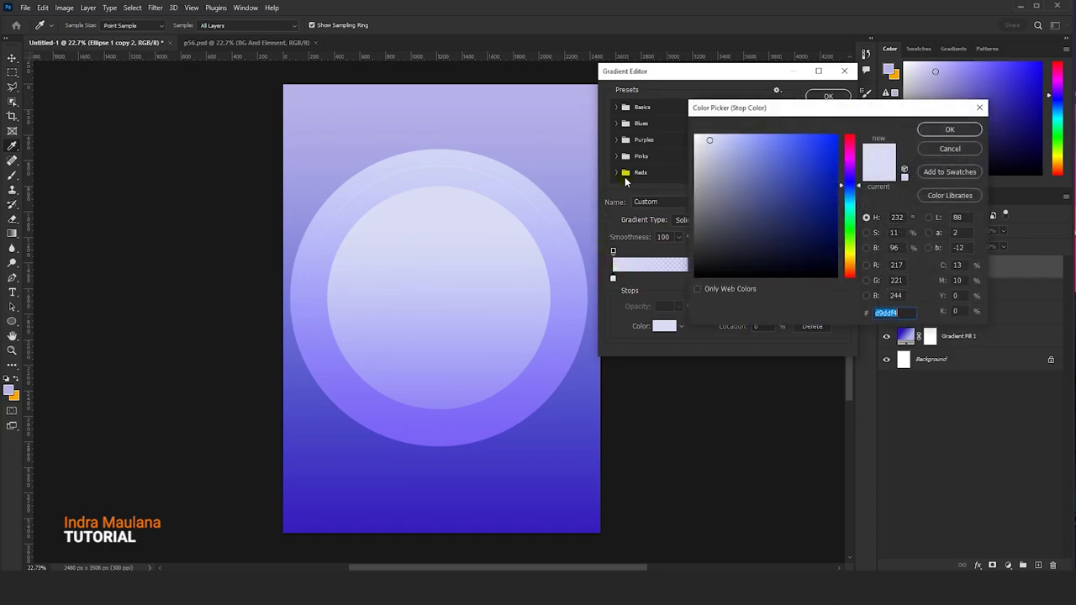
pyautogui.moveTo(725, 151); pyautogui.dragTo(681, 133)
pyautogui.click(947, 130)
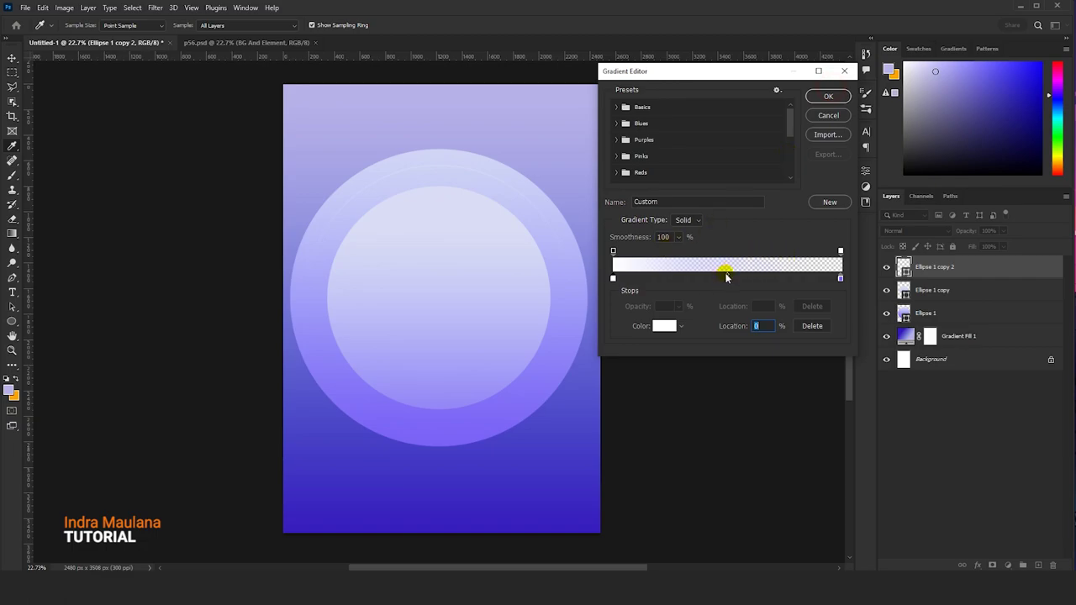
pyautogui.moveTo(727, 274); pyautogui.dragTo(772, 274)
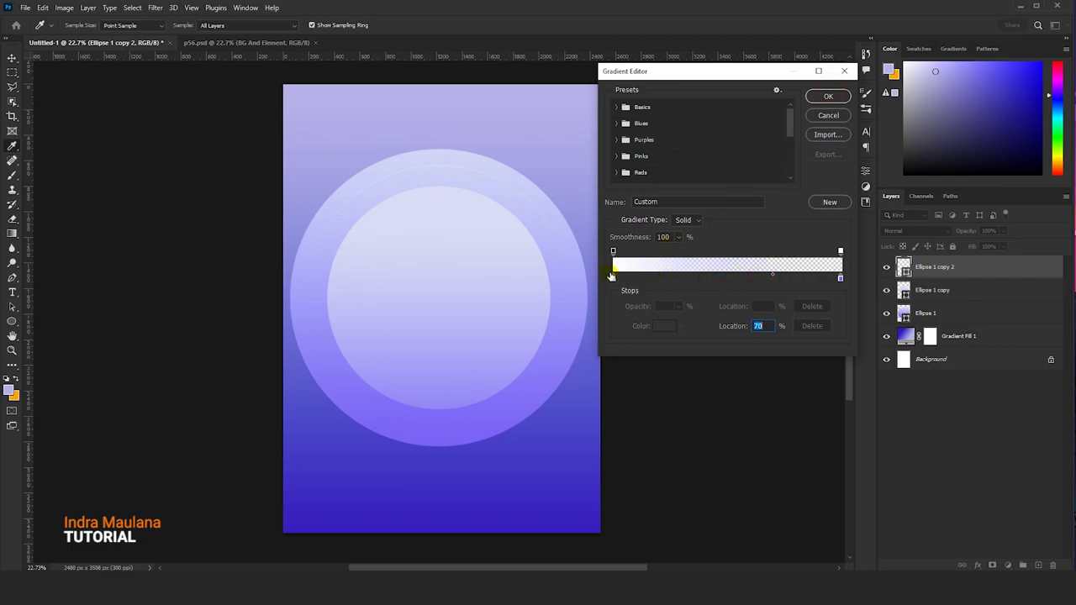
pyautogui.click(613, 278)
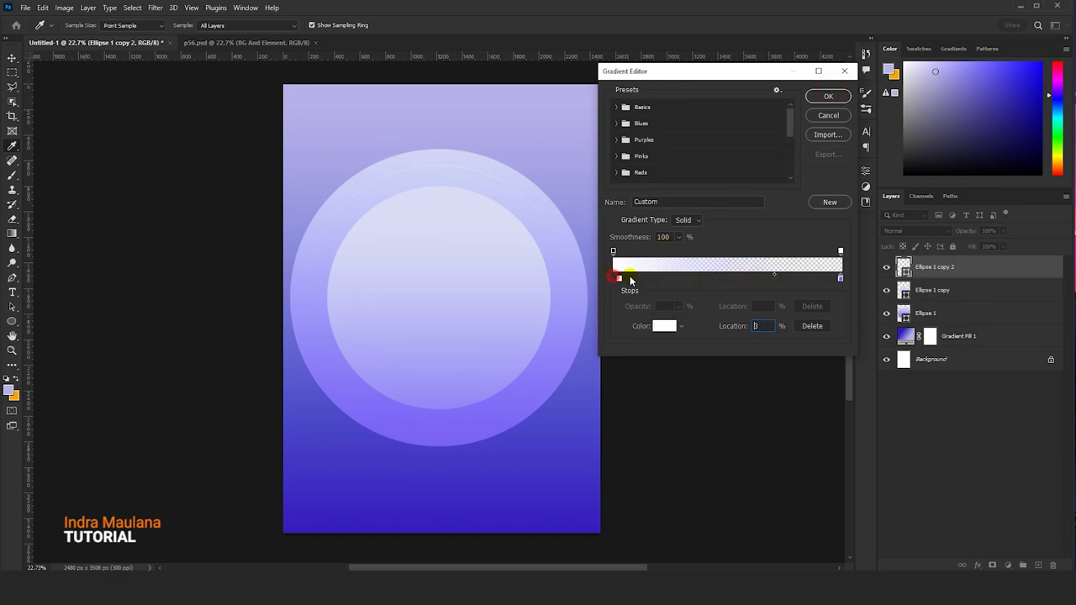
pyautogui.click(828, 96)
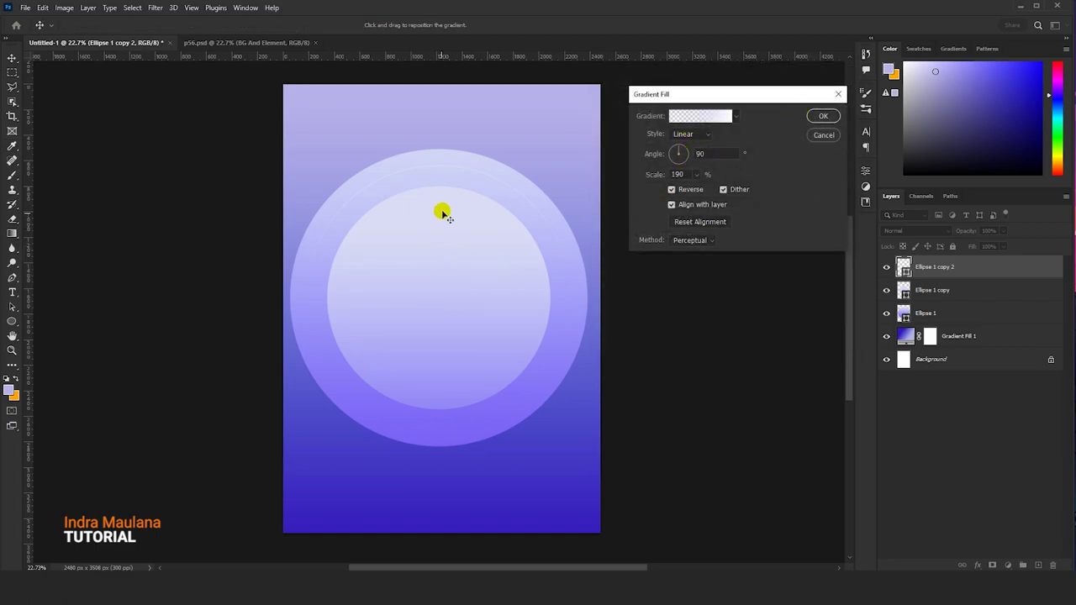
pyautogui.moveTo(443, 202); pyautogui.dragTo(443, 364)
pyautogui.click(837, 119)
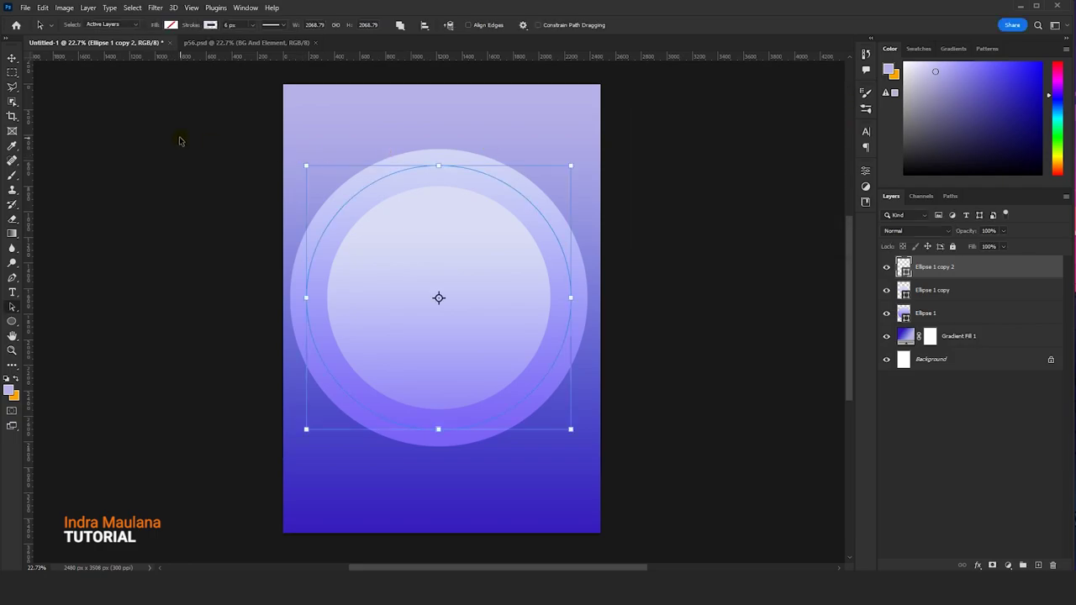
# - Set the ring's stroke width to 12.87 px, a faint white arc fading toward the bottom
pyautogui.moveTo(250, 26); pyautogui.dragTo(260, 41)
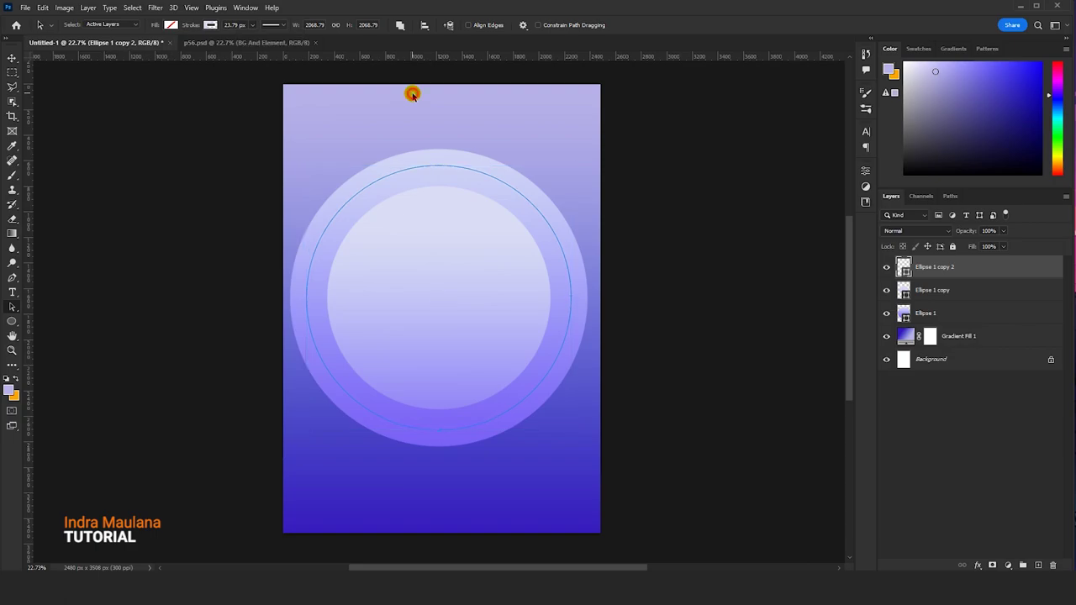
pyautogui.click(312, 140)
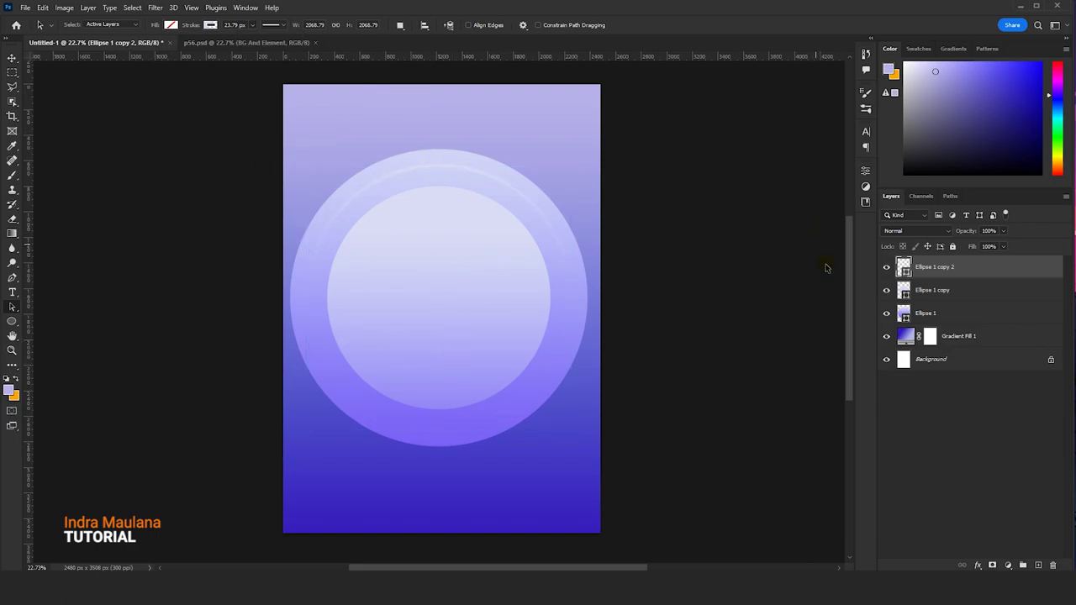
pyautogui.click(351, 105)
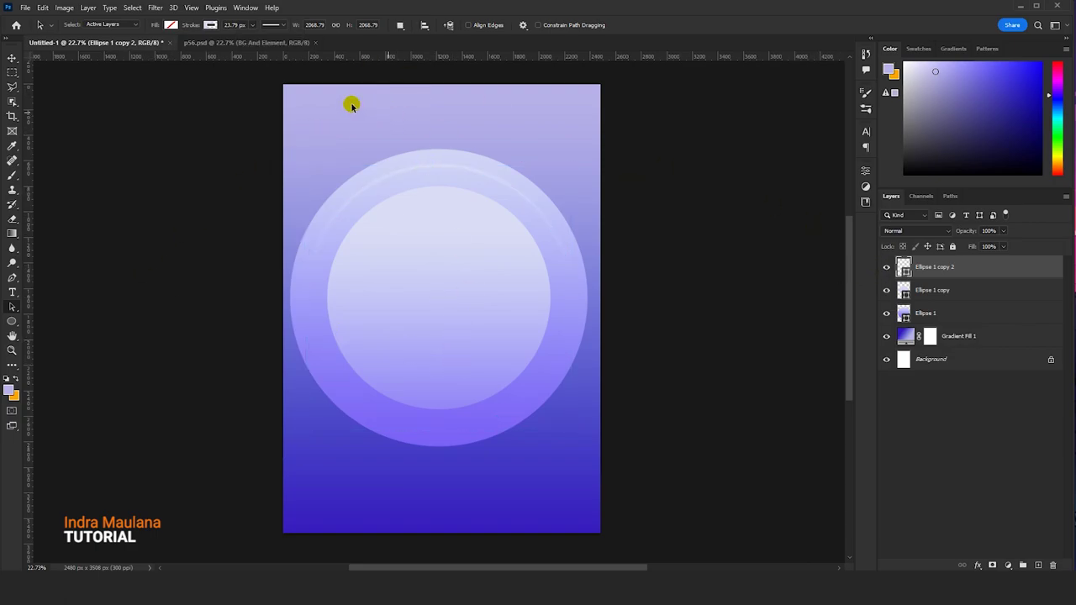
pyautogui.click(243, 24)
pyautogui.click(661, 149)
pyautogui.click(504, 241)
pyautogui.click(242, 24)
pyautogui.click(137, 42)
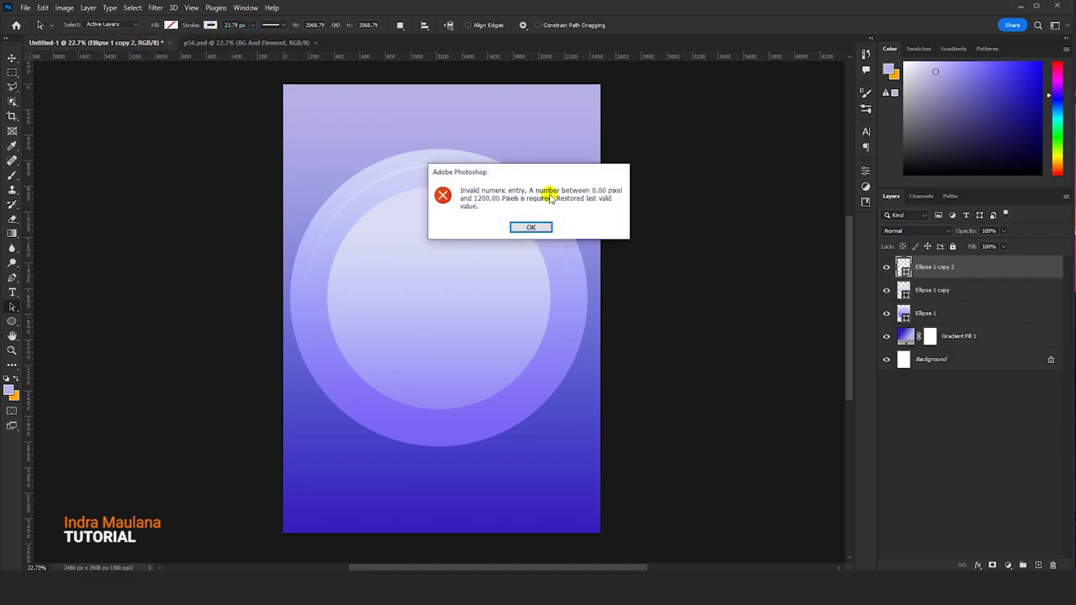
pyautogui.click(531, 229)
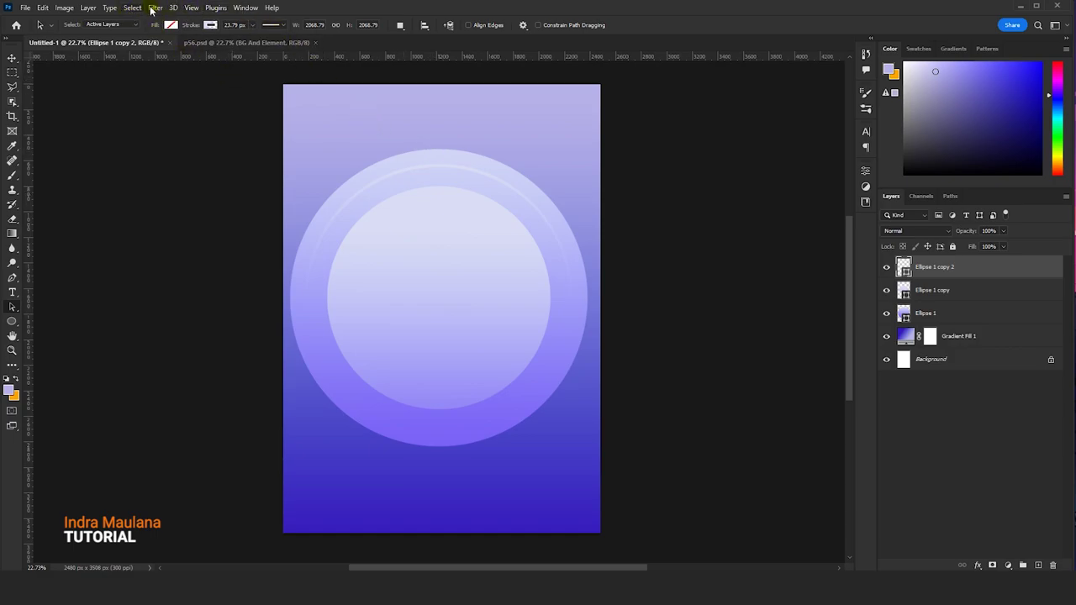
pyautogui.click(252, 25)
pyautogui.moveTo(251, 40)
pyautogui.mouseDown()
pyautogui.moveTo(242, 39)
pyautogui.moveTo(254, 40)
pyautogui.mouseUp()
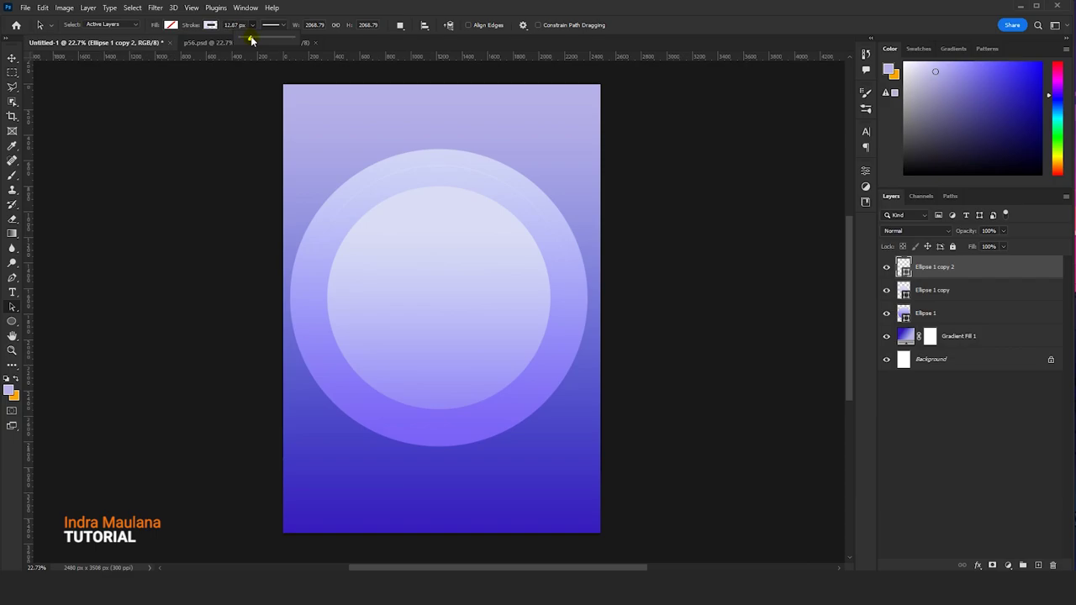
pyautogui.click(242, 164)
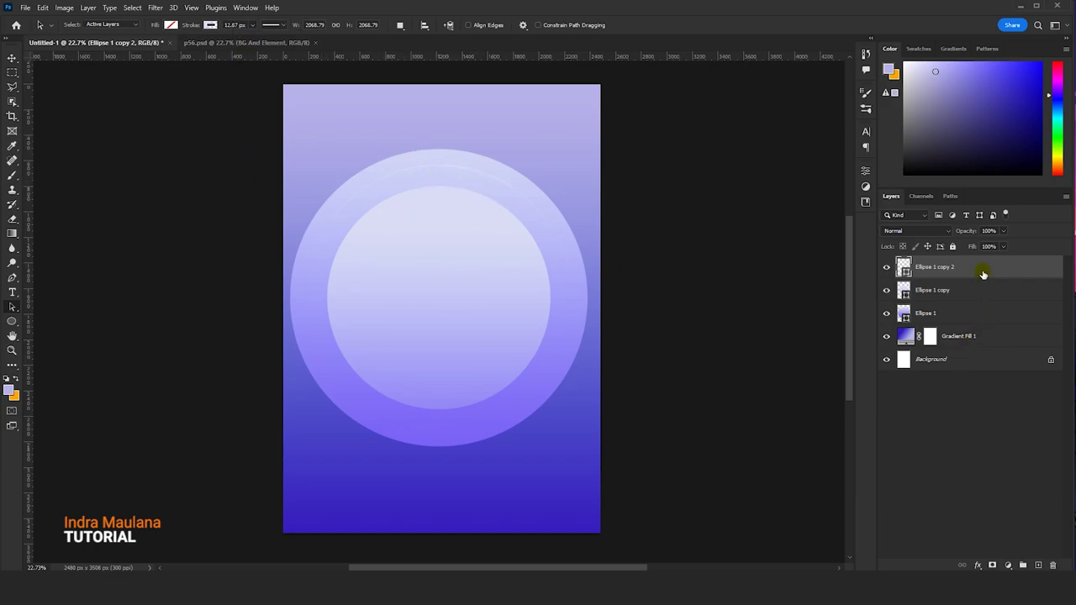
# - Duplicate the ring as Ellipse 1 copy 3 and enlarge it to about 2570 px, past the page edges
pyautogui.hotkey('ctrl', 'j')
pyautogui.click(443, 247)
pyautogui.press('v')
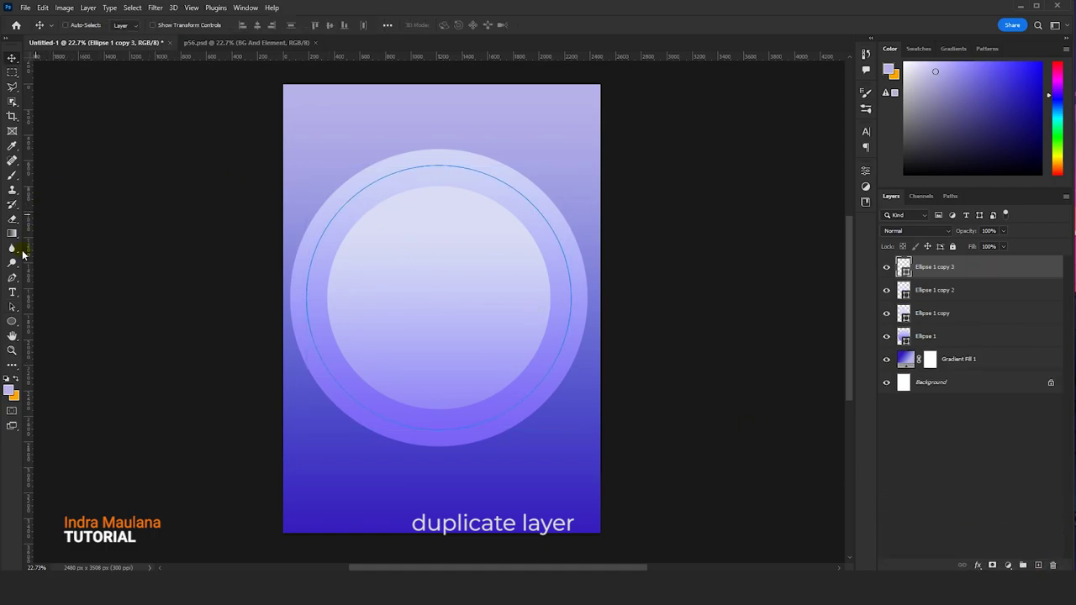
pyautogui.click(12, 307)
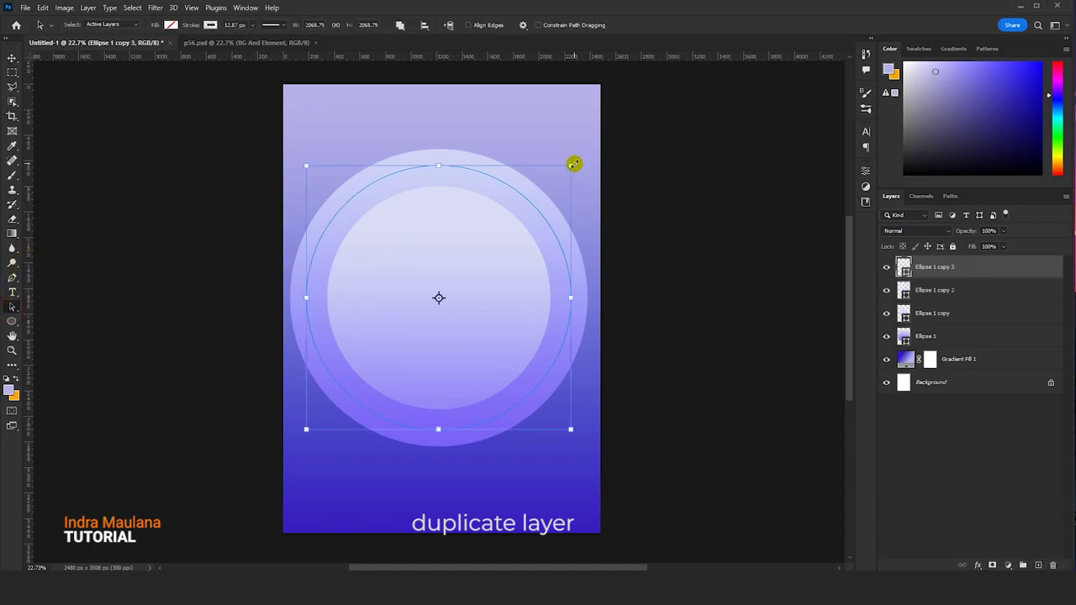
pyautogui.moveTo(573, 163)
pyautogui.mouseDown()
pyautogui.moveTo(595, 148)
pyautogui.moveTo(600, 134)
pyautogui.moveTo(589, 137)
pyautogui.moveTo(600, 126)
pyautogui.mouseUp()
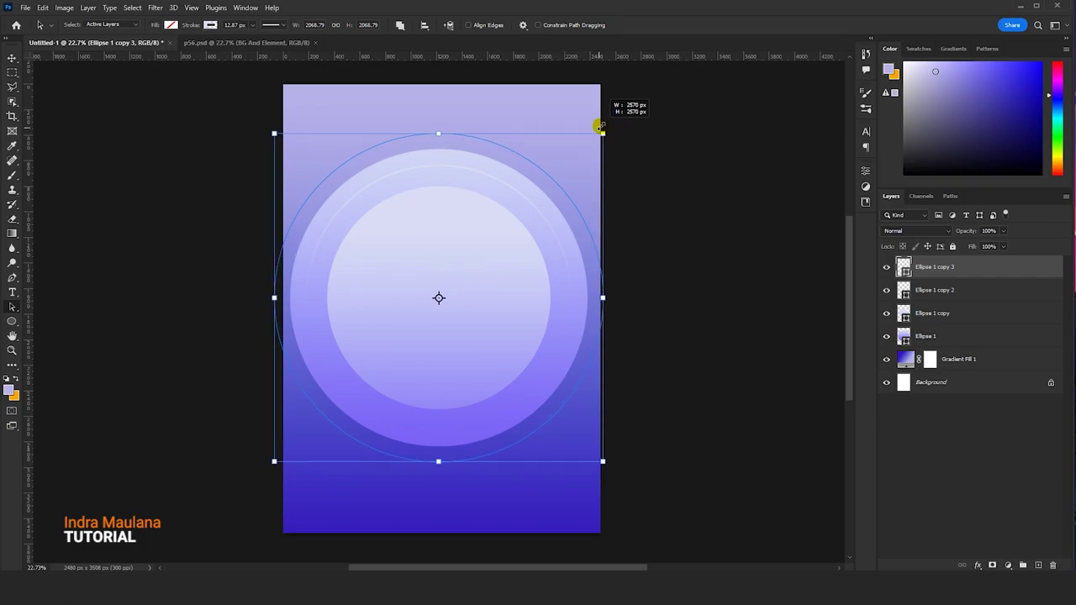
pyautogui.click(12, 57)
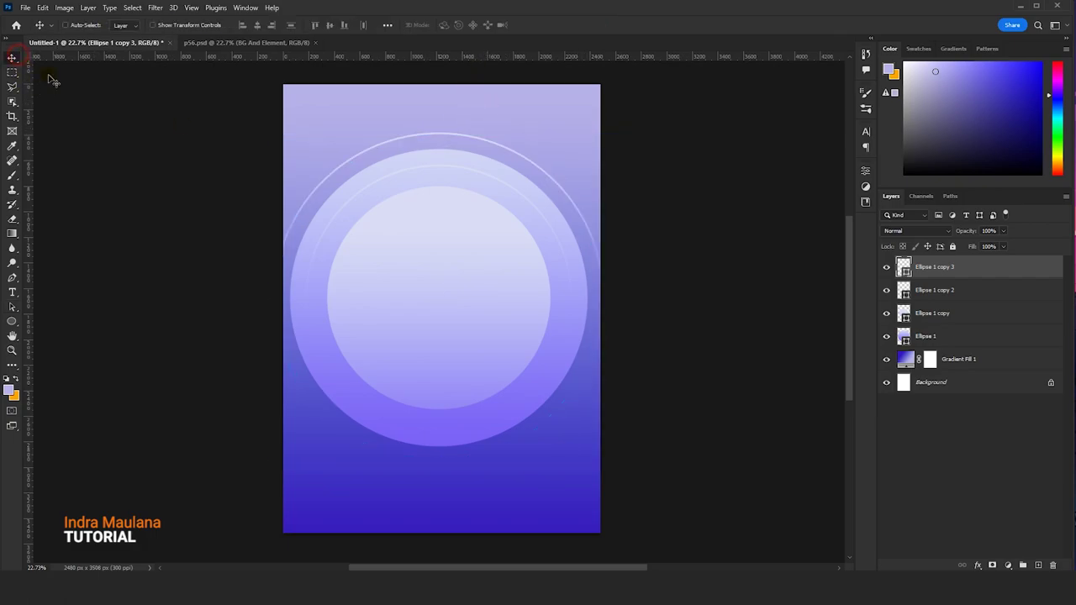
# - Bring up the outer ring's shape and fill settings
pyautogui.scroll(-2, 286, 99)
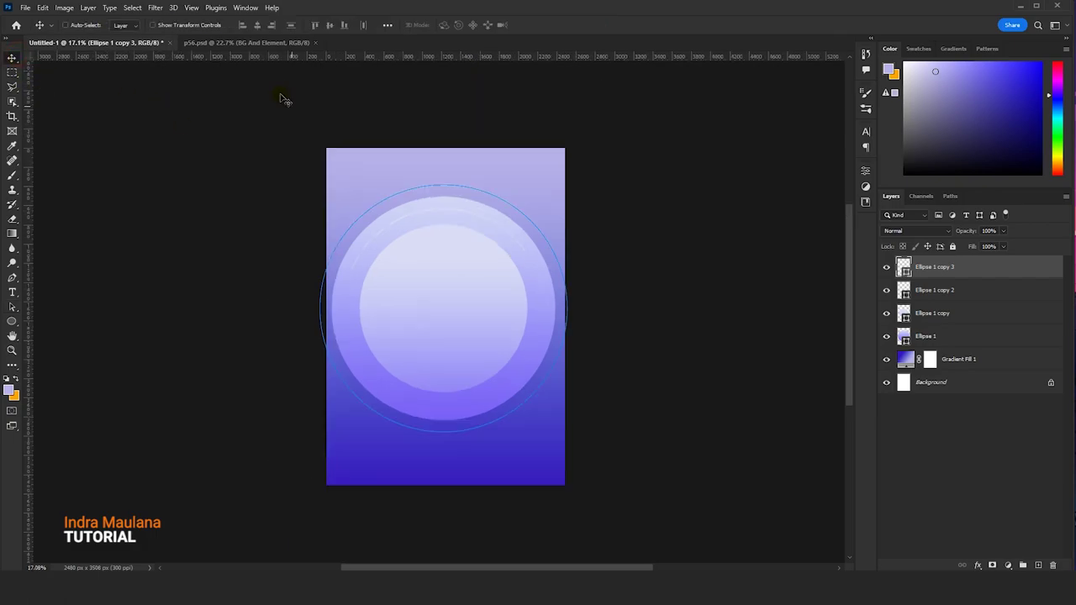
pyautogui.click(12, 321)
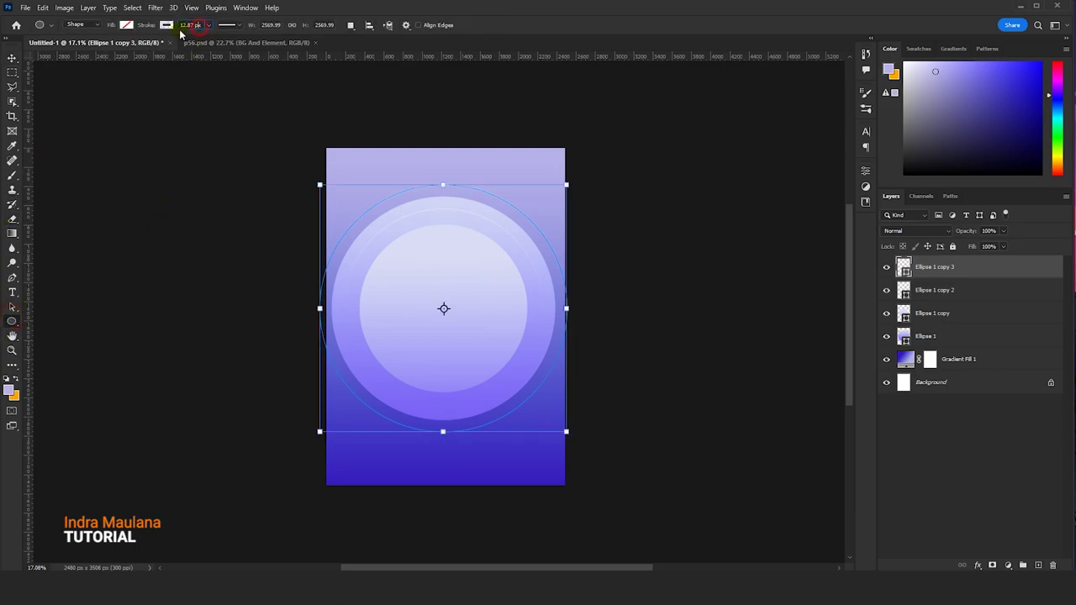
pyautogui.click(126, 25)
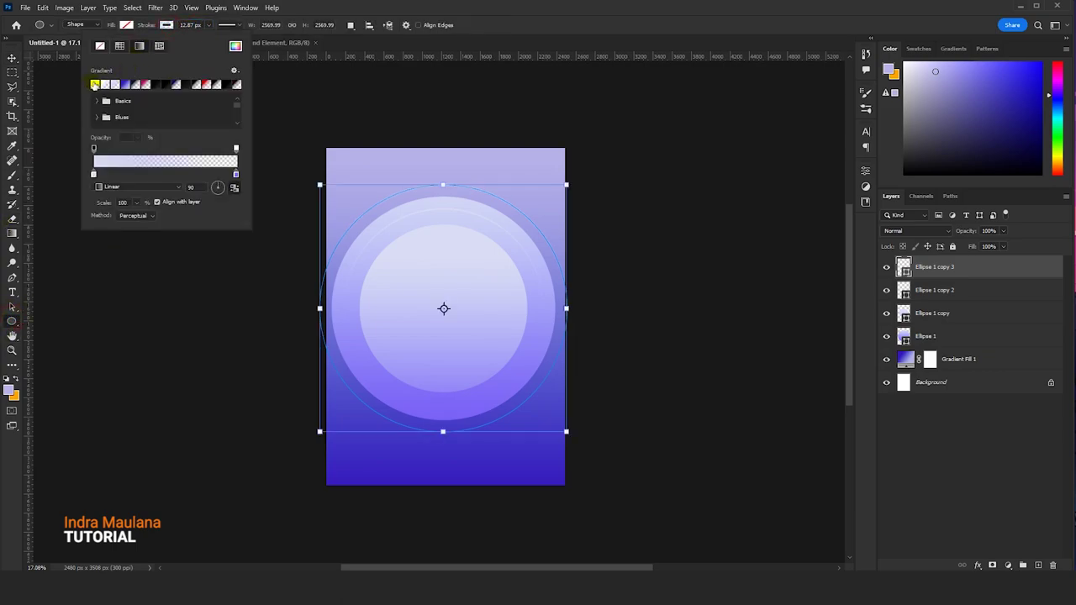
# - Leave the outer ring's fill settings unchanged
pyautogui.click(120, 45)
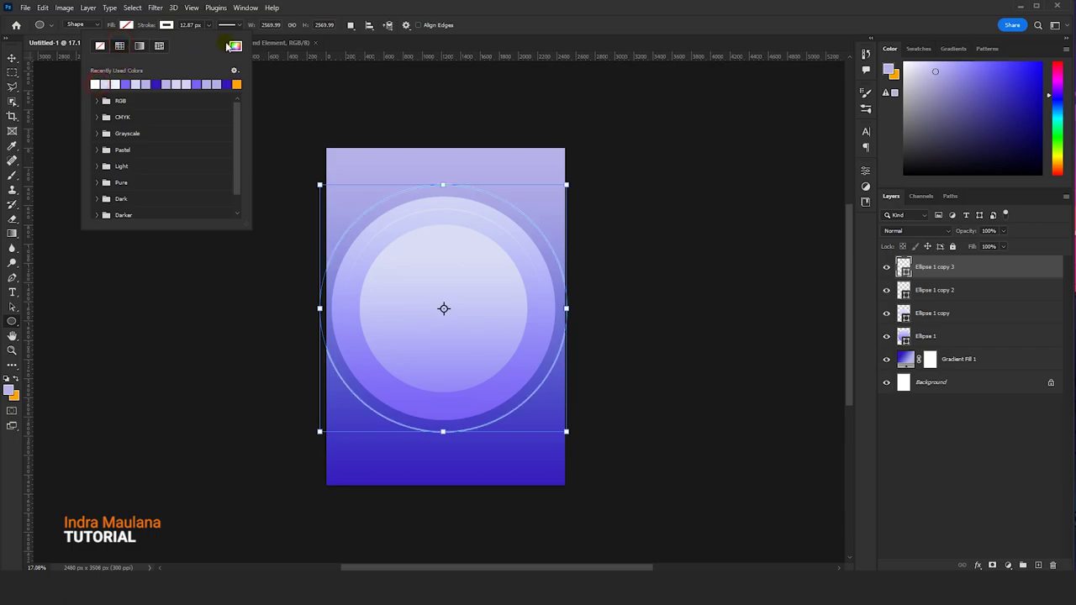
pyautogui.click(382, 37)
pyautogui.click(12, 57)
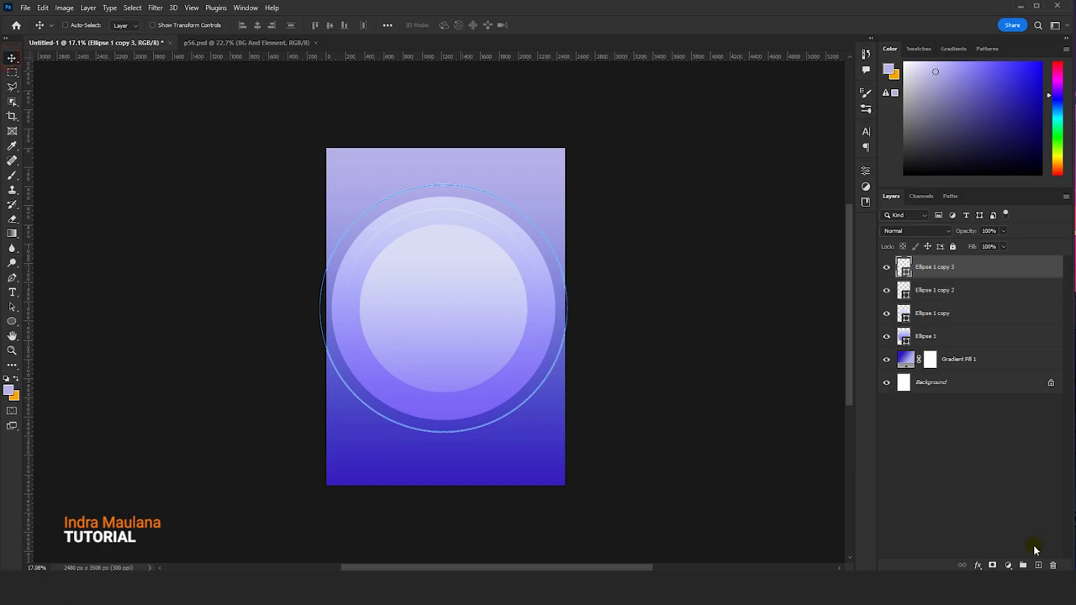
# - Mask Ellipse 1 copy 3 with an upward black-to-white gradient so it fades toward the bottom
pyautogui.click(992, 565)
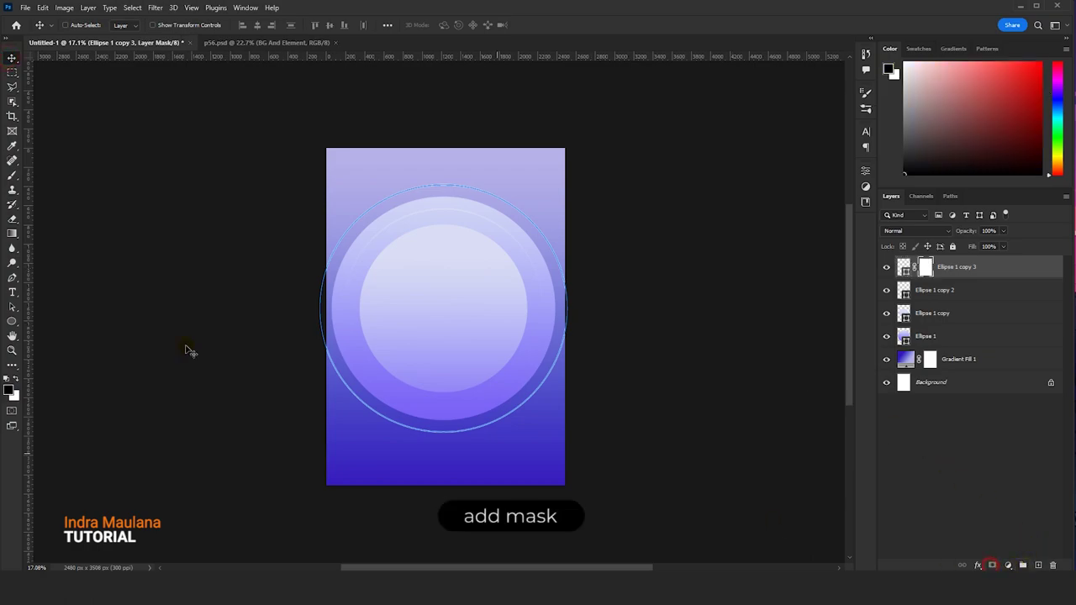
pyautogui.click(12, 233)
pyautogui.moveTo(441, 432); pyautogui.dragTo(446, 289)
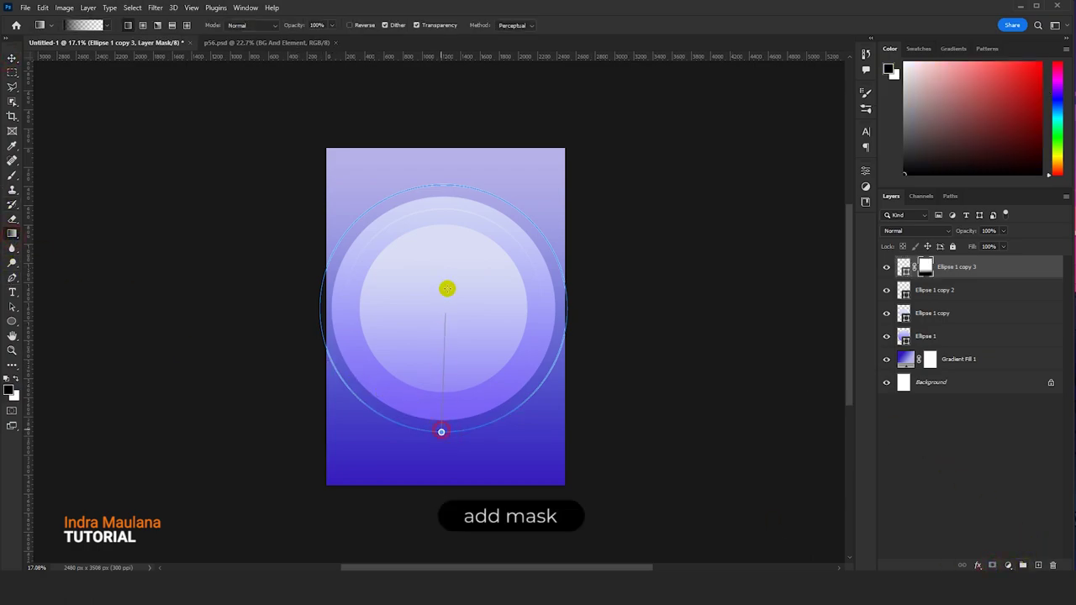
pyautogui.click(12, 57)
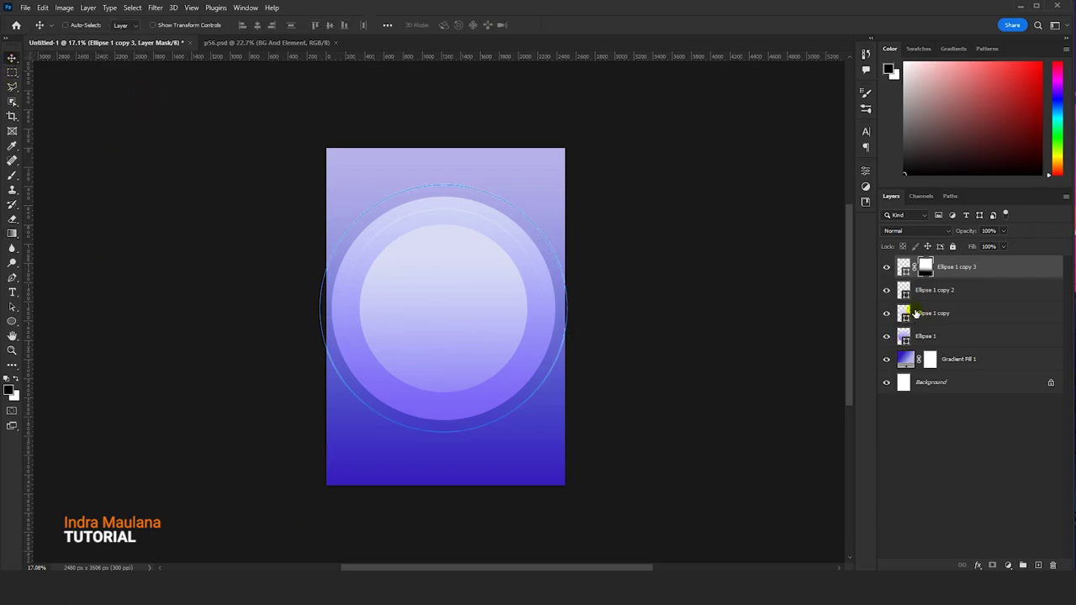
# - Delete the Ellipse 1 copy 2 layer, leaving the masked outer ring selected
pyautogui.click(933, 294)
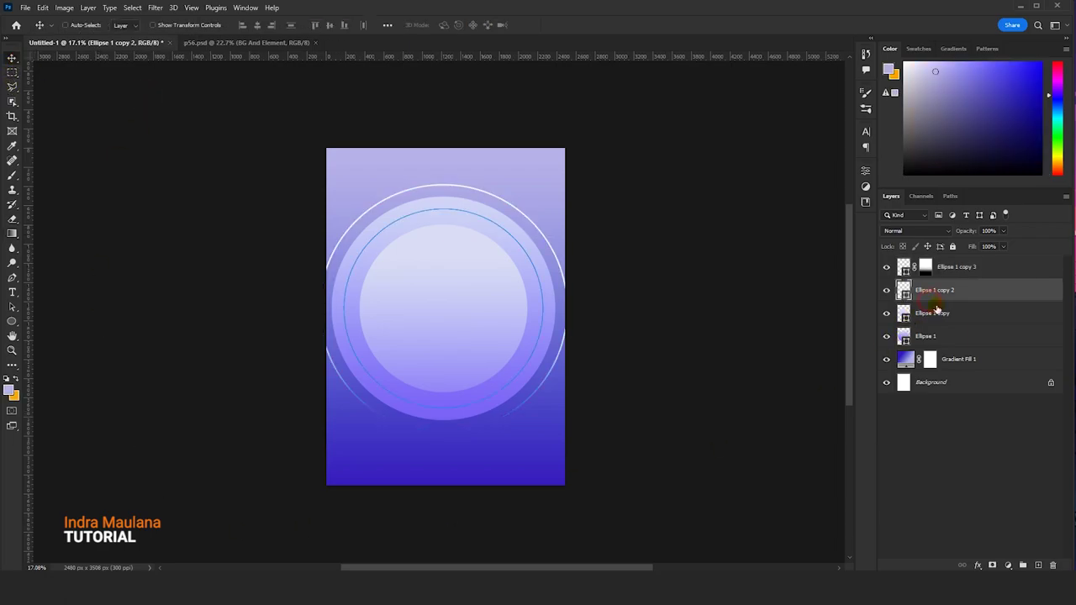
pyautogui.click(985, 270)
pyautogui.click(12, 233)
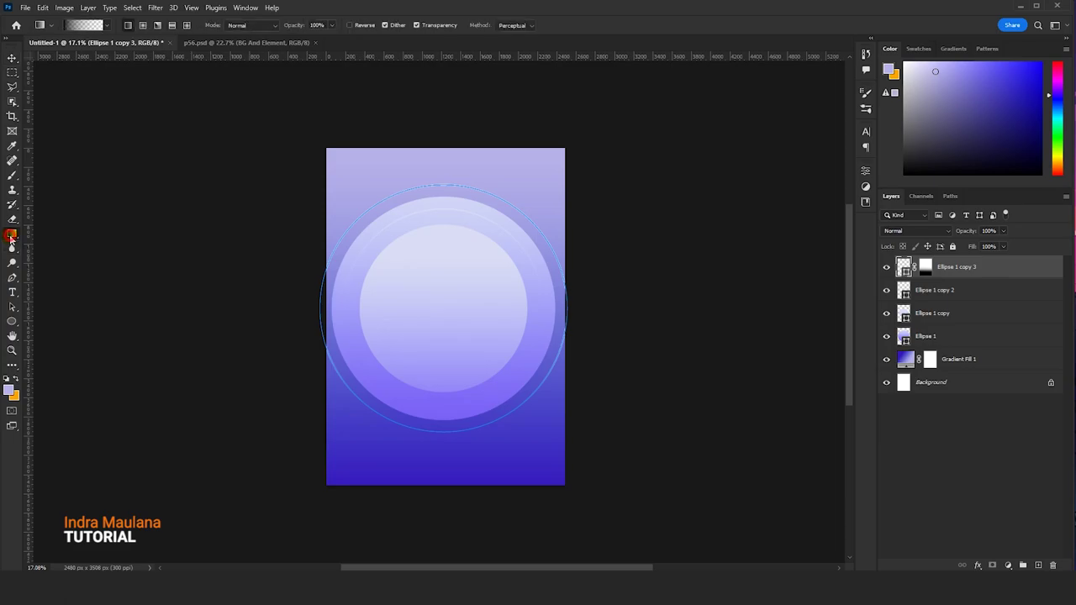
pyautogui.click(927, 267)
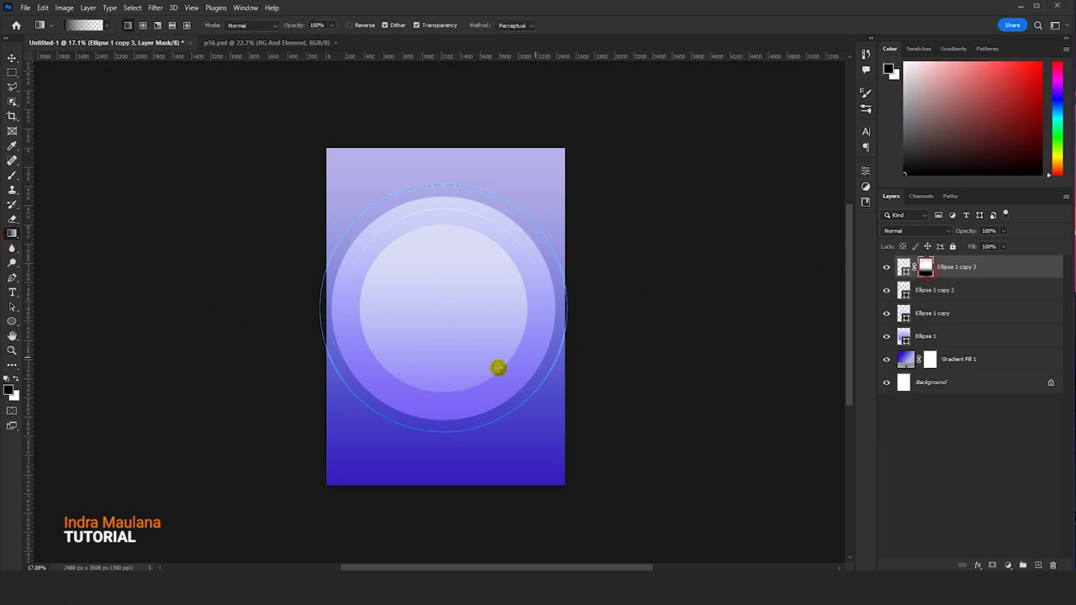
pyautogui.click(12, 57)
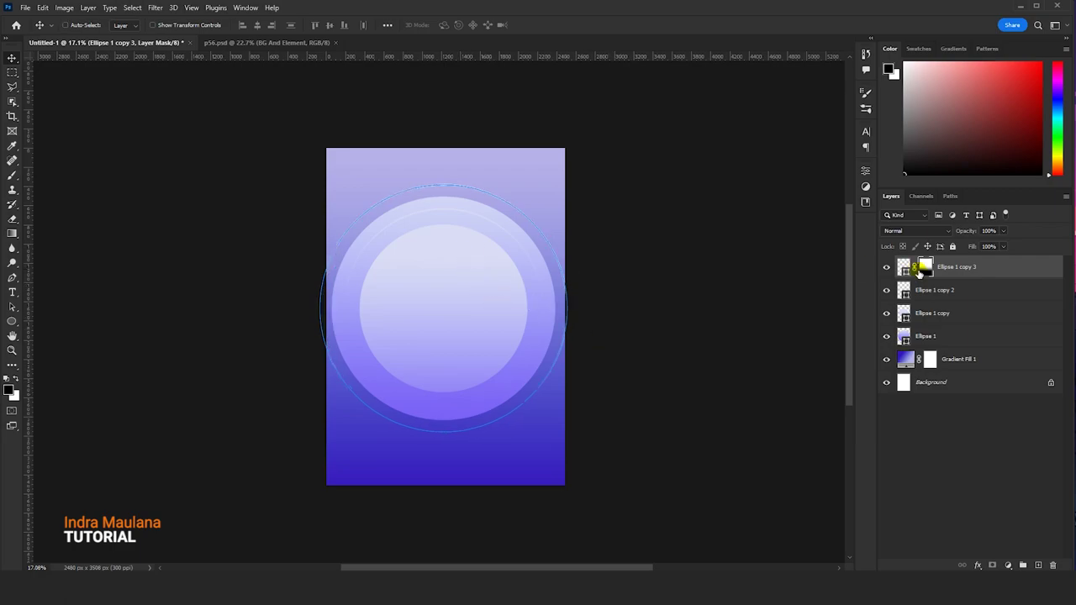
pyautogui.click(940, 291)
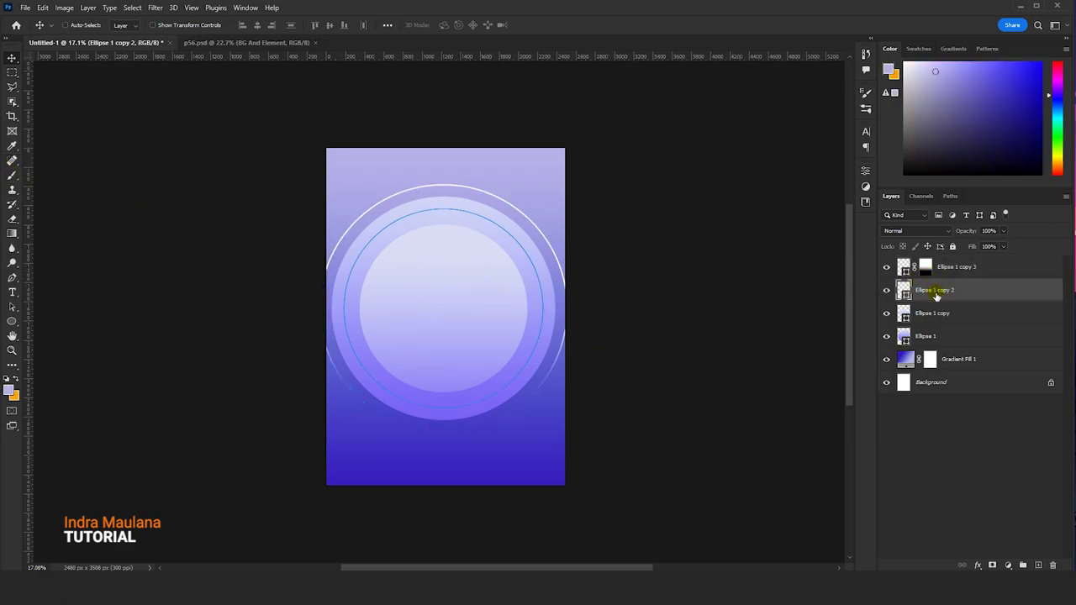
pyautogui.moveTo(933, 290); pyautogui.dragTo(1052, 565)
pyautogui.click(951, 269)
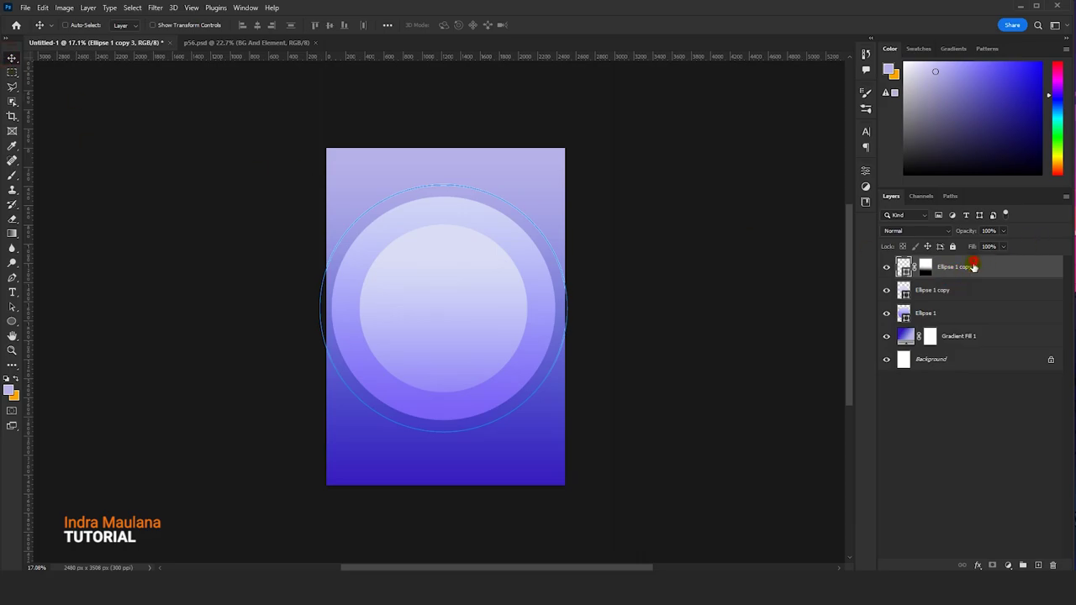
# - Duplicate the masked ring below itself as Ellipse 1 copy 4 and shrink it to about 2102 px
pyautogui.moveTo(973, 266); pyautogui.dragTo(1039, 565)
pyautogui.moveTo(1018, 267); pyautogui.dragTo(1011, 294)
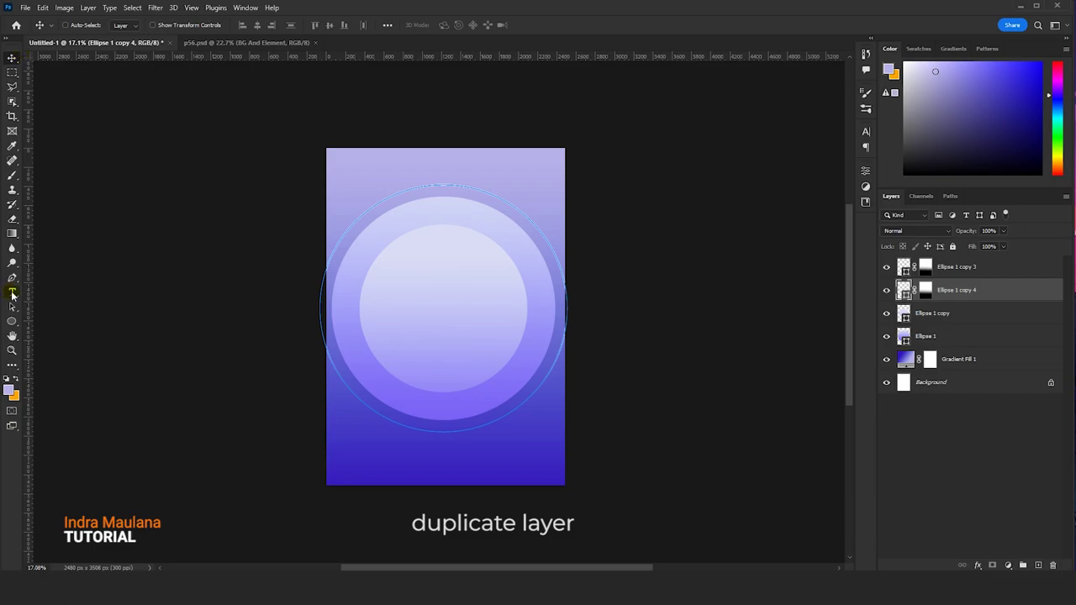
pyautogui.click(12, 307)
pyautogui.click(464, 197)
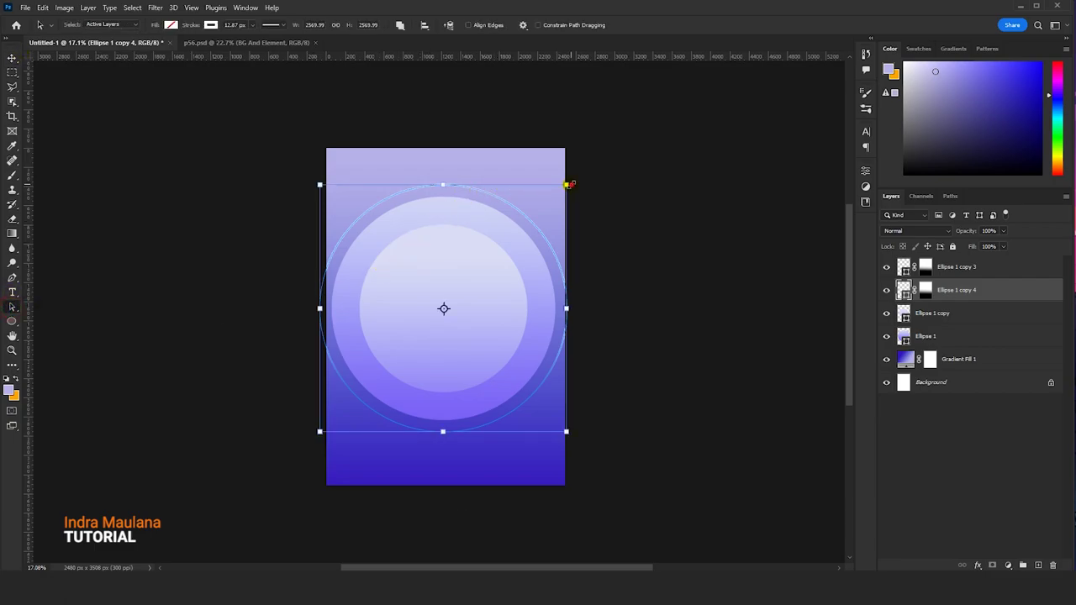
pyautogui.moveTo(570, 184); pyautogui.dragTo(544, 207)
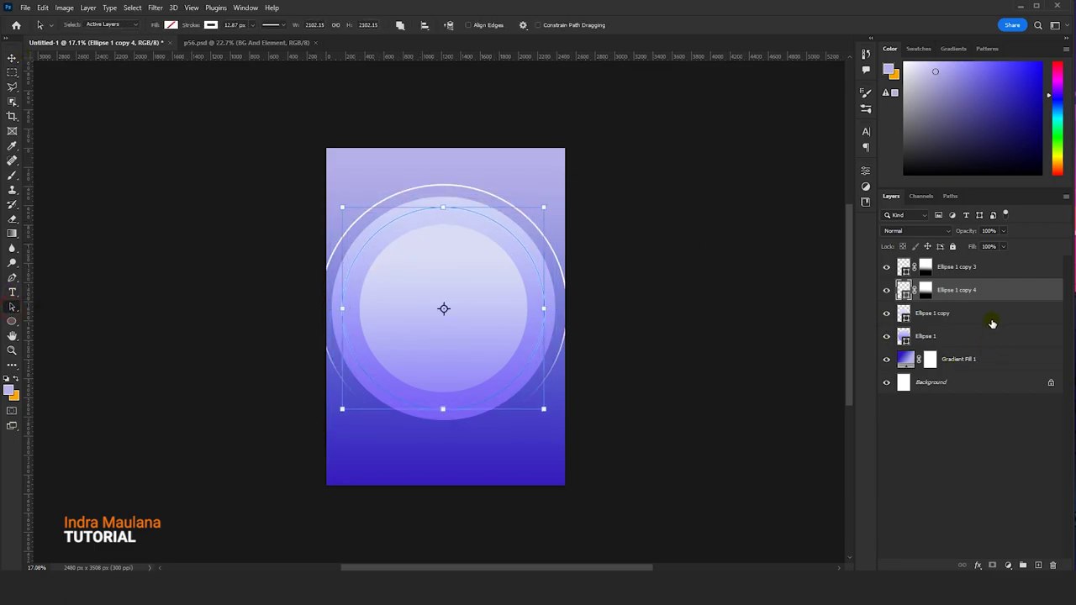
# - Select both ring layers, Ellipse 1 copy 3 and copy 4, together
pyautogui.click(991, 317)
pyautogui.click(934, 290)
pyautogui.keyDown('shift'); pyautogui.click(934, 266); pyautogui.keyUp('shift')
pyautogui.click(240, 24)
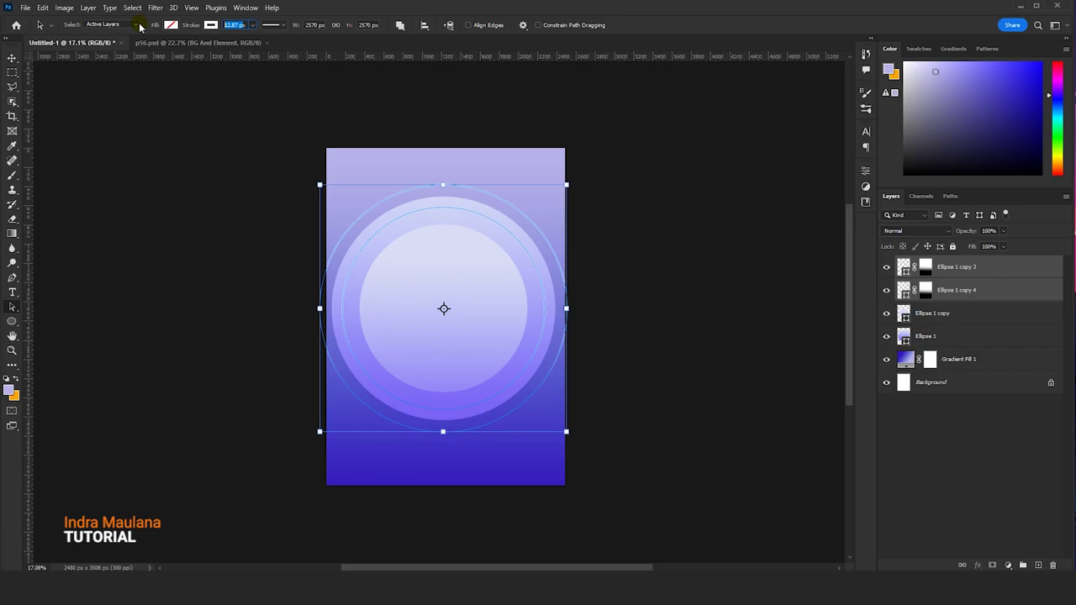
pyautogui.write('8')
# - Thin both rings' strokes to about 10.34 px
pyautogui.press('Return')
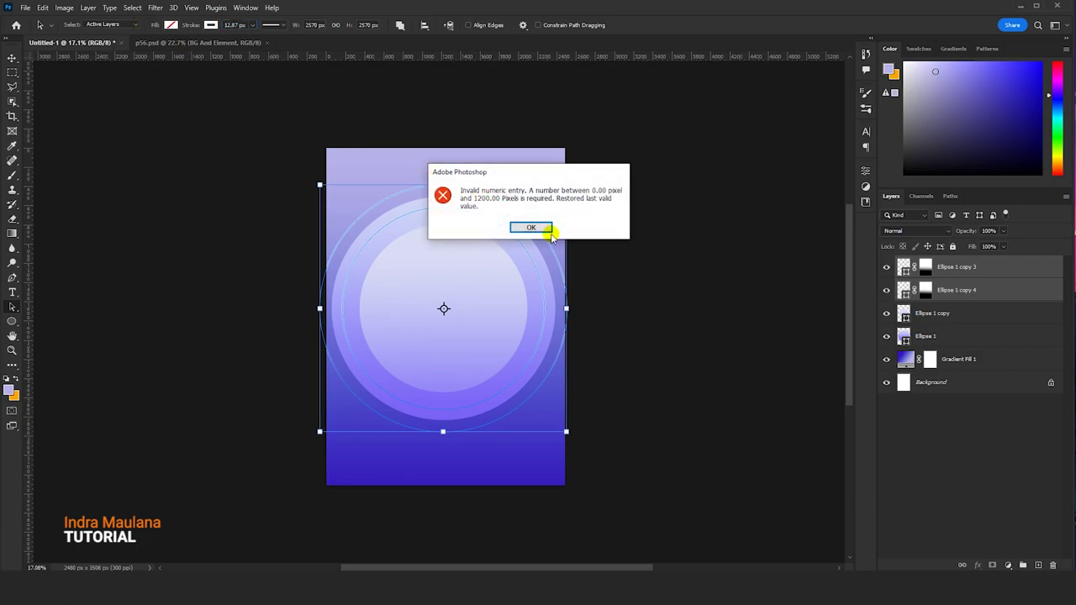
pyautogui.click(548, 227)
pyautogui.click(252, 25)
pyautogui.moveTo(254, 39); pyautogui.dragTo(249, 42)
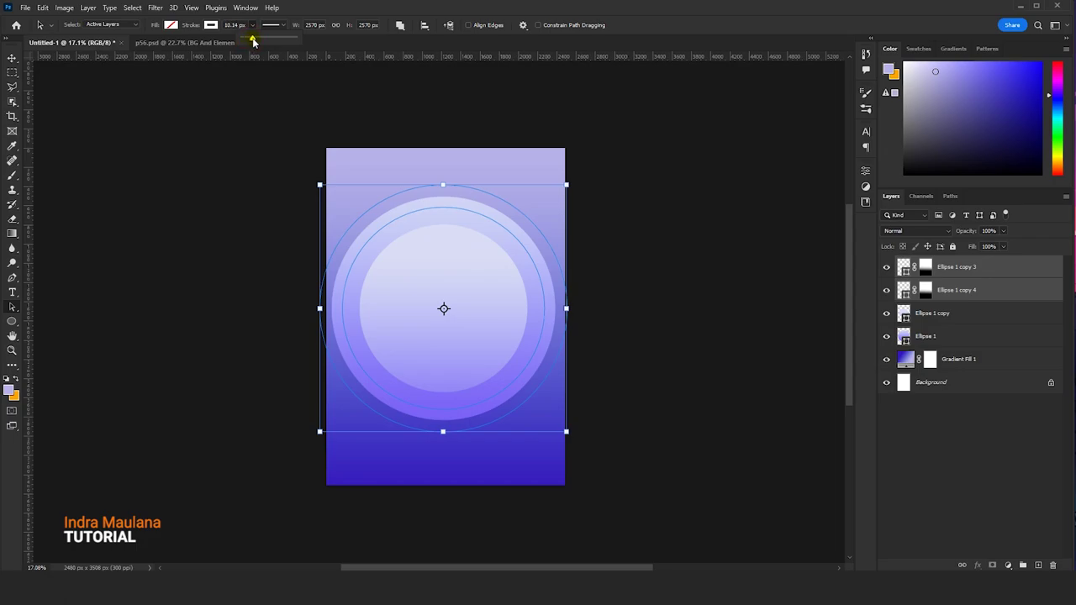
pyautogui.click(376, 132)
# - Give both rings a softer, paler stroke colour from the Stroke swatches
pyautogui.click(963, 315)
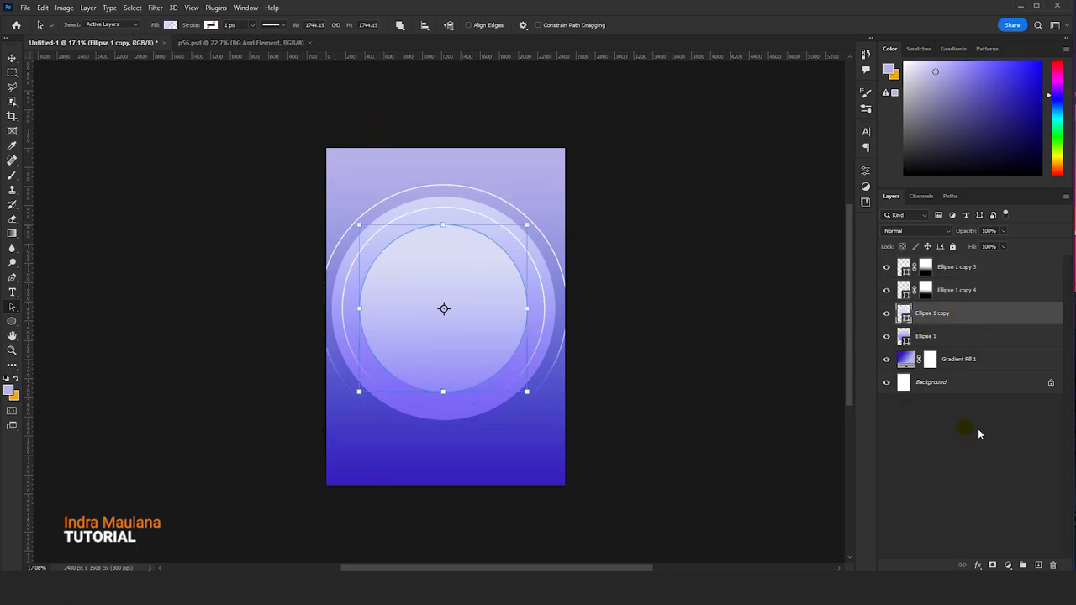
pyautogui.click(988, 383)
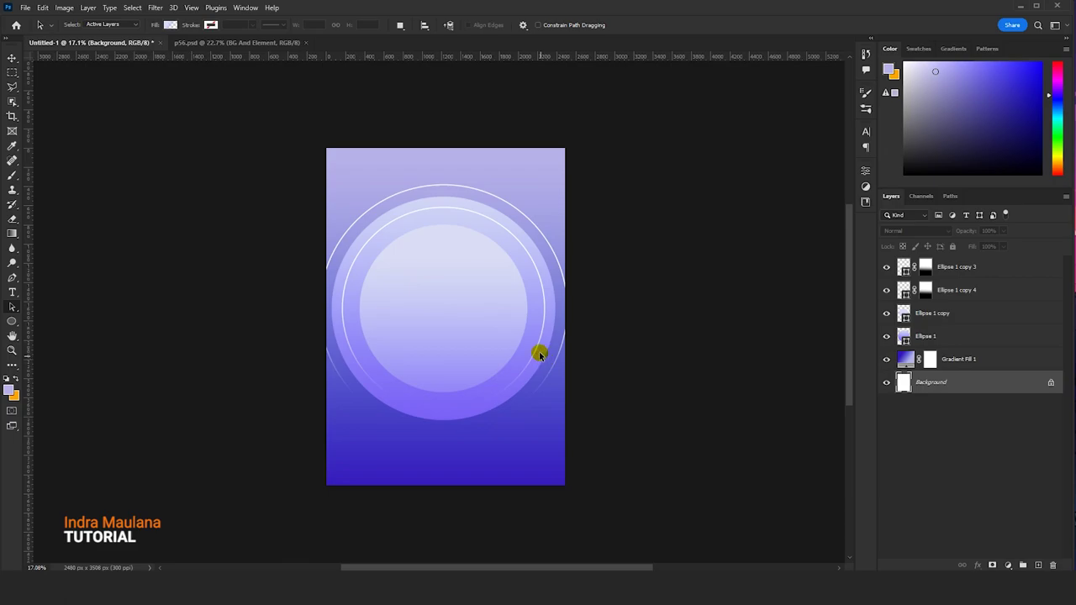
pyautogui.click(967, 291)
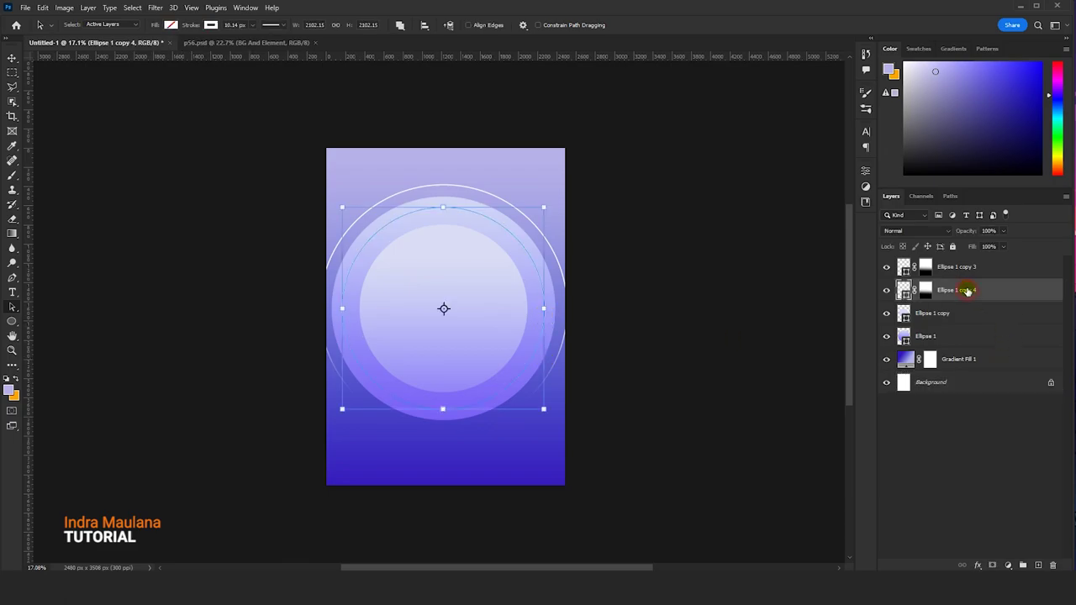
pyautogui.keyDown('shift'); pyautogui.click(965, 267); pyautogui.keyUp('shift')
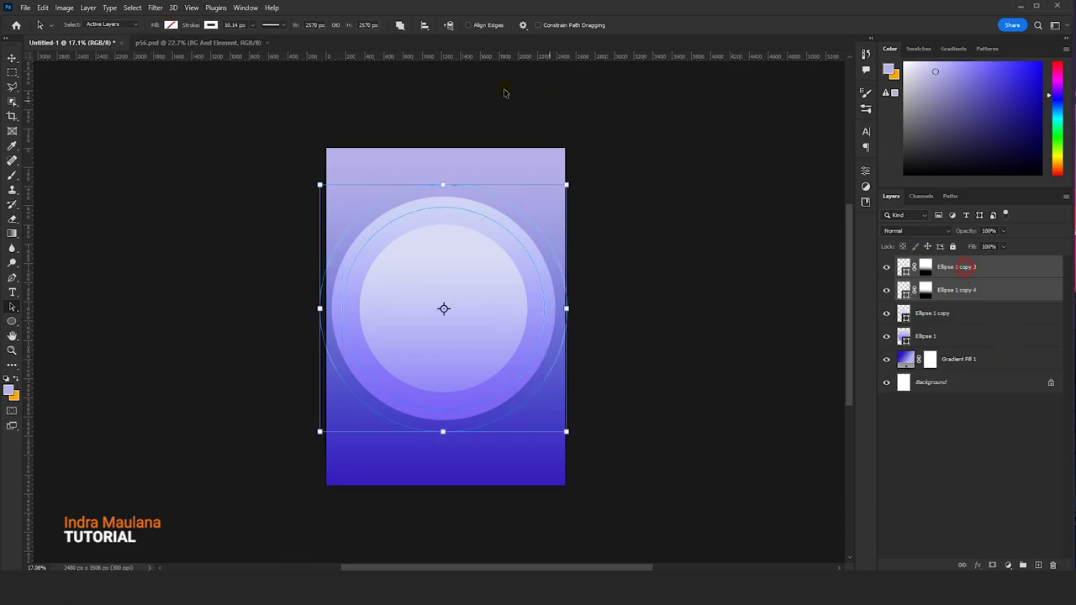
pyautogui.click(211, 25)
pyautogui.click(149, 84)
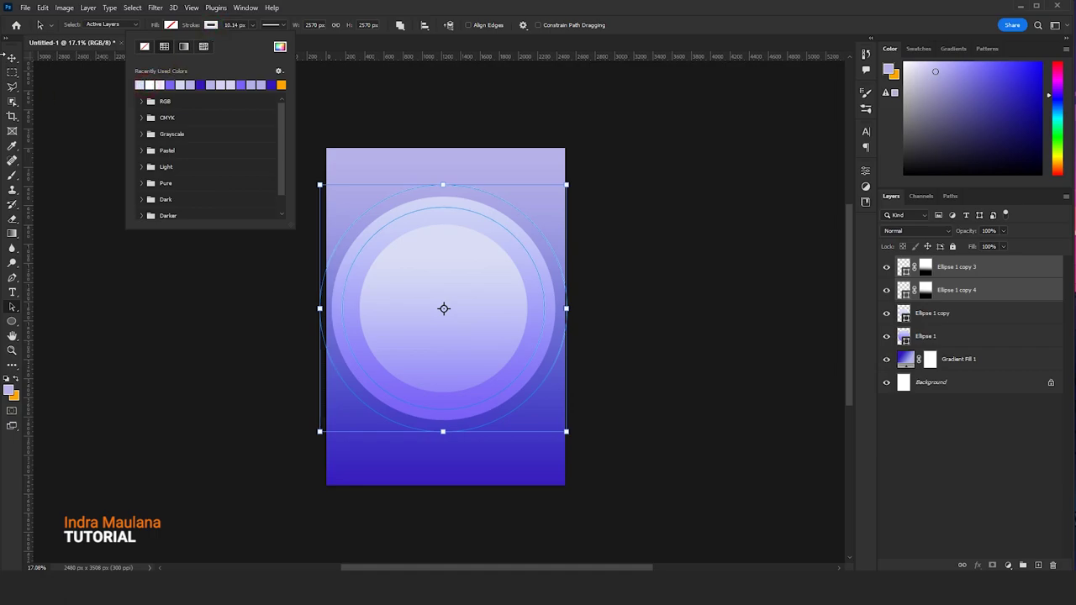
pyautogui.press('v')
# - Select the Ellipse 1 layer and add a new empty layer
pyautogui.click(956, 341)
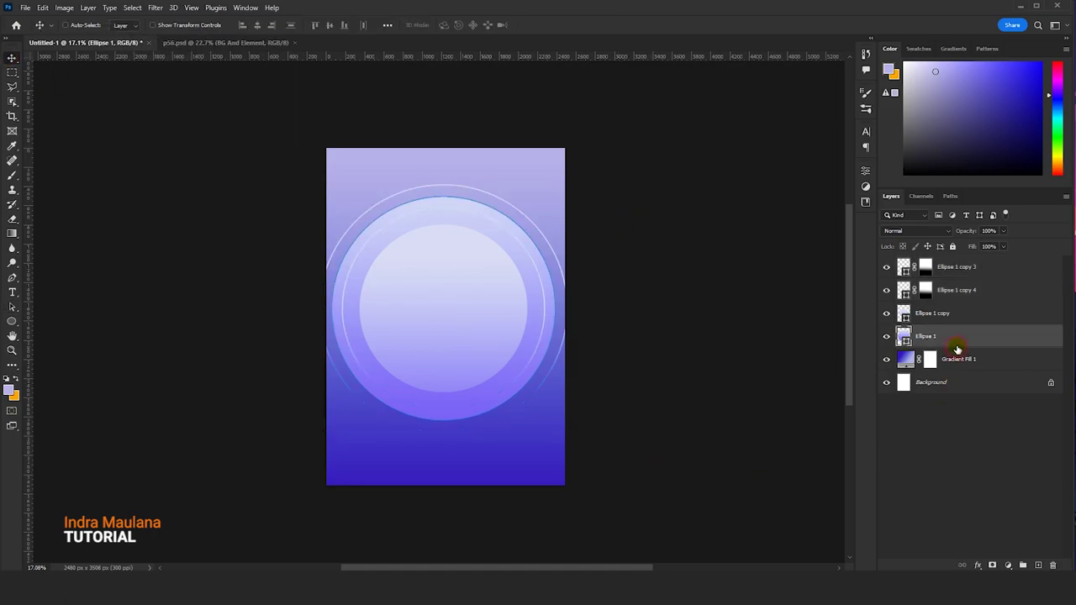
pyautogui.click(619, 437)
pyautogui.hotkey('ctrl', 'shift', 'alt', 'n')
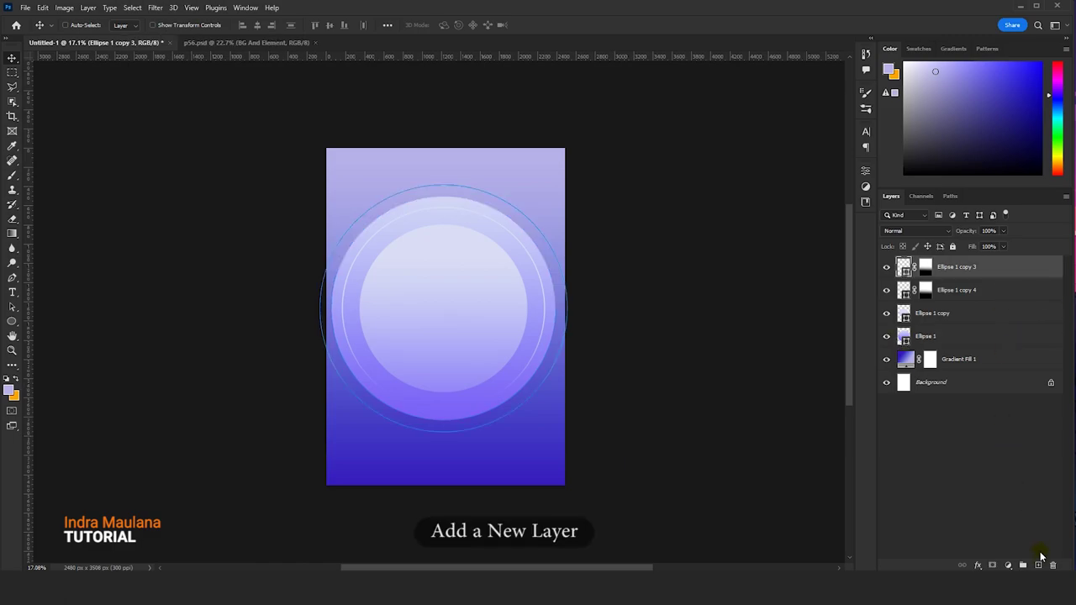
# - Draw a circular elliptical-marquee selection about 934 px across on the lower right of the disc
pyautogui.scroll(1, 491, 265)
pyautogui.moveTo(11, 72); pyautogui.dragTo(48, 88)
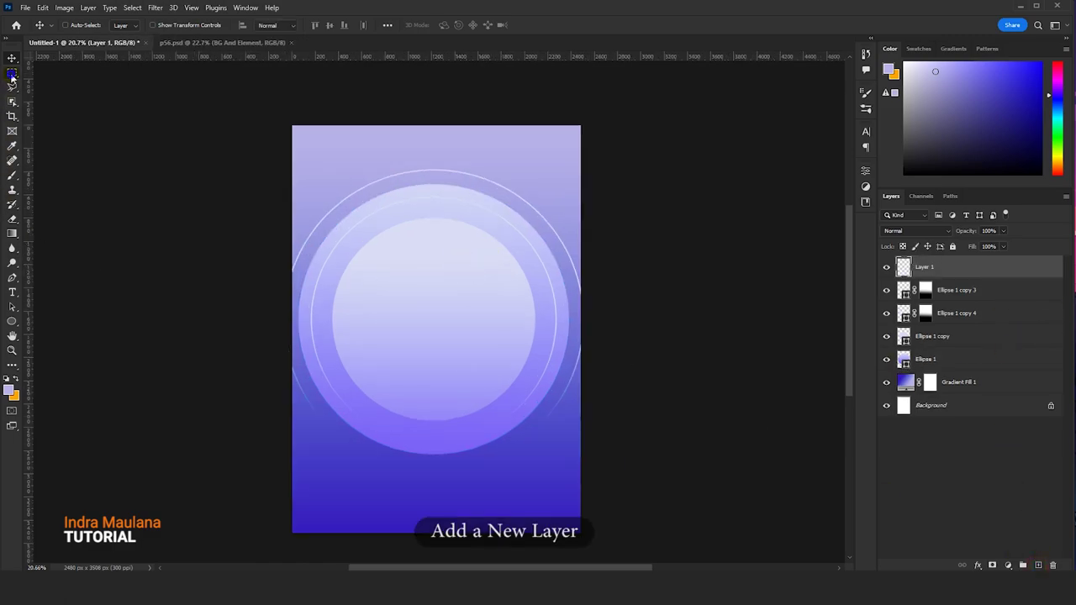
pyautogui.click(48, 84)
pyautogui.moveTo(420, 290); pyautogui.dragTo(480, 364)
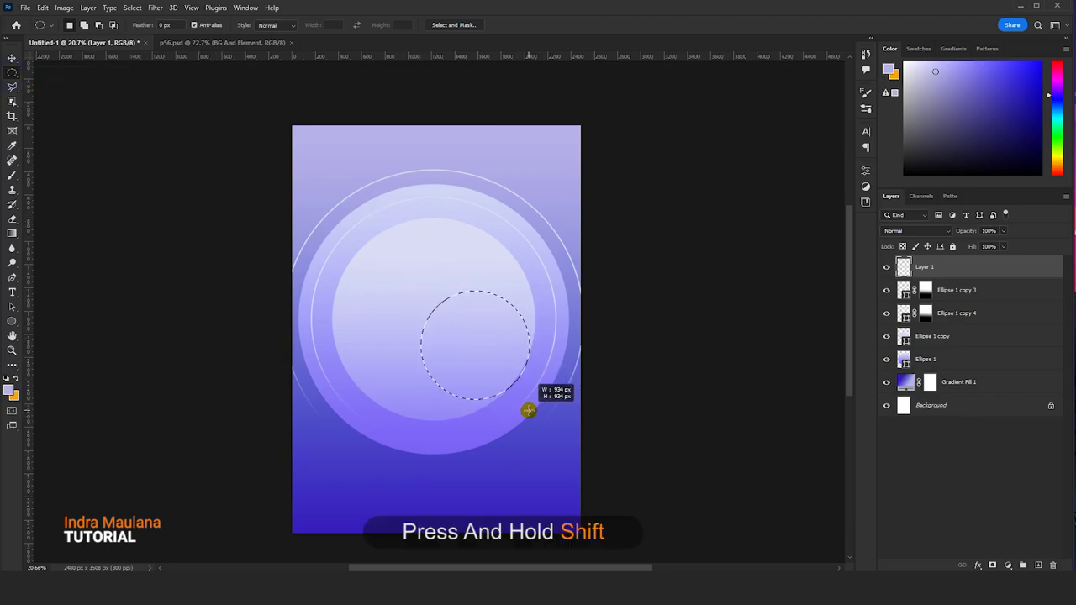
pyautogui.moveTo(480, 364); pyautogui.dragTo(513, 384)
# - Fill the circular selection with light grey #d7d7d7
pyautogui.scroll(1, 477, 322)
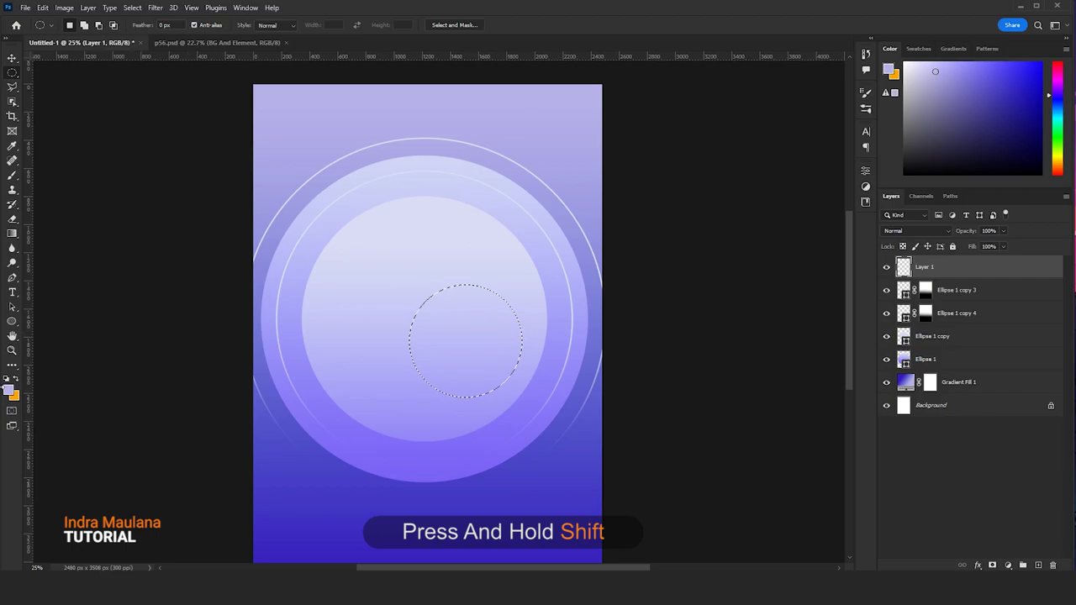
pyautogui.click(10, 388)
pyautogui.moveTo(715, 152); pyautogui.dragTo(691, 145)
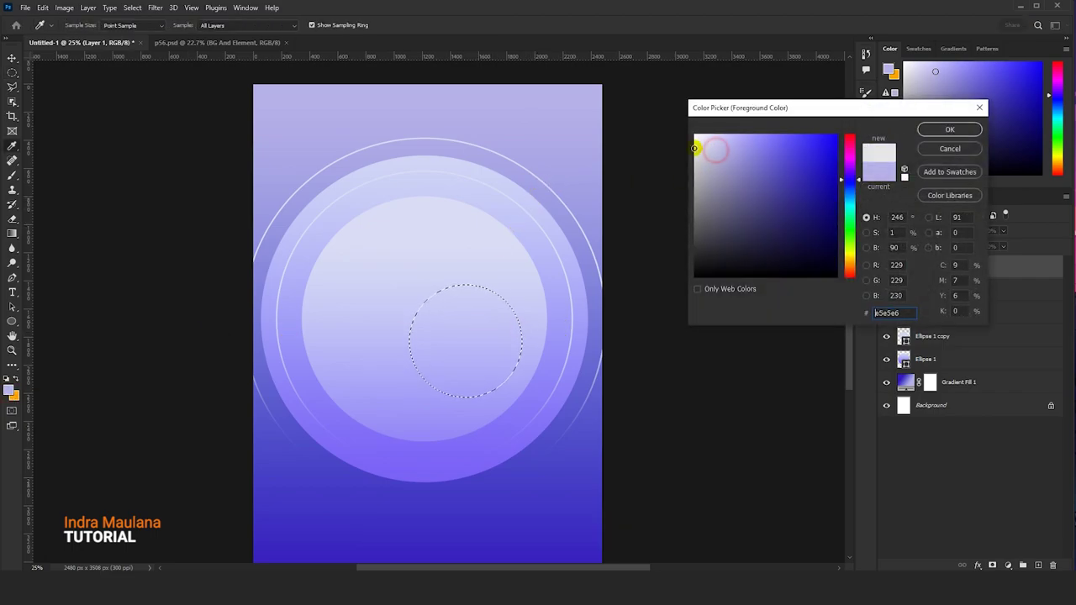
pyautogui.click(934, 131)
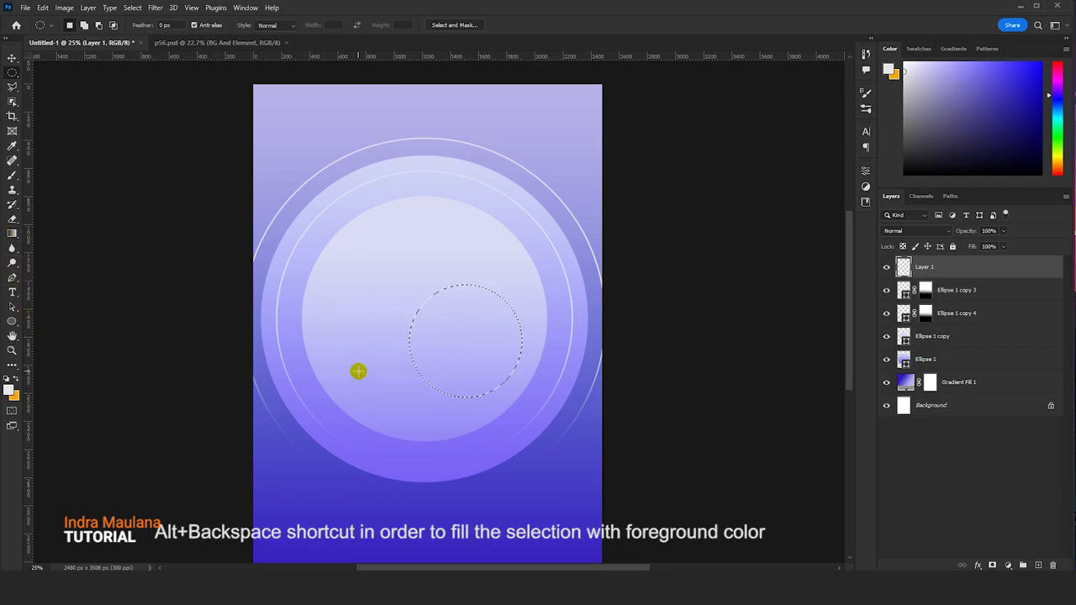
pyautogui.hotkey('alt', 'BackSpace')
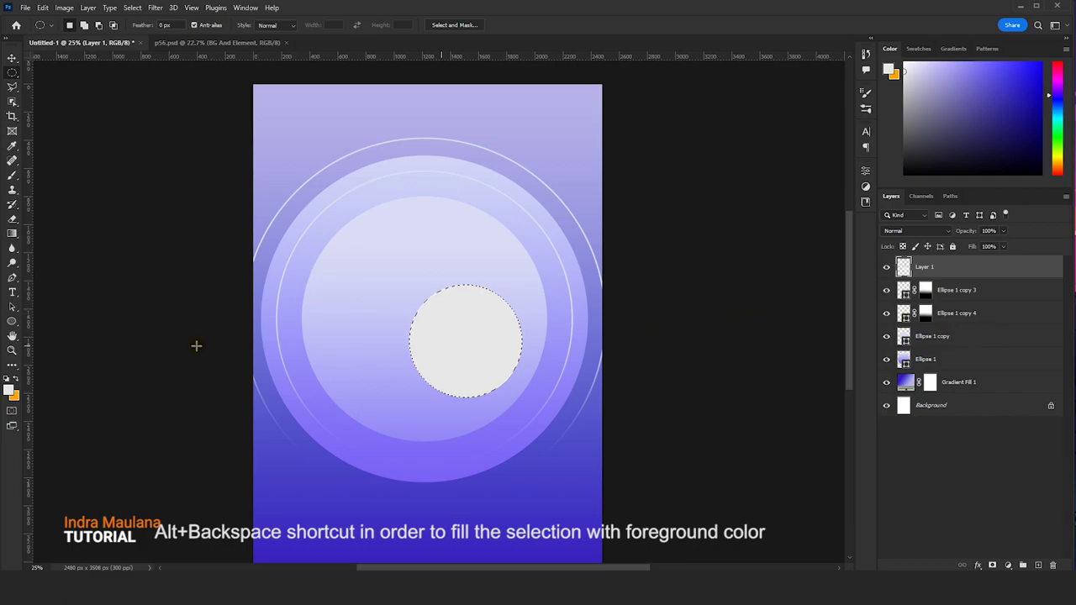
pyautogui.click(10, 392)
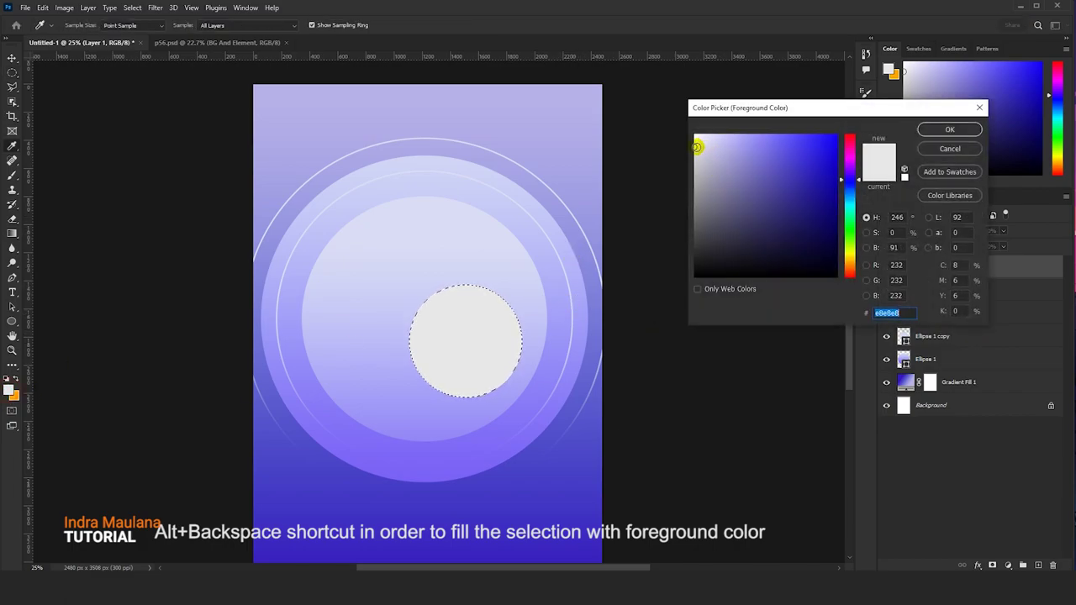
pyautogui.click(691, 154)
pyautogui.moveTo(691, 154); pyautogui.dragTo(694, 158)
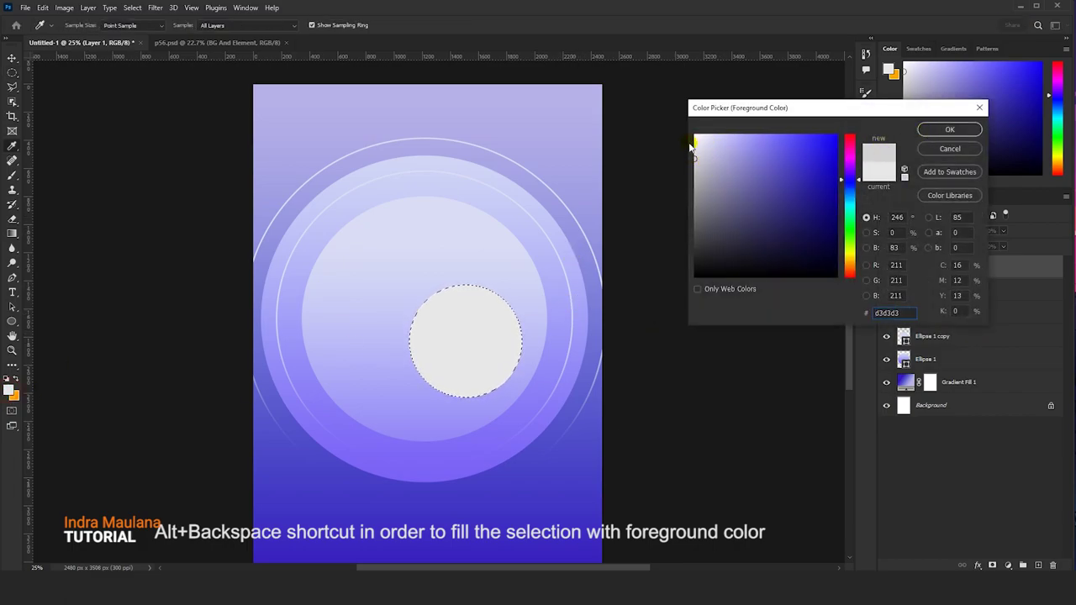
pyautogui.click(950, 129)
pyautogui.hotkey('alt', 'BackSpace')
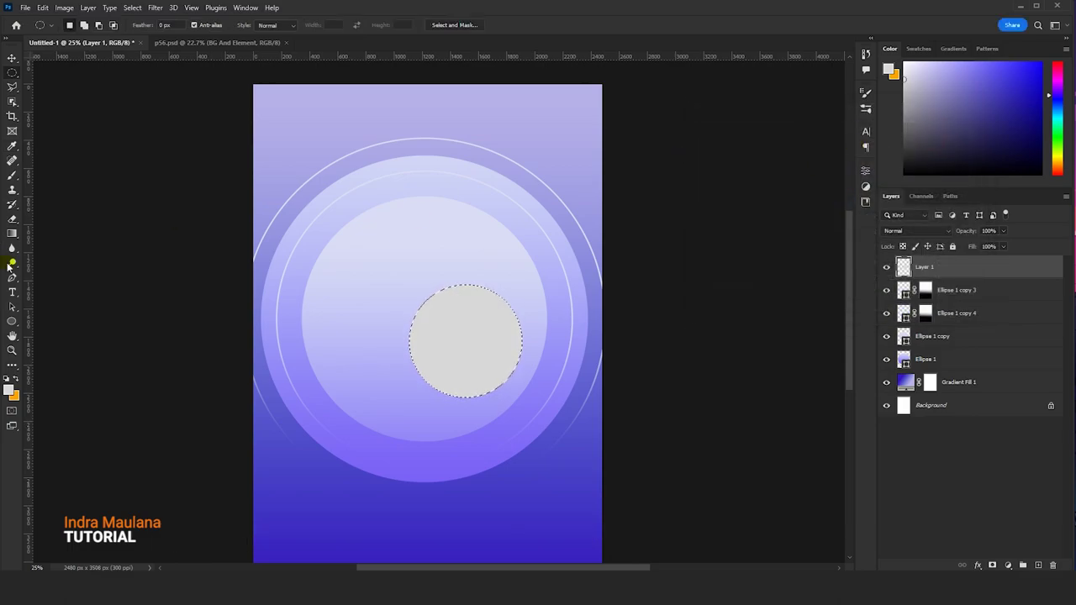
# - Paint soft white brush highlights on the grey circle's upper left
pyautogui.click(12, 176)
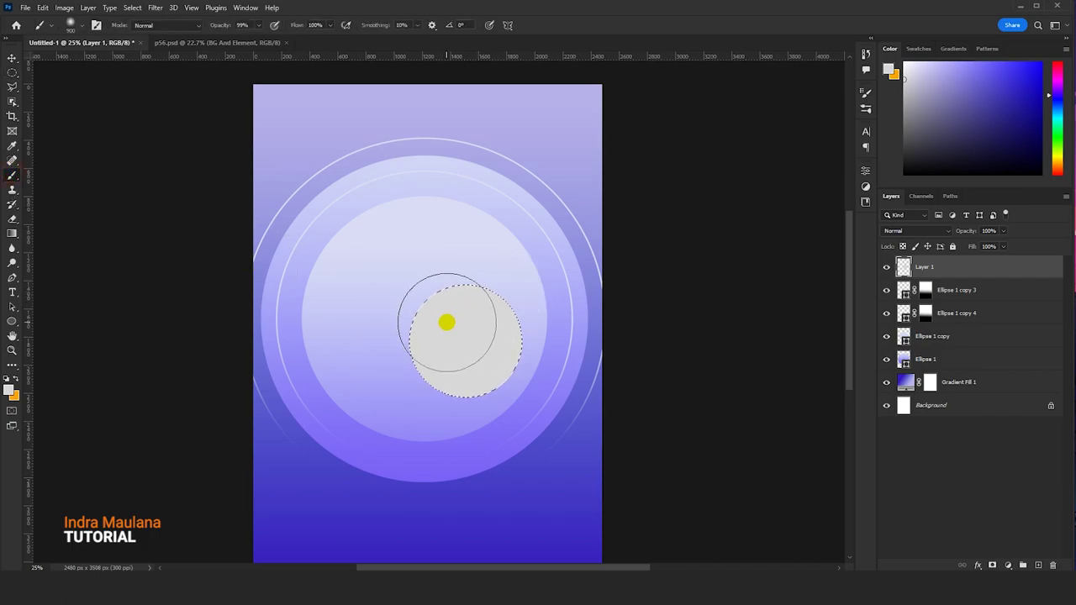
pyautogui.click(926, 73)
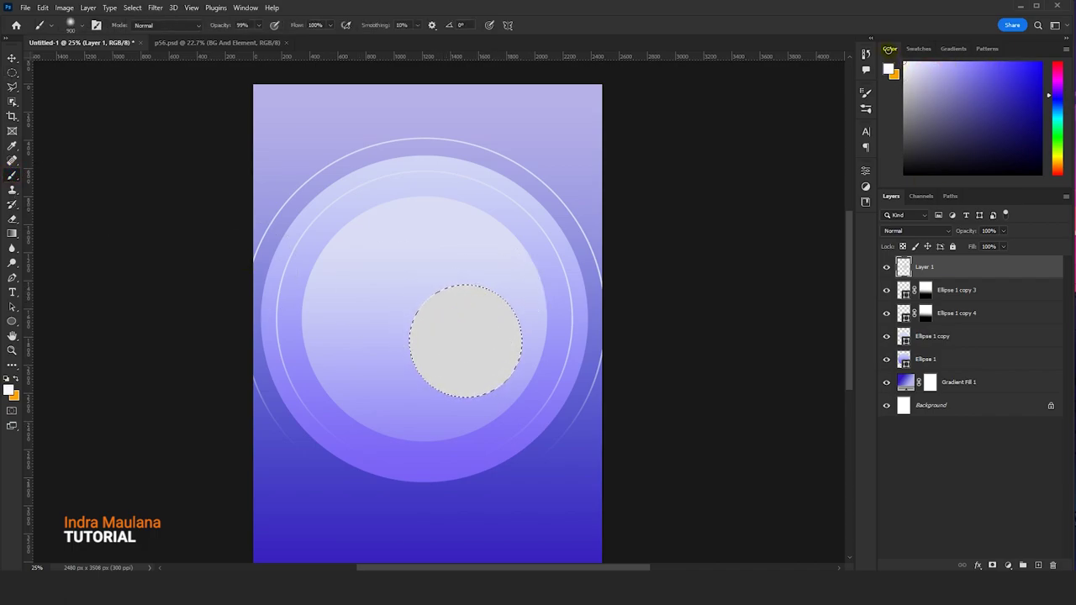
pyautogui.click(435, 312)
pyautogui.click(436, 316)
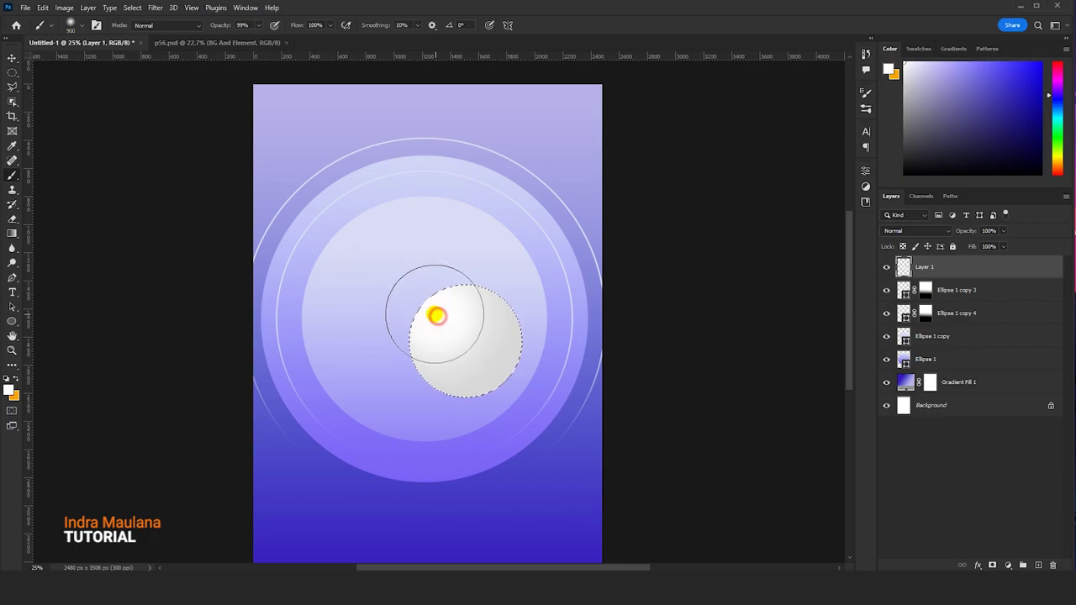
pyautogui.click(438, 314)
pyautogui.click(439, 314)
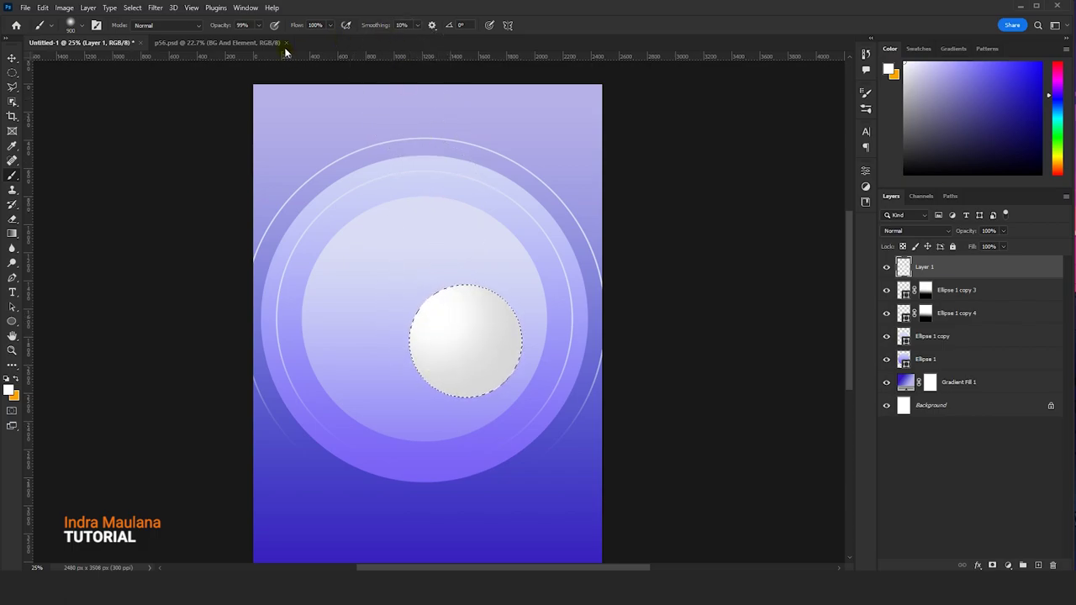
# - Add gentler highlights at 64% brush opacity, then with a 400 px brush
pyautogui.click(258, 25)
pyautogui.moveTo(256, 41); pyautogui.dragTo(240, 41)
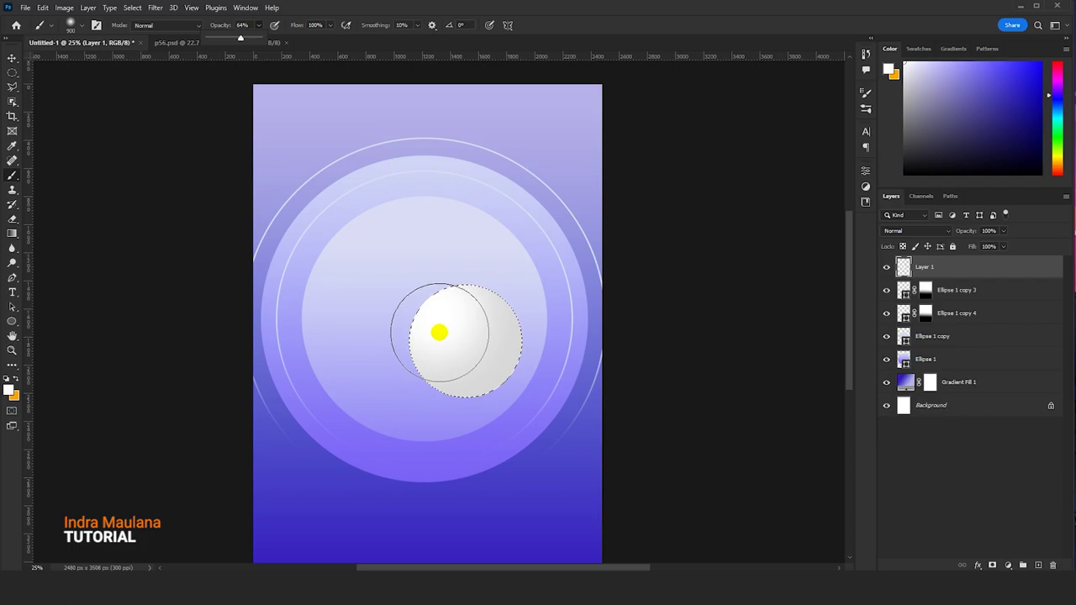
pyautogui.click(456, 334)
pyautogui.click(428, 293)
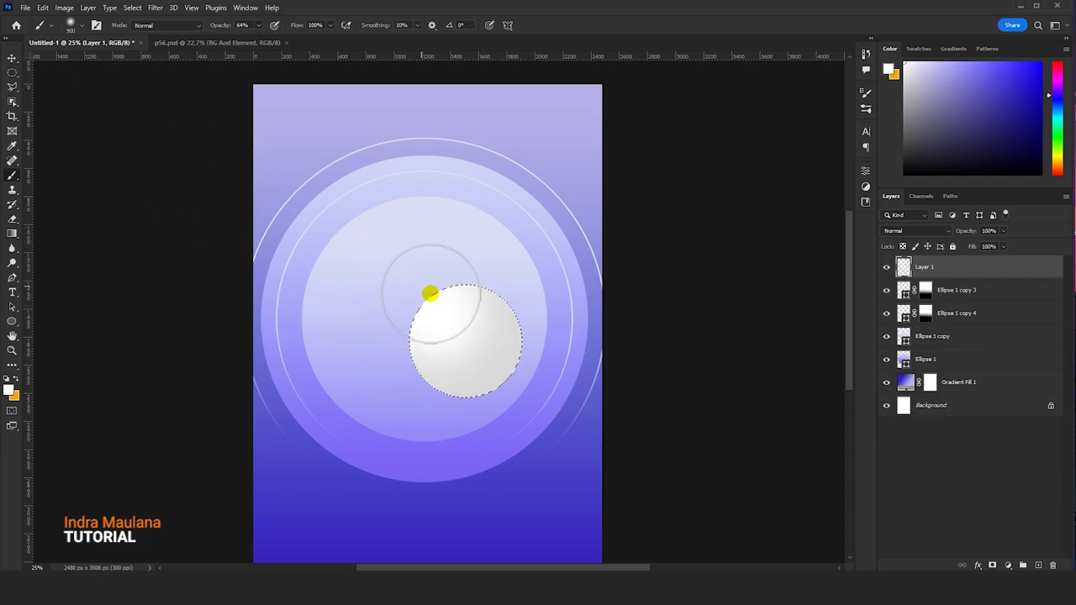
pyautogui.click(514, 362)
pyautogui.press('[')
pyautogui.press('[')
pyautogui.press('[')
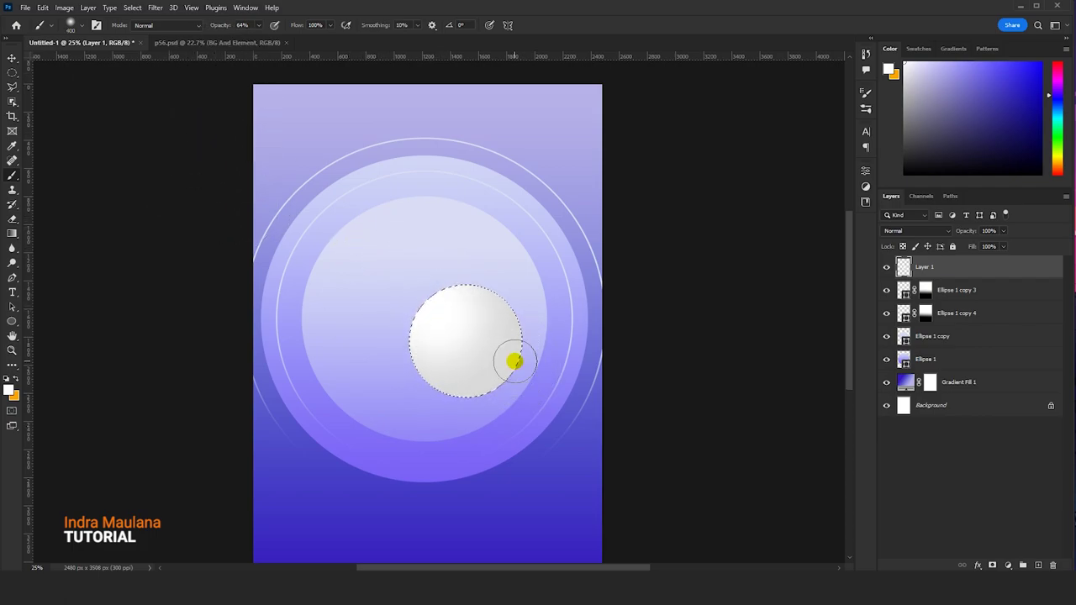
pyautogui.click(432, 313)
pyautogui.click(439, 318)
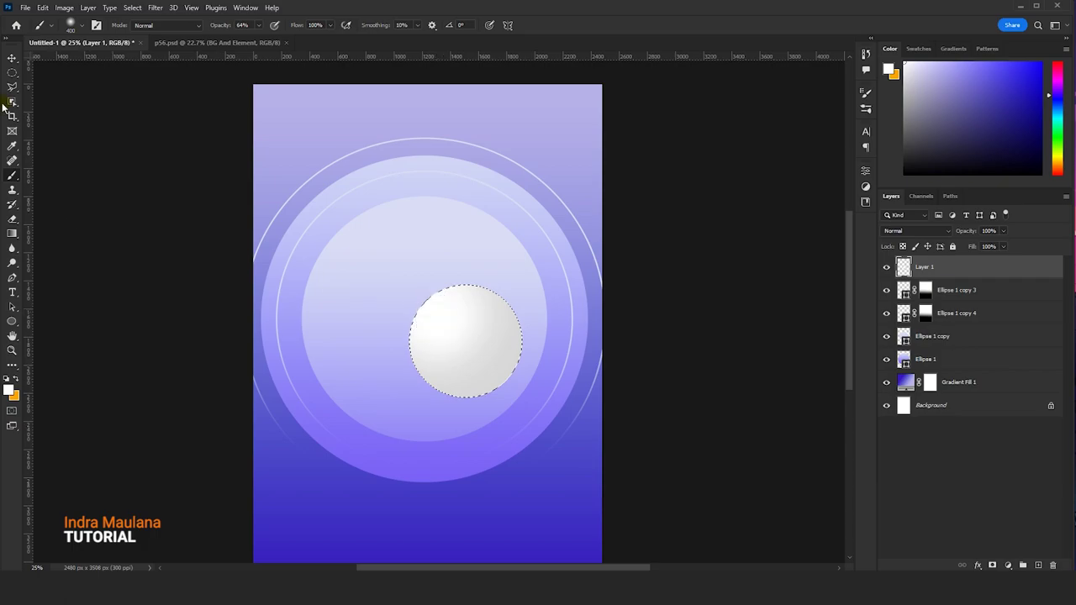
# - Deselect the circular selection
pyautogui.click(12, 59)
pyautogui.click(132, 7)
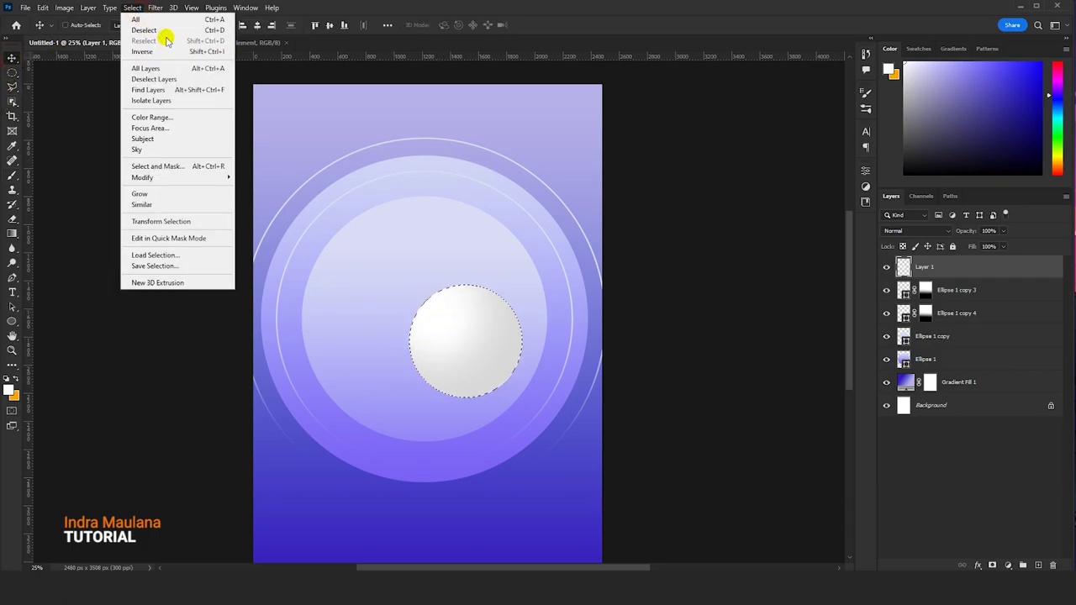
pyautogui.click(177, 31)
# - Move the sphere up in the disc and add a drop shadow offset down-right, larger and lighter
pyautogui.scroll(-1, 257, 176)
pyautogui.moveTo(445, 312); pyautogui.dragTo(426, 269)
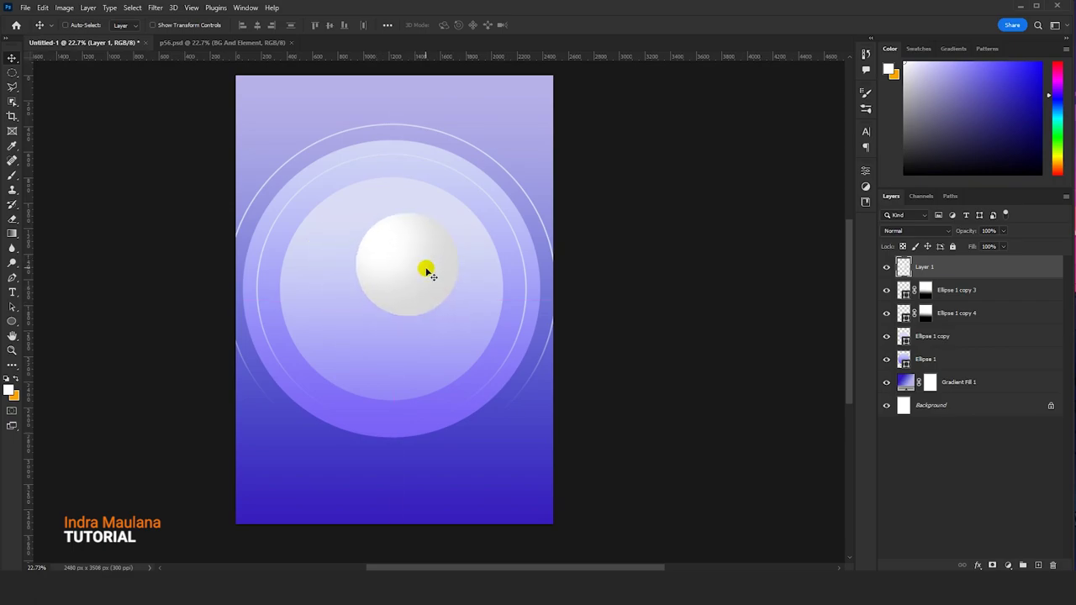
pyautogui.scroll(2, 427, 270)
pyautogui.click(986, 565)
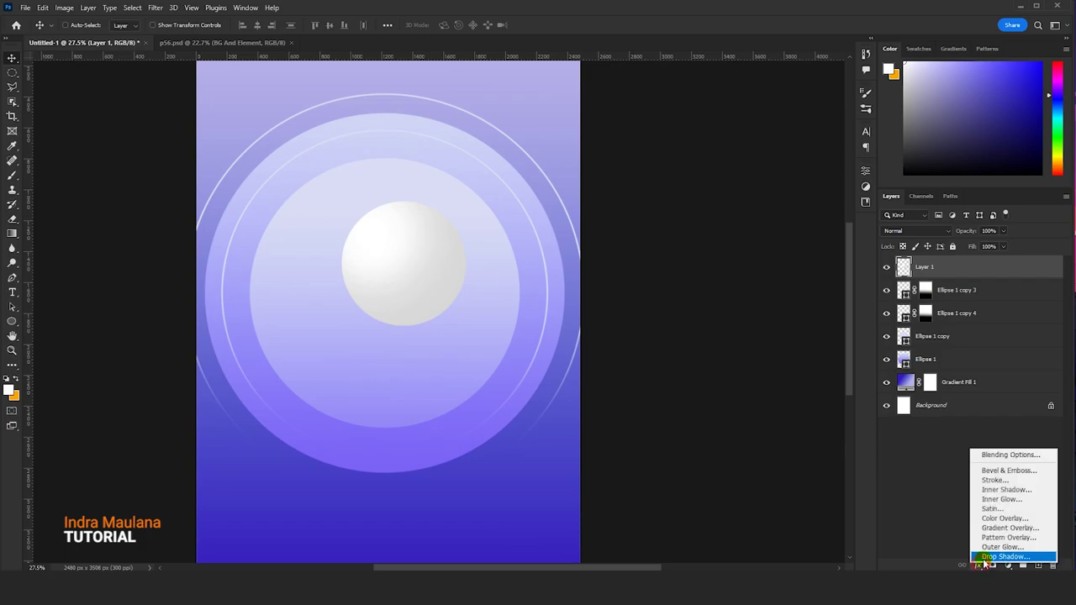
pyautogui.click(1000, 546)
pyautogui.moveTo(470, 315)
pyautogui.mouseDown()
pyautogui.moveTo(432, 300)
pyautogui.moveTo(440, 308)
pyautogui.mouseUp()
pyautogui.moveTo(754, 178); pyautogui.dragTo(805, 179)
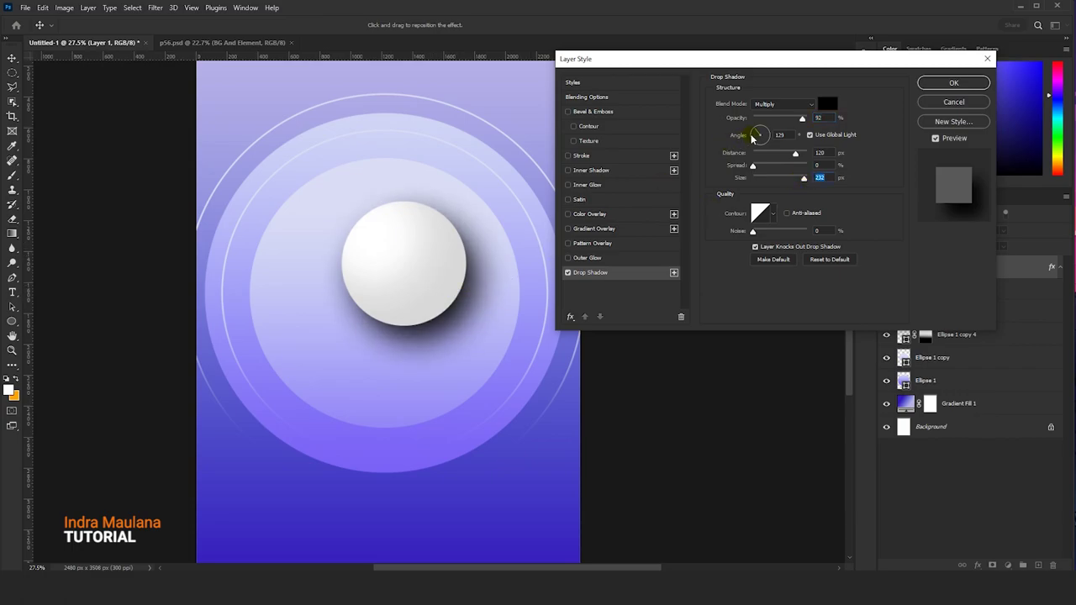
pyautogui.moveTo(803, 119); pyautogui.dragTo(776, 122)
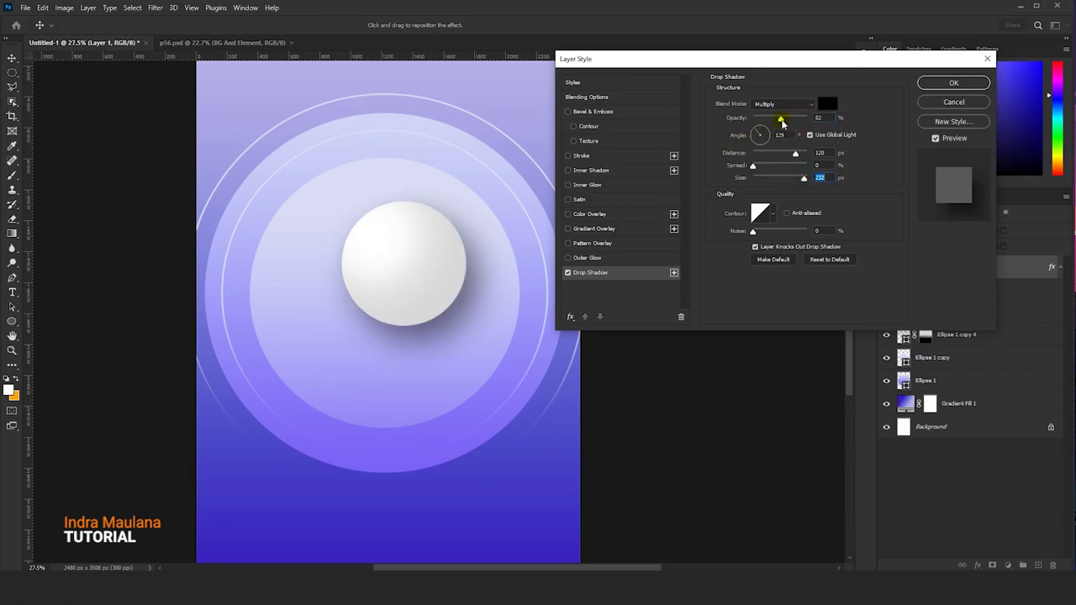
# - Make the drop shadow dark blue at 50% opacity and 250 px, and apply it
pyautogui.click(827, 103)
pyautogui.click(530, 533)
pyautogui.moveTo(805, 161); pyautogui.dragTo(814, 179)
pyautogui.click(942, 133)
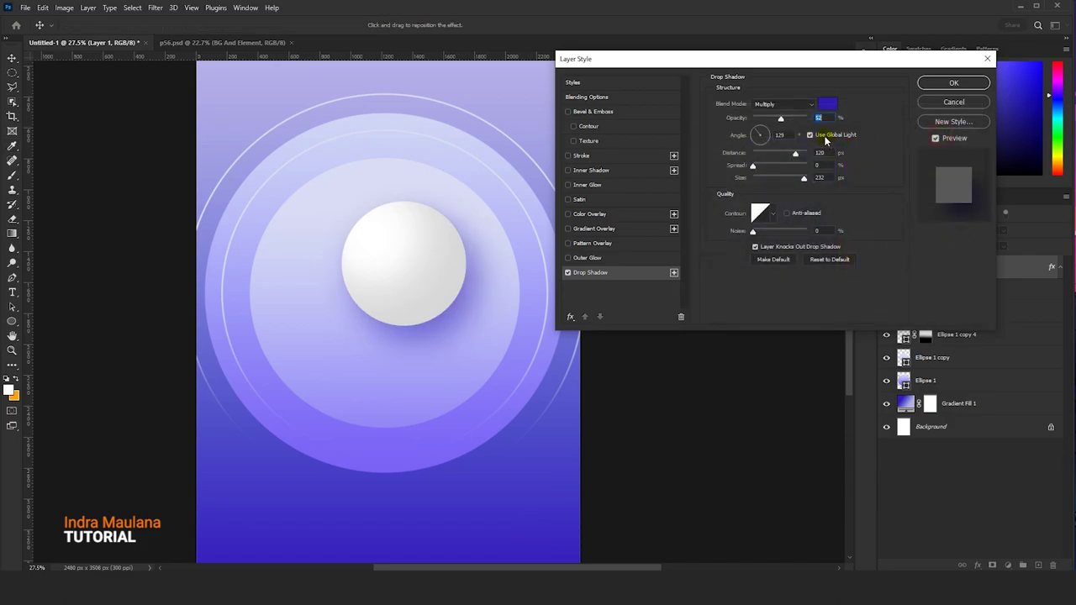
pyautogui.moveTo(781, 120); pyautogui.dragTo(781, 119)
pyautogui.moveTo(450, 333); pyautogui.dragTo(489, 305)
pyautogui.click(935, 83)
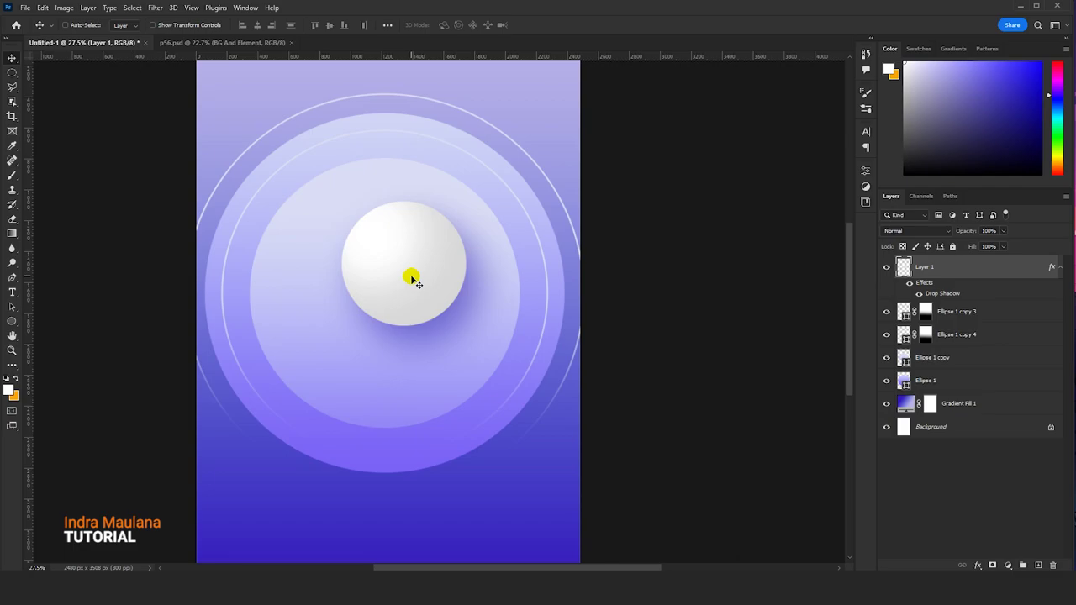
# - Move the sphere to the flyer's top-left corner and duplicate it beside it along the top
pyautogui.scroll(-2, 412, 280)
pyautogui.moveTo(409, 283)
pyautogui.mouseDown()
pyautogui.moveTo(359, 216)
pyautogui.moveTo(350, 115)
pyautogui.mouseUp()
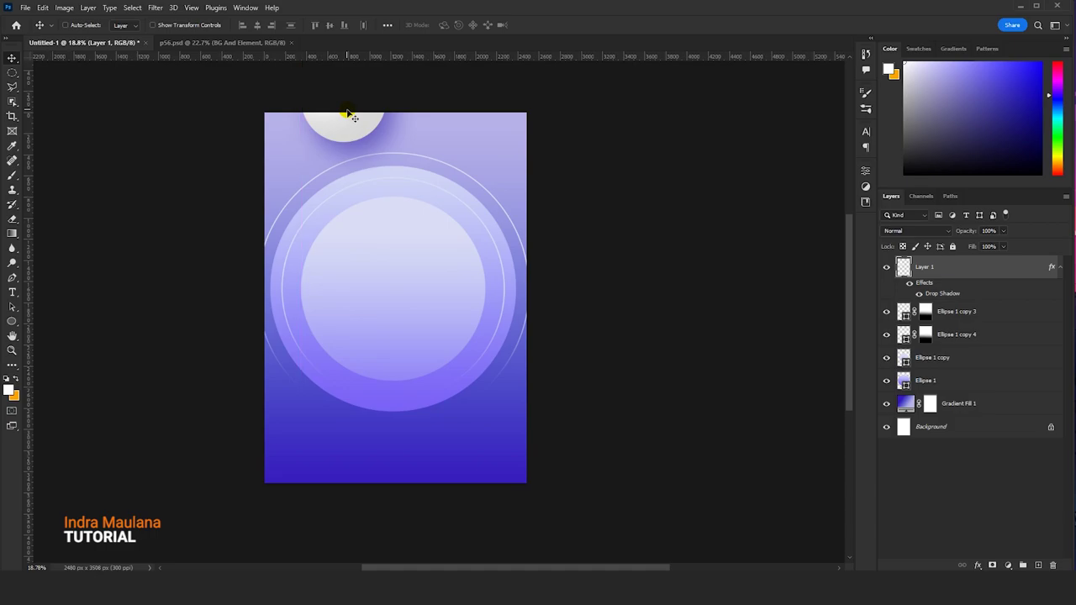
pyautogui.moveTo(351, 115); pyautogui.dragTo(311, 124)
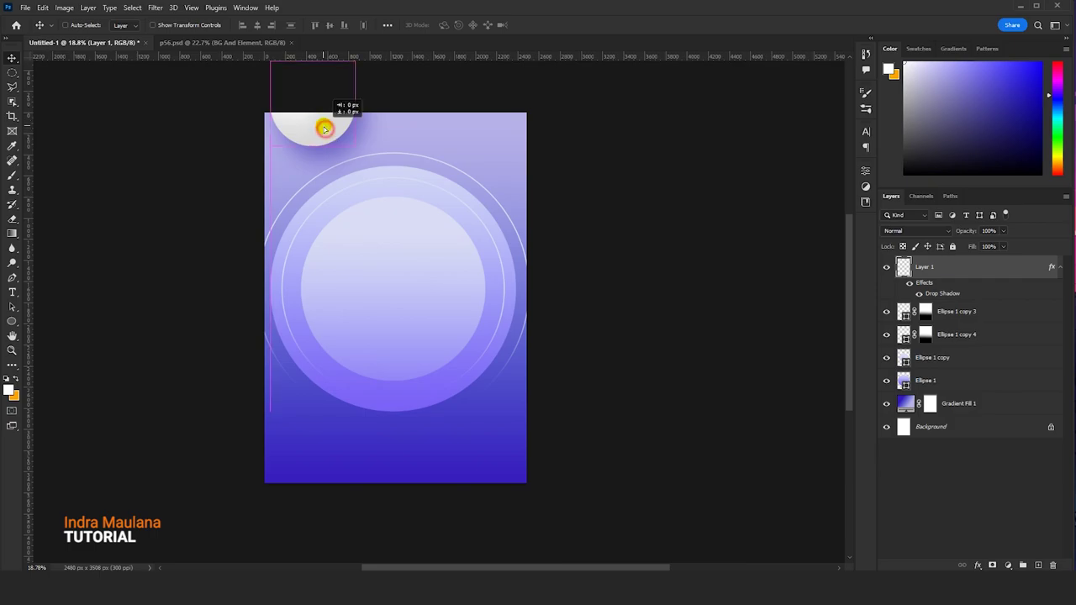
pyautogui.moveTo(311, 124); pyautogui.dragTo(383, 127)
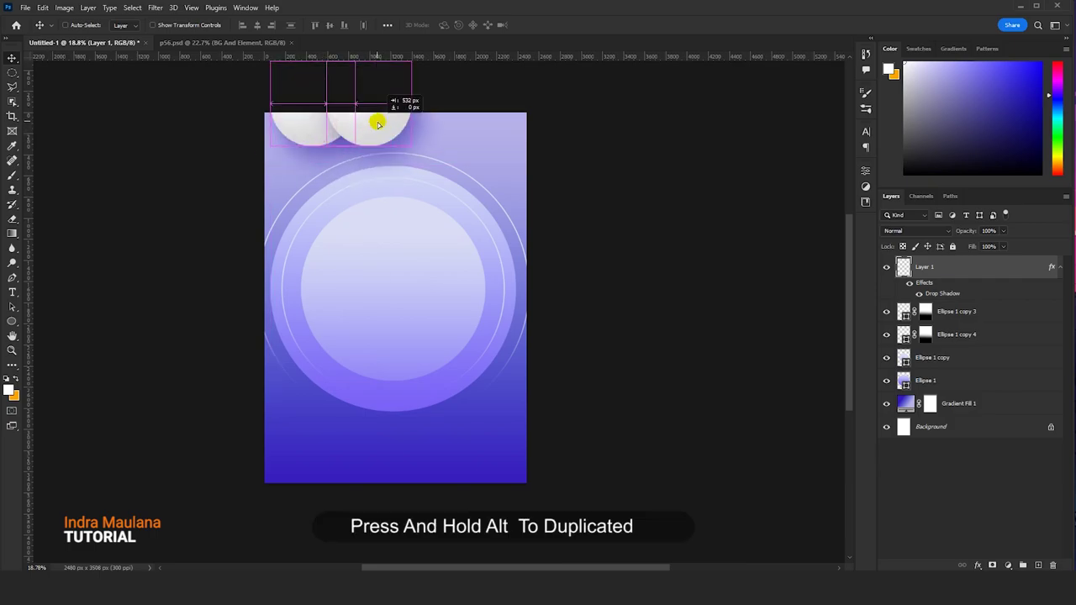
# - Shrink the left sphere, Layer 1, to about 78%
pyautogui.click(956, 312)
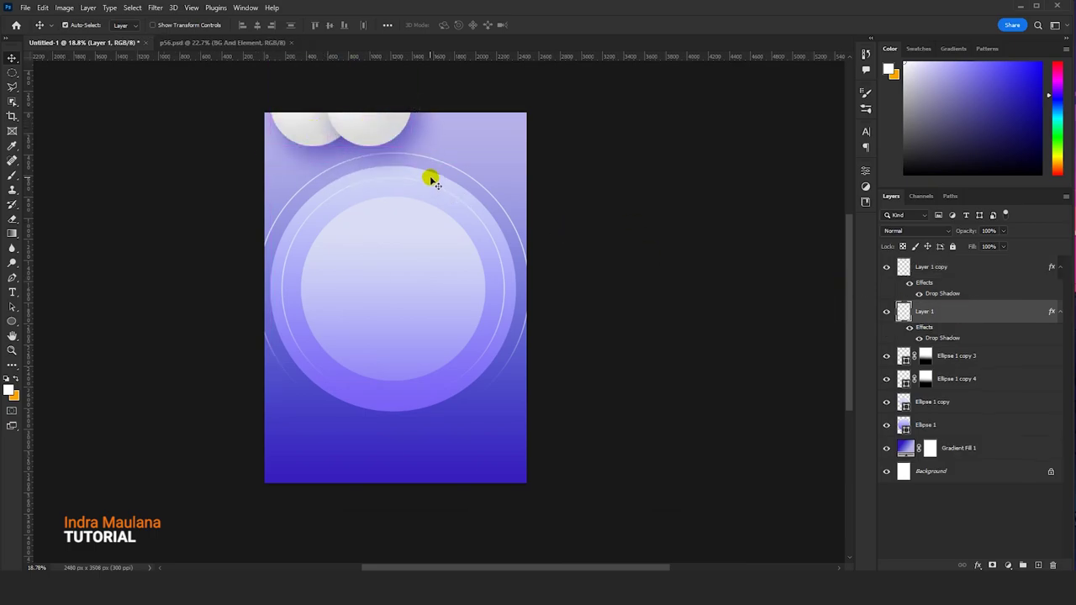
pyautogui.hotkey('ctrl', 't')
pyautogui.moveTo(355, 145); pyautogui.dragTo(336, 136)
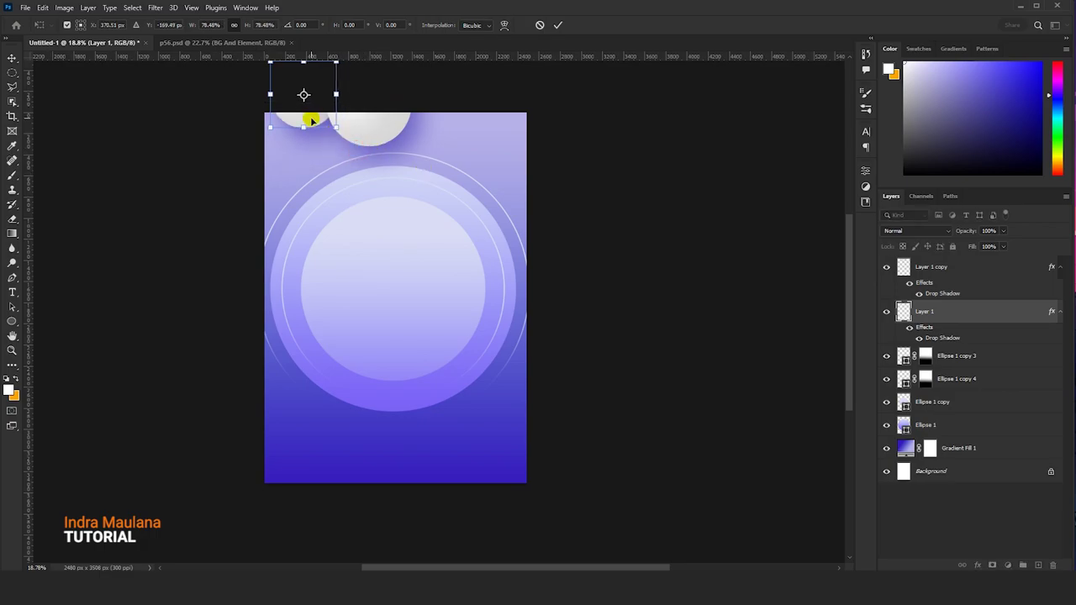
pyautogui.press('Return')
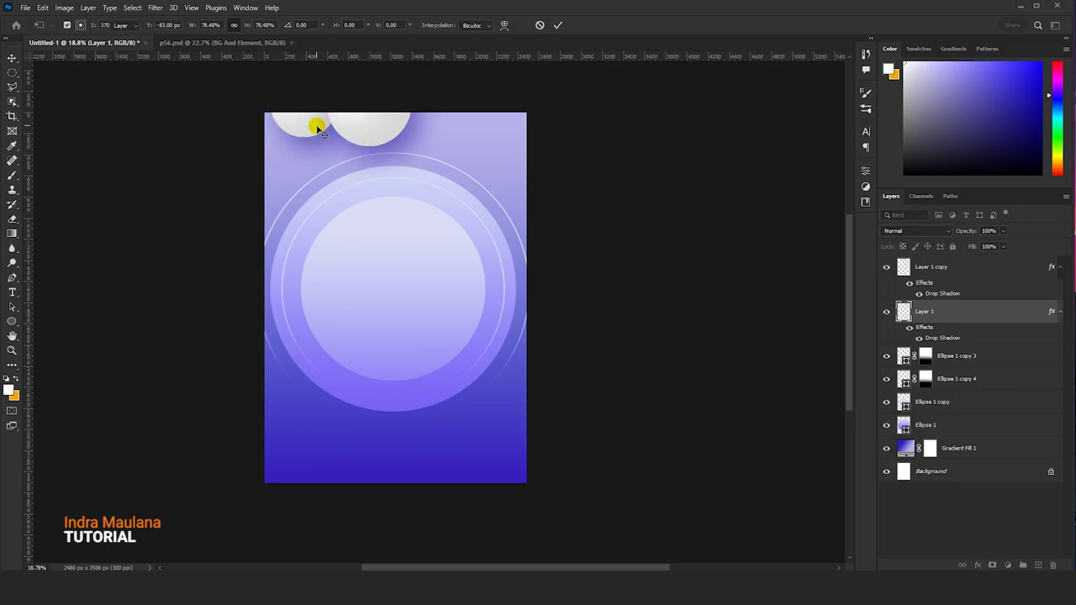
# - Add sphere copies at the left edge and upper right, making the upper-right one smaller
pyautogui.moveTo(298, 124)
pyautogui.mouseDown()
pyautogui.moveTo(265, 299)
pyautogui.moveTo(275, 281)
pyautogui.mouseUp()
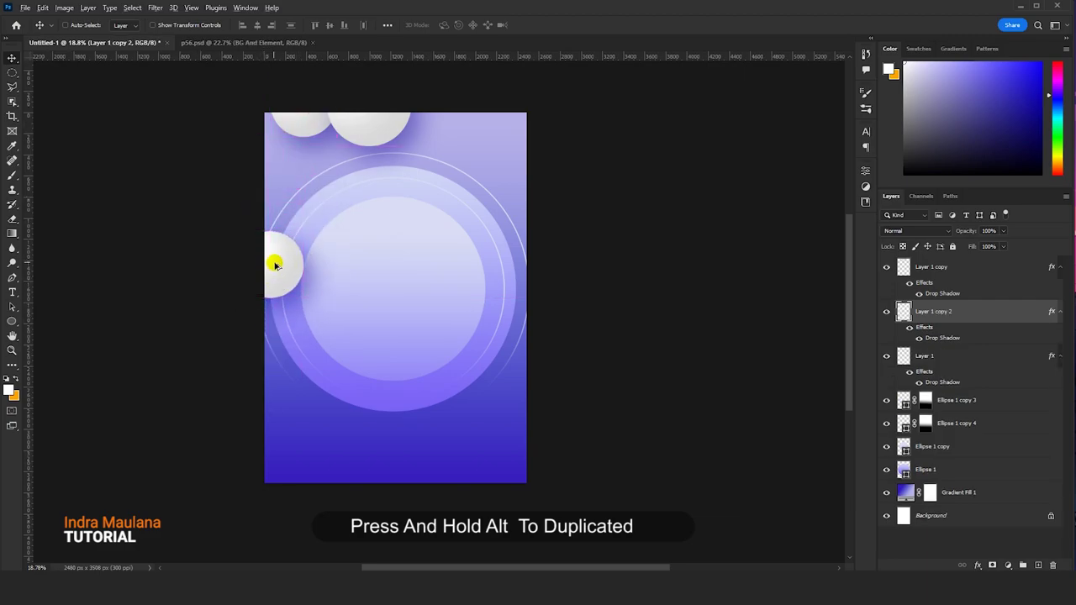
pyautogui.moveTo(282, 267)
pyautogui.mouseDown()
pyautogui.moveTo(481, 217)
pyautogui.moveTo(483, 187)
pyautogui.moveTo(544, 162)
pyautogui.moveTo(497, 157)
pyautogui.moveTo(504, 152)
pyautogui.moveTo(523, 307)
pyautogui.mouseUp()
pyautogui.hotkey('ctrl', 't')
pyautogui.press('Return')
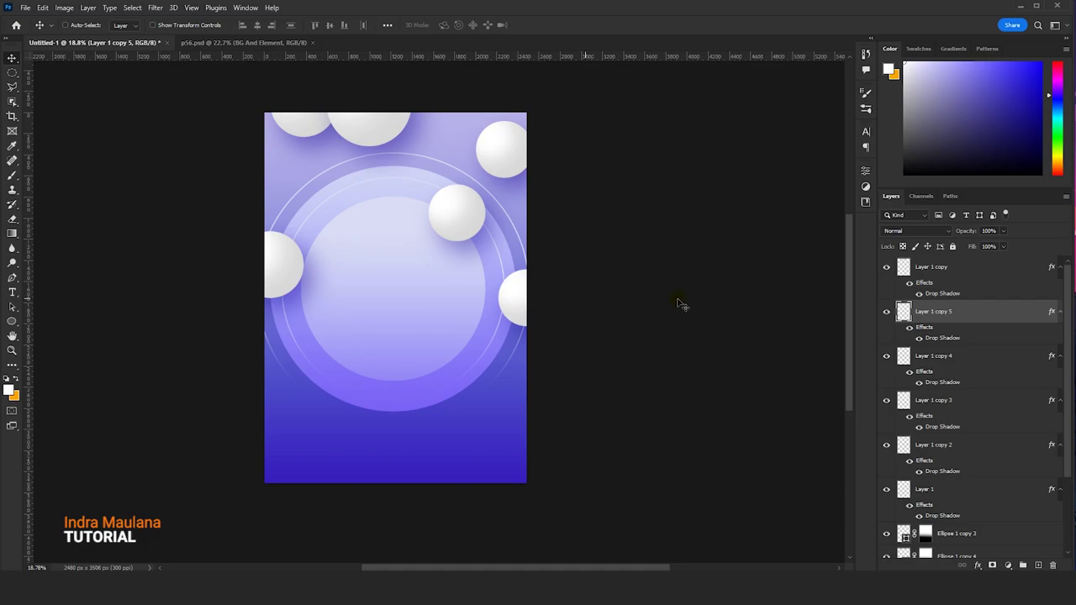
# - Hide Layer 1 copy and merge Layer 1 through copy 5 into one layer
pyautogui.click(889, 268)
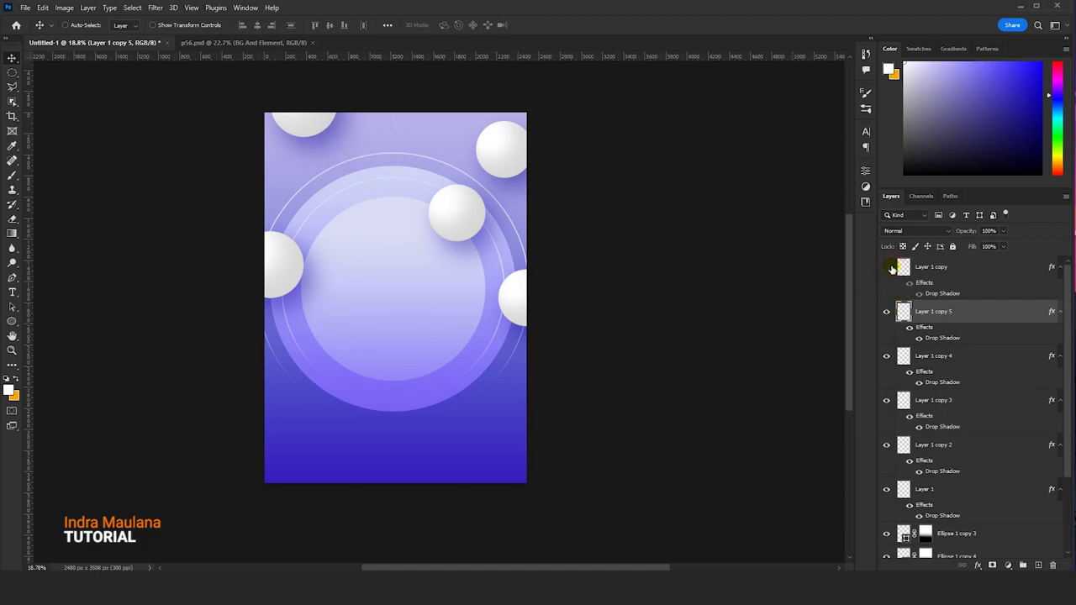
pyautogui.keyDown('shift'); pyautogui.click(943, 387); pyautogui.keyUp('shift')
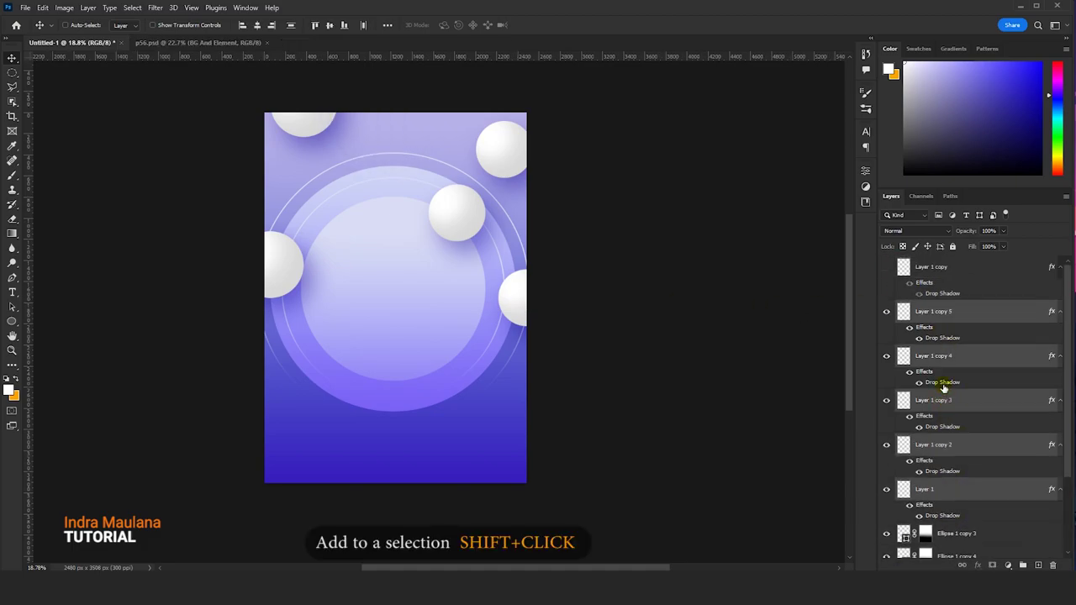
pyautogui.click(155, 9)
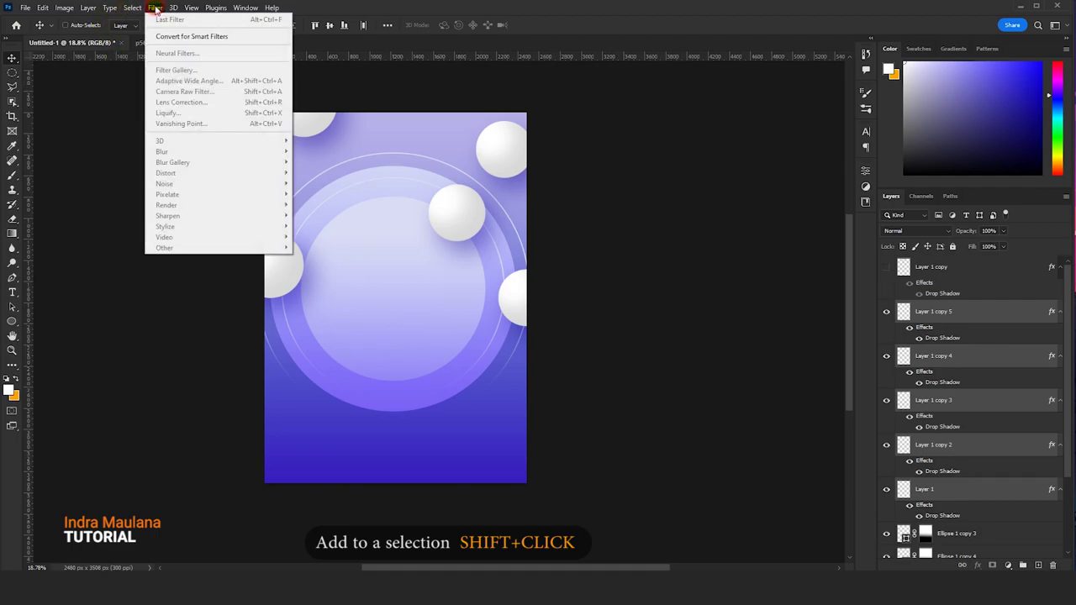
pyautogui.click(156, 9)
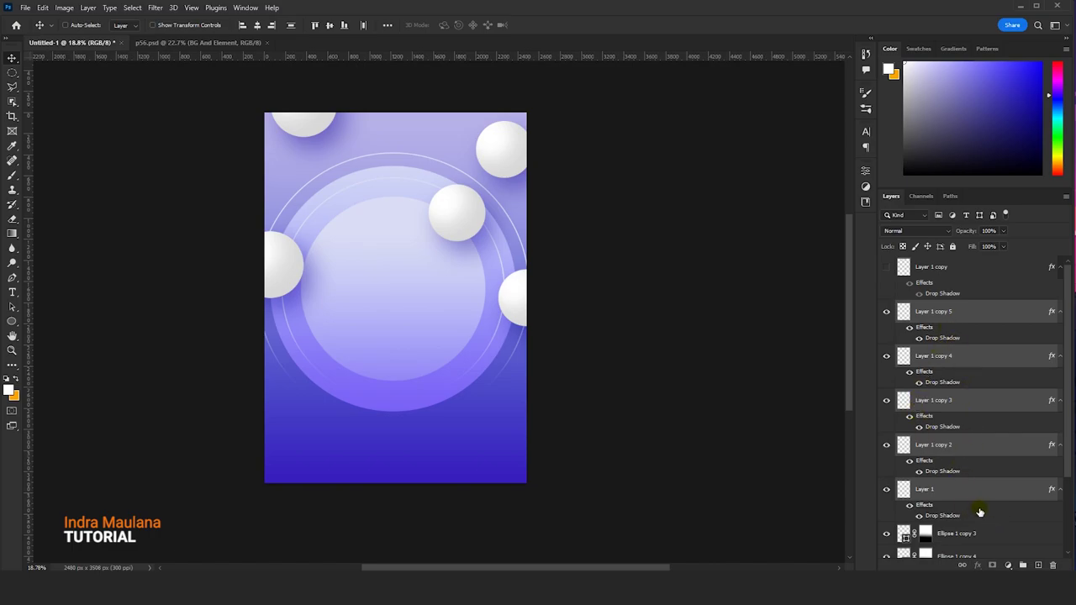
pyautogui.rightClick(960, 315)
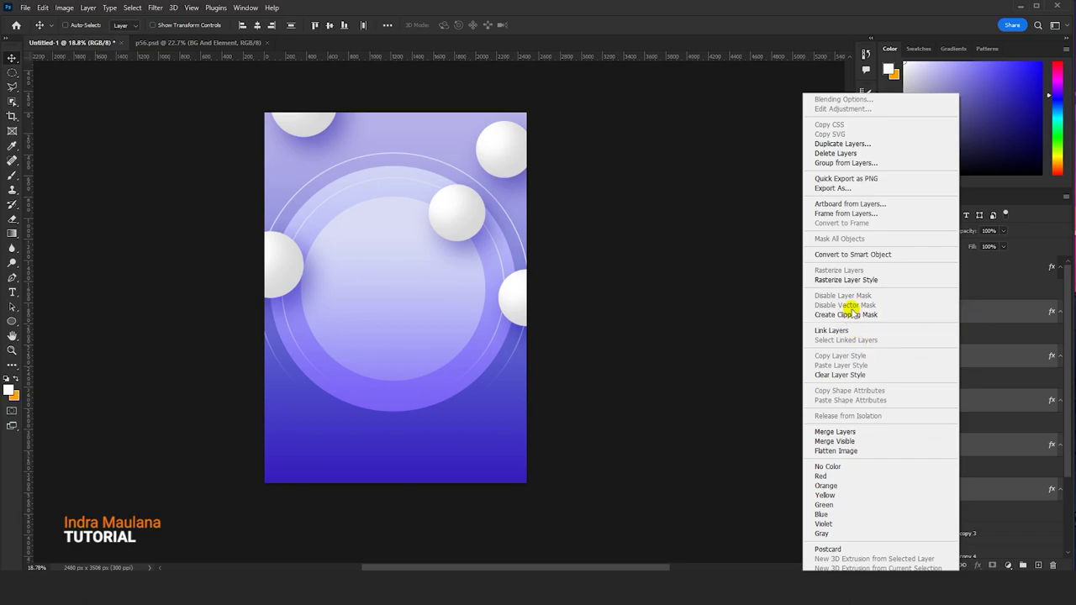
pyautogui.click(834, 433)
# - Apply a 20.8 px Gaussian Blur to the merged spheres and show Layer 1 copy again
pyautogui.click(155, 7)
pyautogui.moveTo(215, 151)
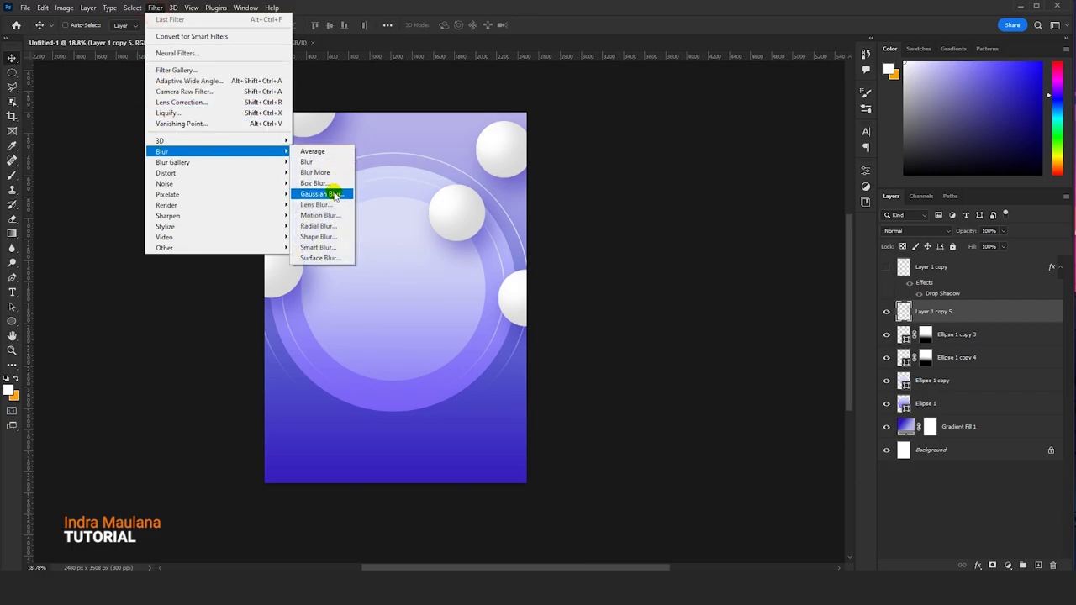
pyautogui.click(332, 193)
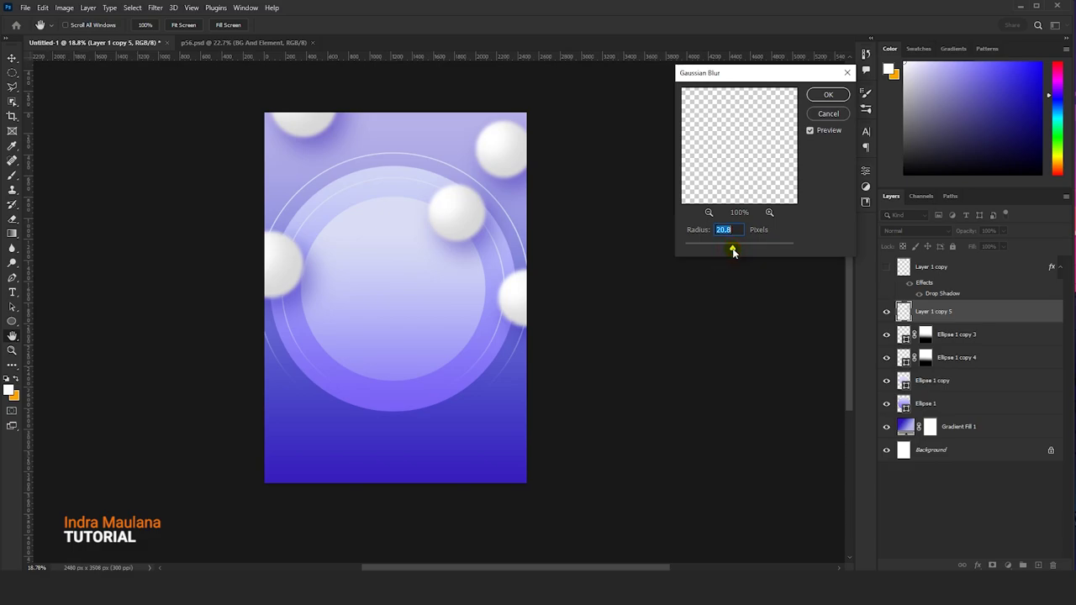
pyautogui.click(845, 96)
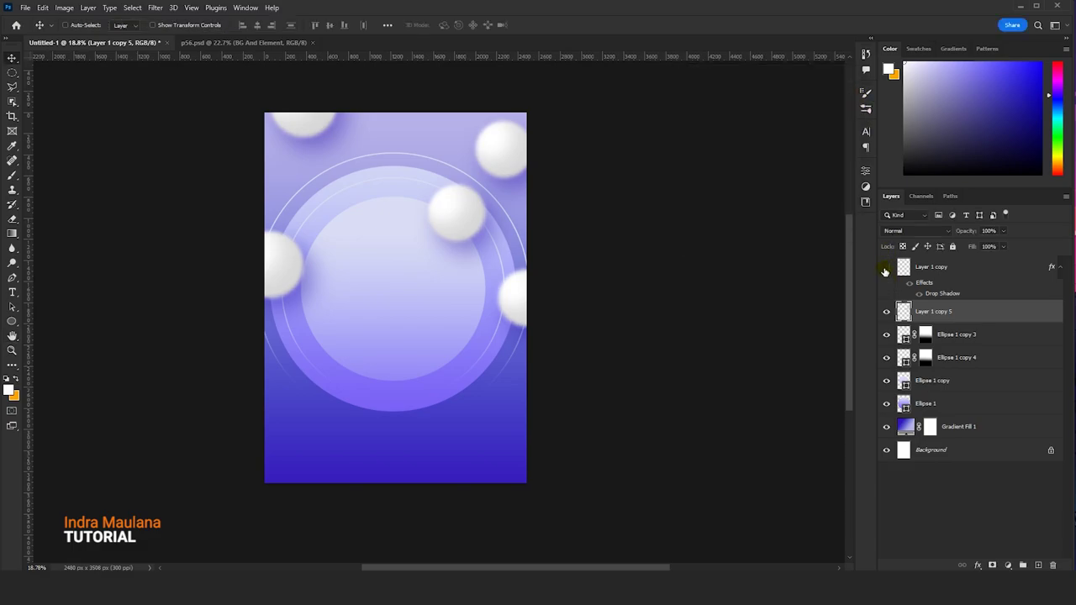
pyautogui.click(886, 267)
# - Duplicate the sharp sphere up and right, scaling copies to about 64% and 85.5%
pyautogui.click(933, 266)
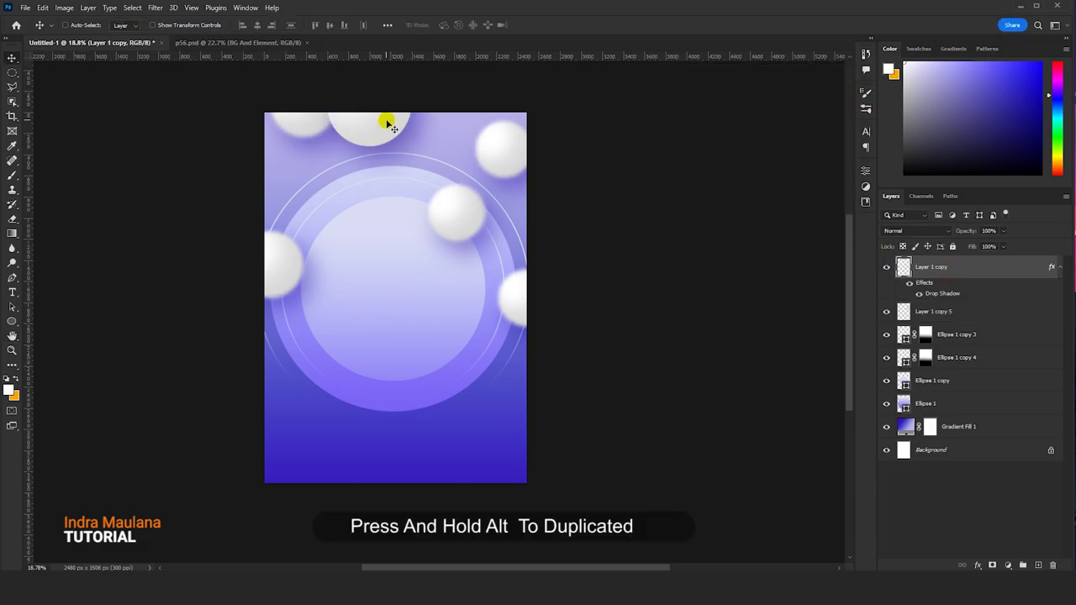
pyautogui.moveTo(385, 125)
pyautogui.mouseDown()
pyautogui.moveTo(505, 120)
pyautogui.moveTo(496, 107)
pyautogui.moveTo(480, 187)
pyautogui.moveTo(504, 198)
pyautogui.mouseUp()
pyautogui.hotkey('ctrl', 't')
pyautogui.click(558, 24)
pyautogui.hotkey('ctrl', 't')
pyautogui.press('Return')
# - Add enlarged sphere copies at the lower left, top left (about 179%) and right edge
pyautogui.moveTo(488, 163)
pyautogui.mouseDown()
pyautogui.moveTo(293, 402)
pyautogui.moveTo(322, 367)
pyautogui.moveTo(311, 248)
pyautogui.moveTo(335, 225)
pyautogui.moveTo(312, 262)
pyautogui.moveTo(267, 161)
pyautogui.moveTo(512, 290)
pyautogui.mouseUp()
pyautogui.hotkey('ctrl', 't')
pyautogui.press('Return')
pyautogui.hotkey('ctrl', 't')
pyautogui.press('Return')
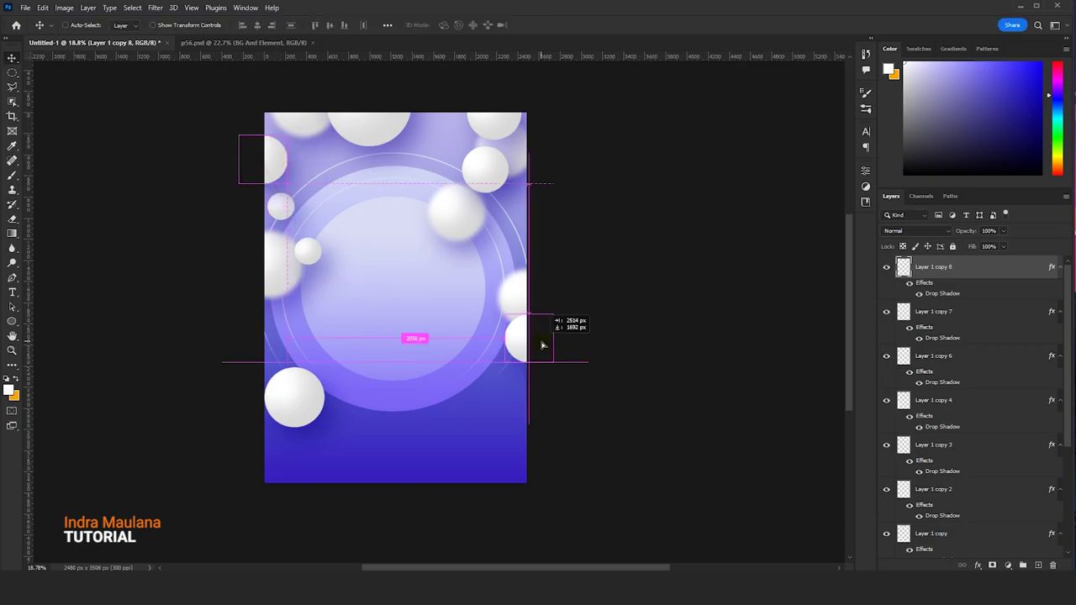
pyautogui.hotkey('ctrl', 't')
pyautogui.moveTo(504, 361); pyautogui.dragTo(479, 397)
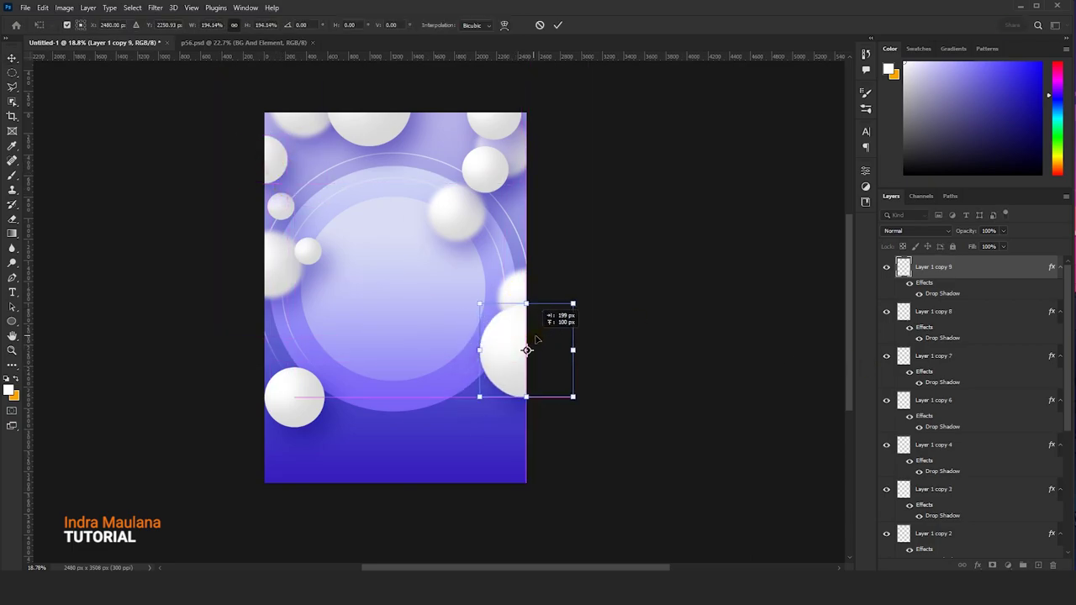
pyautogui.press('Return')
# - Add a small sphere at the bottom, a larger one near the centre, and another smaller copy
pyautogui.keyDown('alt'); pyautogui.moveTo(525, 352); pyautogui.dragTo(353, 456); pyautogui.keyUp('alt')
pyautogui.hotkey('ctrl', 't')
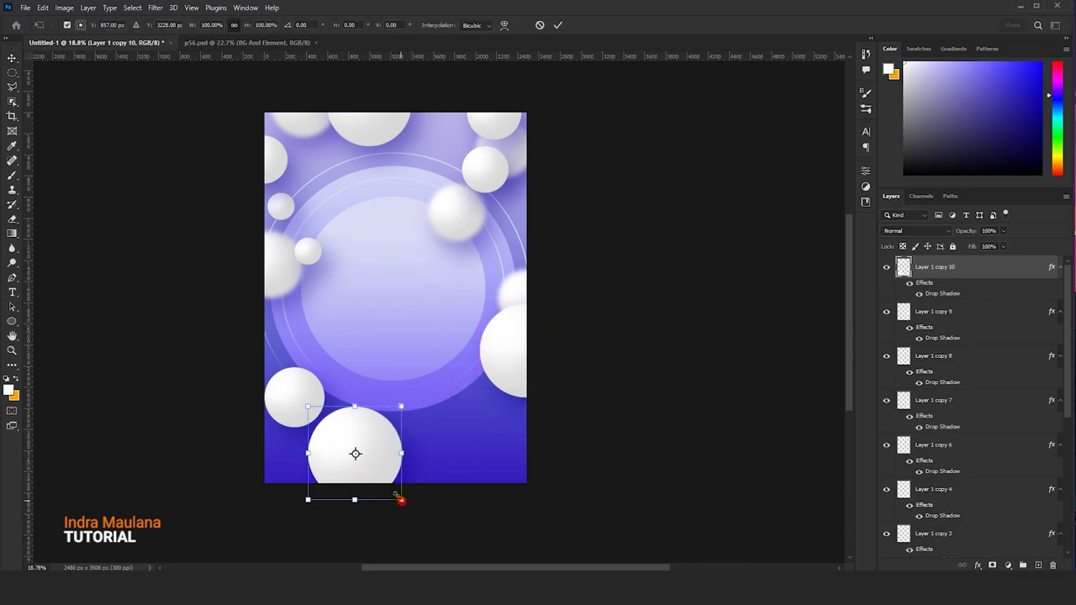
pyautogui.moveTo(400, 499)
pyautogui.mouseDown()
pyautogui.moveTo(336, 433)
pyautogui.moveTo(313, 457)
pyautogui.moveTo(436, 303)
pyautogui.moveTo(457, 341)
pyautogui.moveTo(497, 265)
pyautogui.moveTo(360, 185)
pyautogui.moveTo(356, 202)
pyautogui.moveTo(407, 137)
pyautogui.mouseUp()
pyautogui.press('Return')
pyautogui.hotkey('ctrl', 't')
pyautogui.press('Return')
pyautogui.hotkey('ctrl', 't')
pyautogui.press('Return')
# - Select all the sharp sphere layers down to Layer 1 copy
pyautogui.scroll(-3, 1000, 286)
pyautogui.scroll(-5, 977, 315)
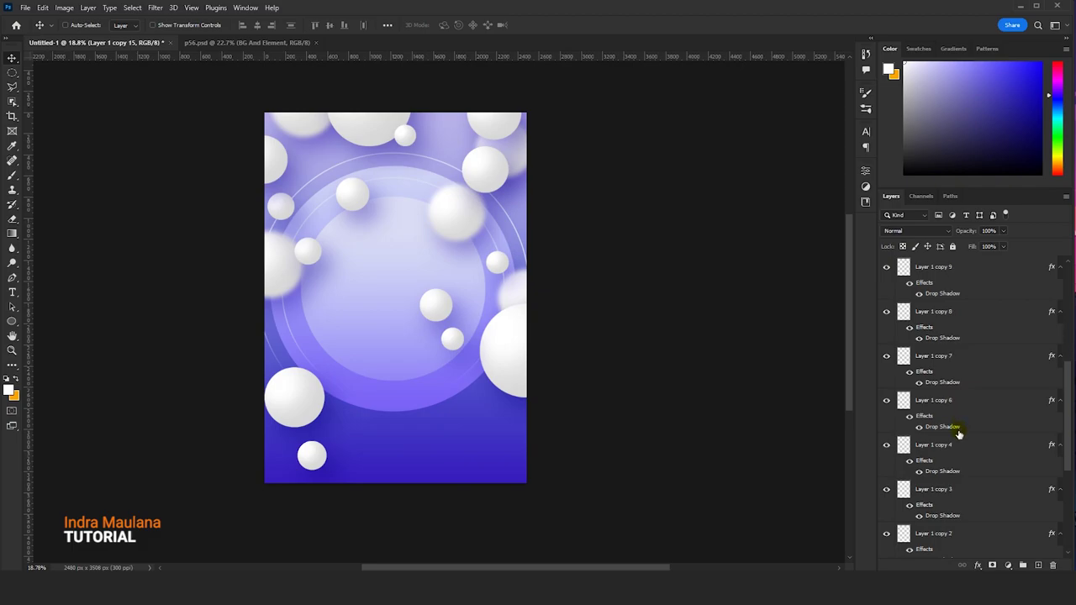
pyautogui.scroll(-5, 961, 432)
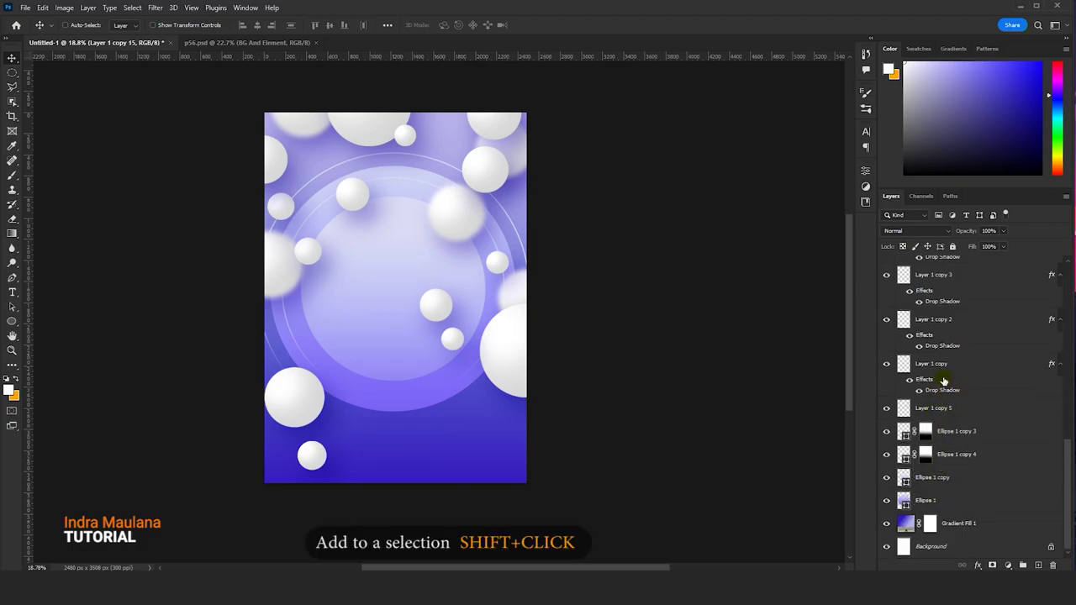
pyautogui.keyDown('shift'); pyautogui.click(943, 380); pyautogui.keyUp('shift')
pyautogui.scroll(5, 941, 369)
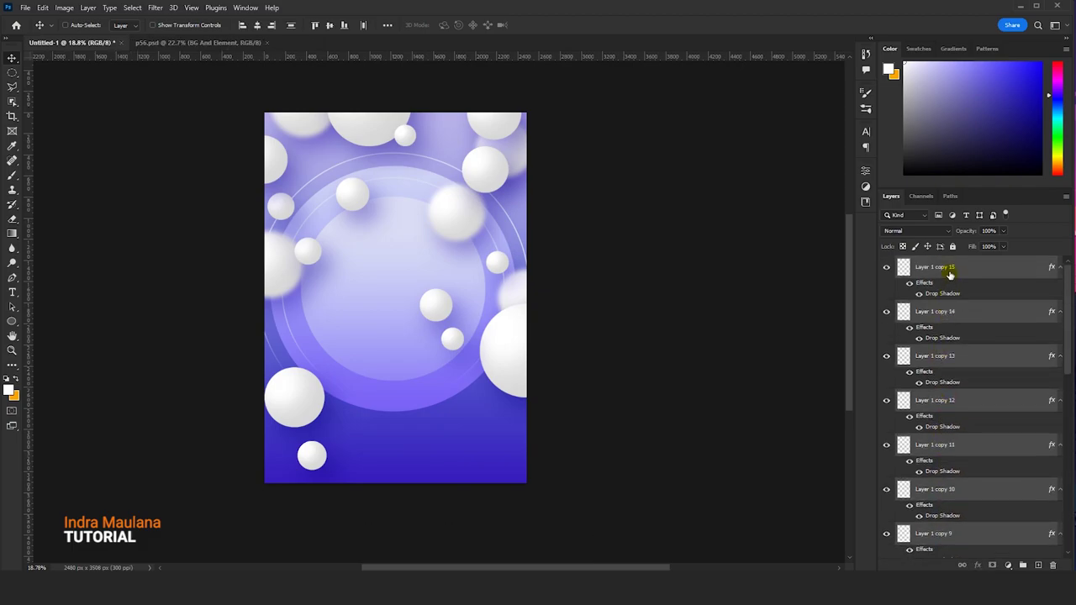
# - Group the sphere layers as Group 1 and duplicate Layer 1 copy 15 above the group
pyautogui.hotkey('ctrl', 'g')
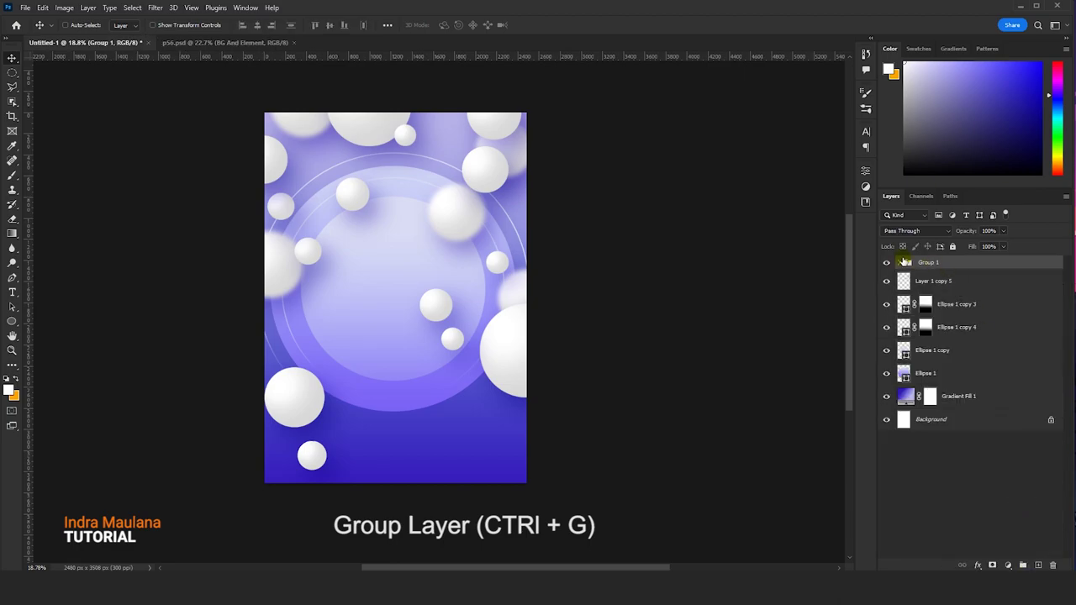
pyautogui.click(897, 262)
pyautogui.click(949, 280)
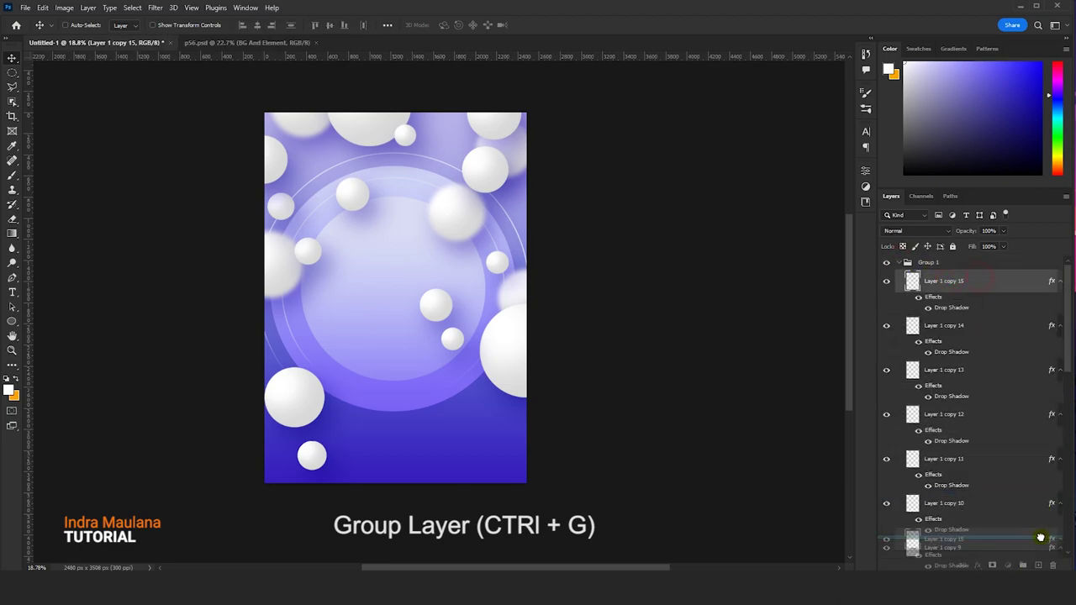
pyautogui.moveTo(1050, 281); pyautogui.dragTo(1038, 565)
pyautogui.moveTo(939, 280)
pyautogui.mouseDown()
pyautogui.moveTo(943, 251)
pyautogui.moveTo(932, 263)
pyautogui.mouseUp()
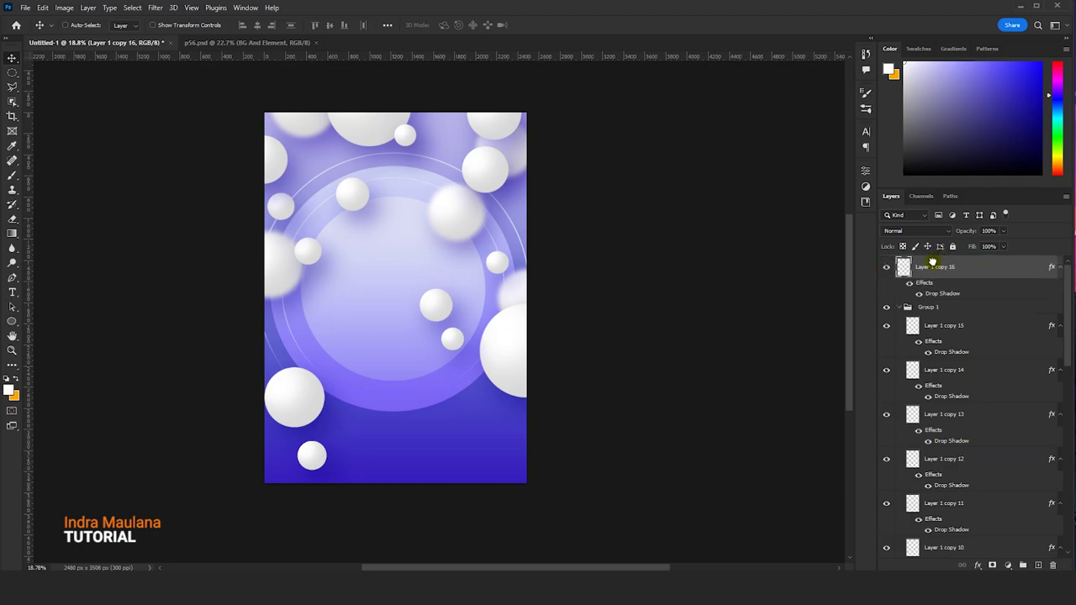
# - Collapse and hide Group 1, then select Layer 1 copy 16
pyautogui.click(898, 307)
pyautogui.click(896, 309)
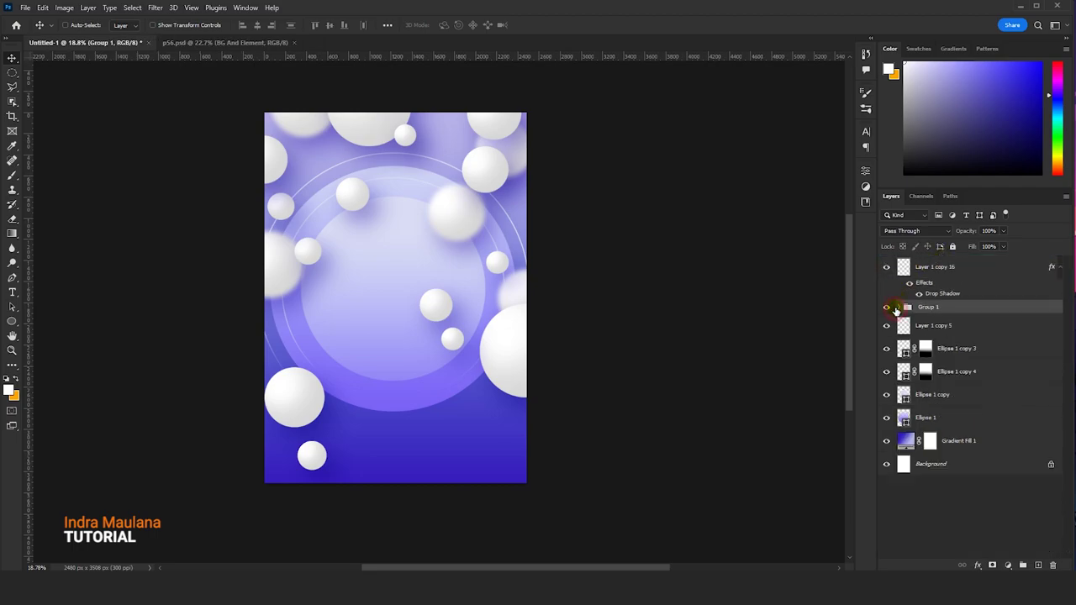
pyautogui.click(886, 308)
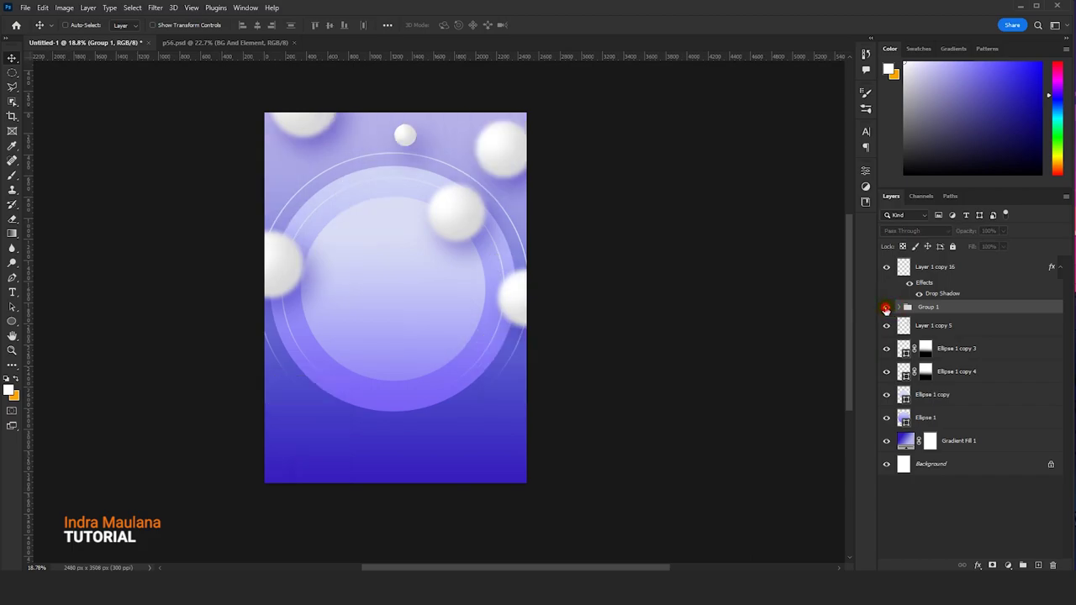
pyautogui.click(886, 309)
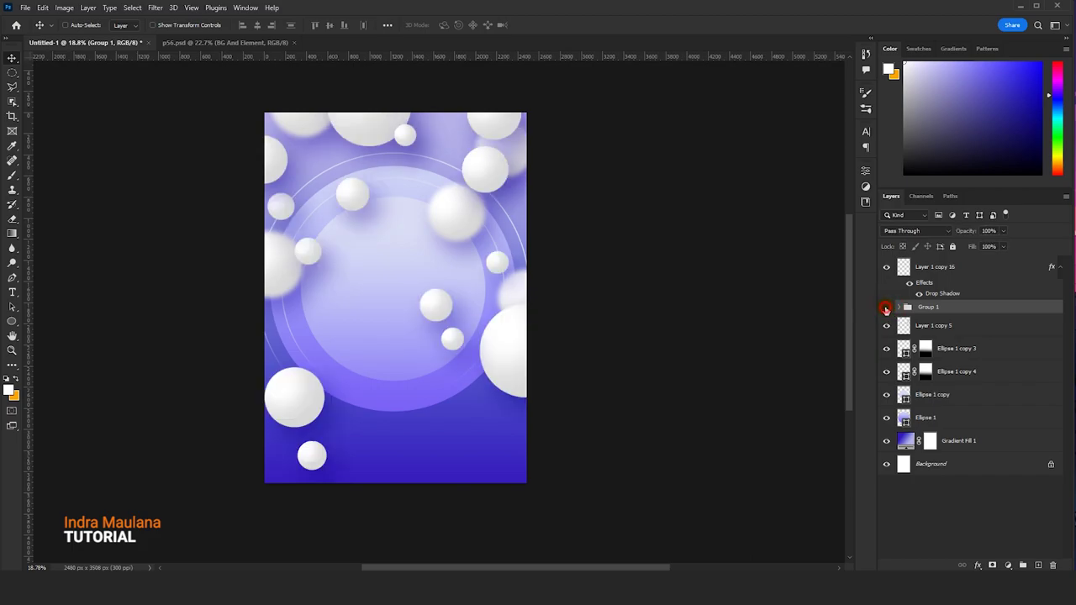
pyautogui.click(886, 308)
pyautogui.click(921, 268)
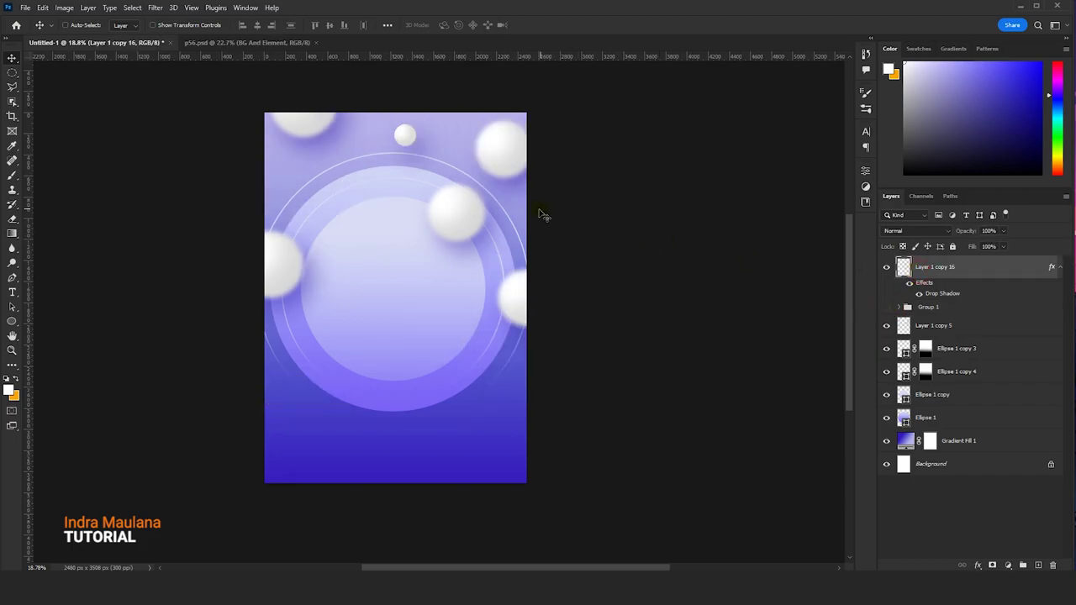
# - Reposition and enlarge a sphere copy, then merge Layer 1 copy 16 through 18 into one layer
pyautogui.moveTo(404, 135)
pyautogui.mouseDown()
pyautogui.moveTo(492, 452)
pyautogui.moveTo(320, 467)
pyautogui.moveTo(280, 421)
pyautogui.moveTo(308, 403)
pyautogui.moveTo(289, 411)
pyautogui.mouseUp()
pyautogui.hotkey('ctrl', 't')
pyautogui.press('Return')
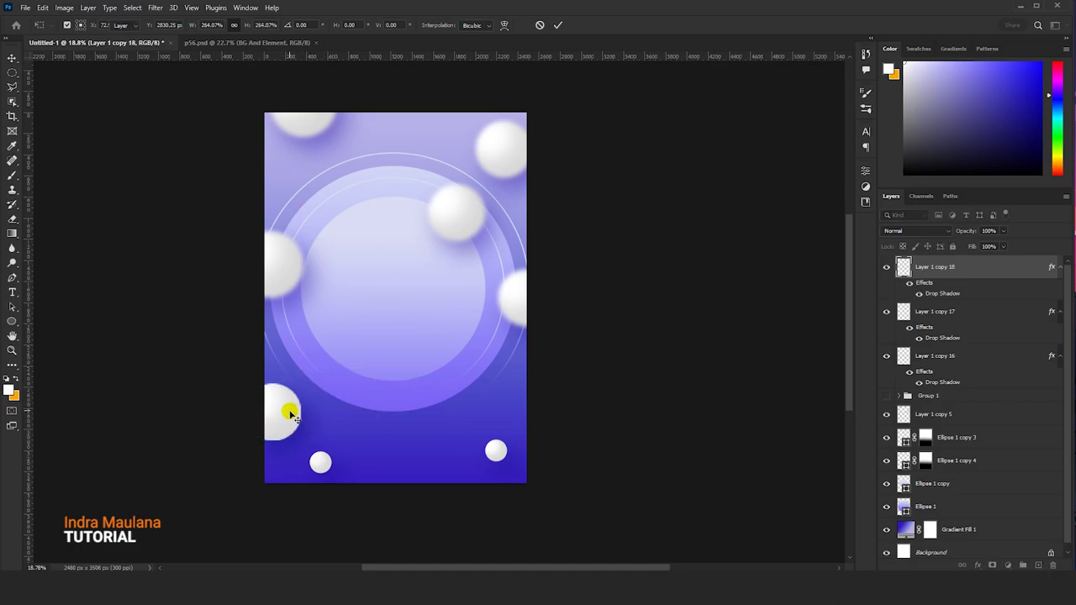
pyautogui.keyDown('shift'); pyautogui.click(943, 356); pyautogui.keyUp('shift')
pyautogui.rightClick(942, 356)
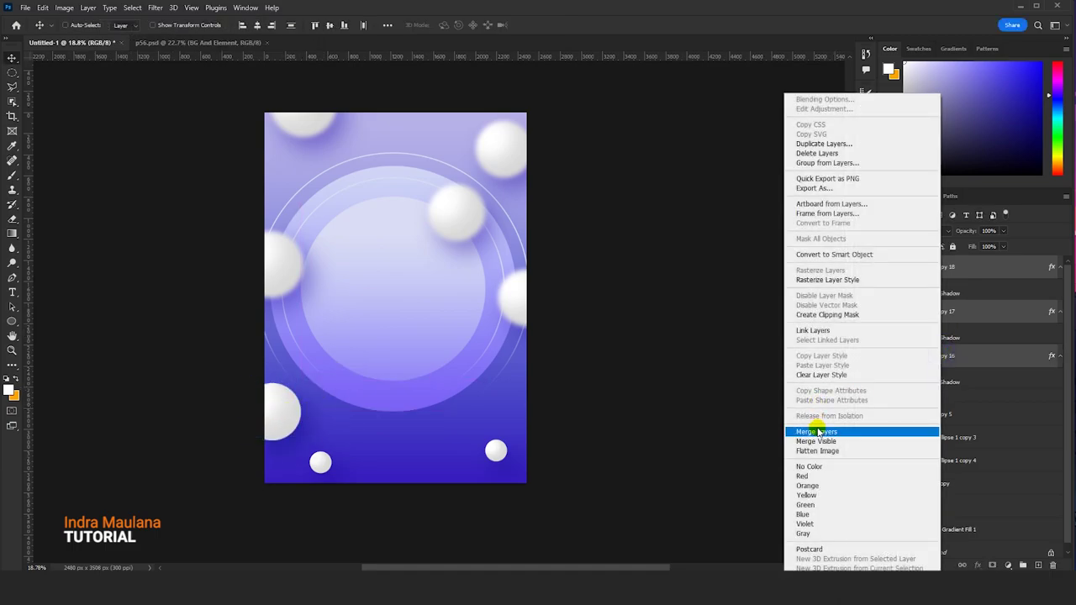
pyautogui.click(808, 433)
# - Gaussian-blur the merged spheres at about 159 px and show Group 1 again
pyautogui.click(150, 9)
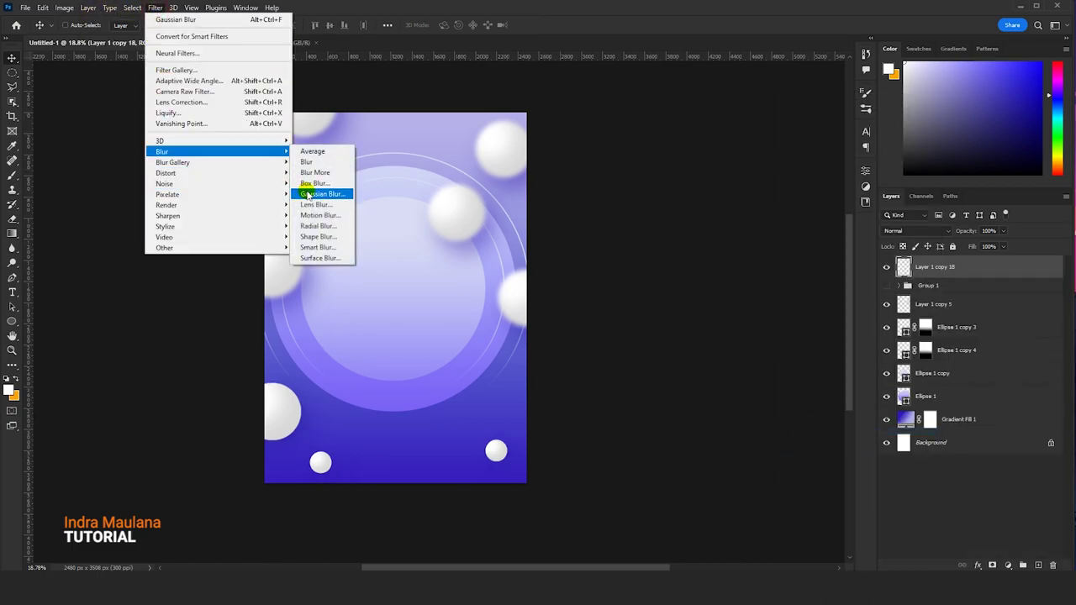
pyautogui.click(313, 193)
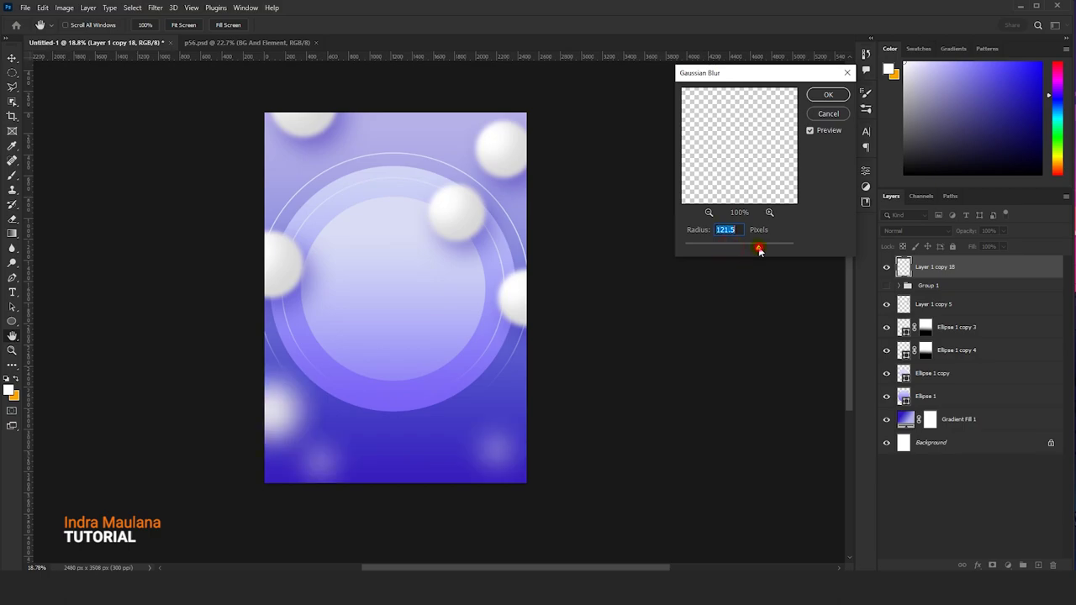
pyautogui.moveTo(768, 248); pyautogui.dragTo(763, 248)
pyautogui.click(828, 94)
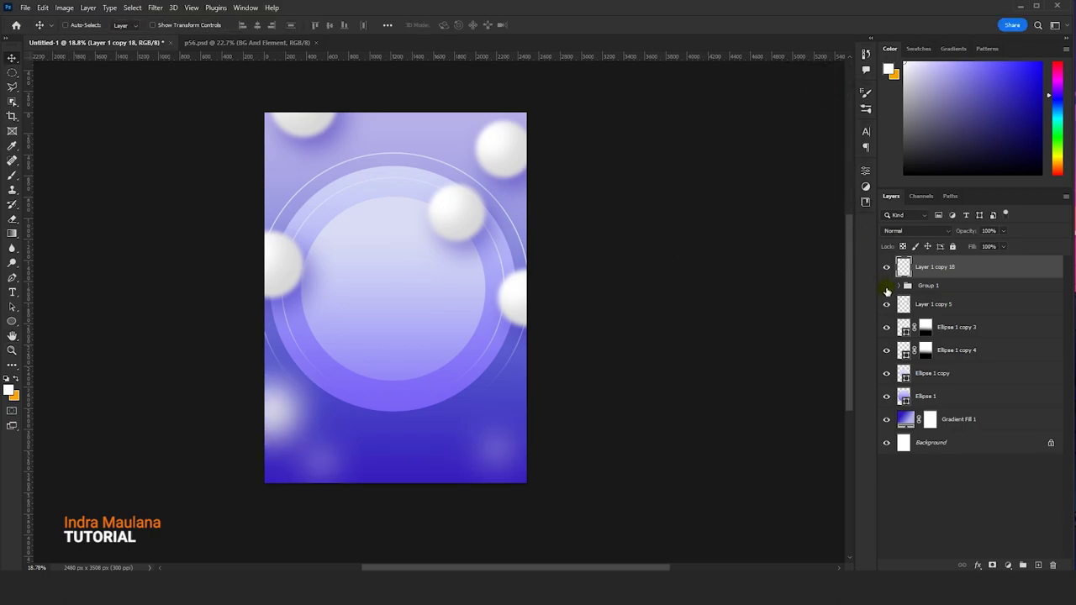
pyautogui.click(886, 285)
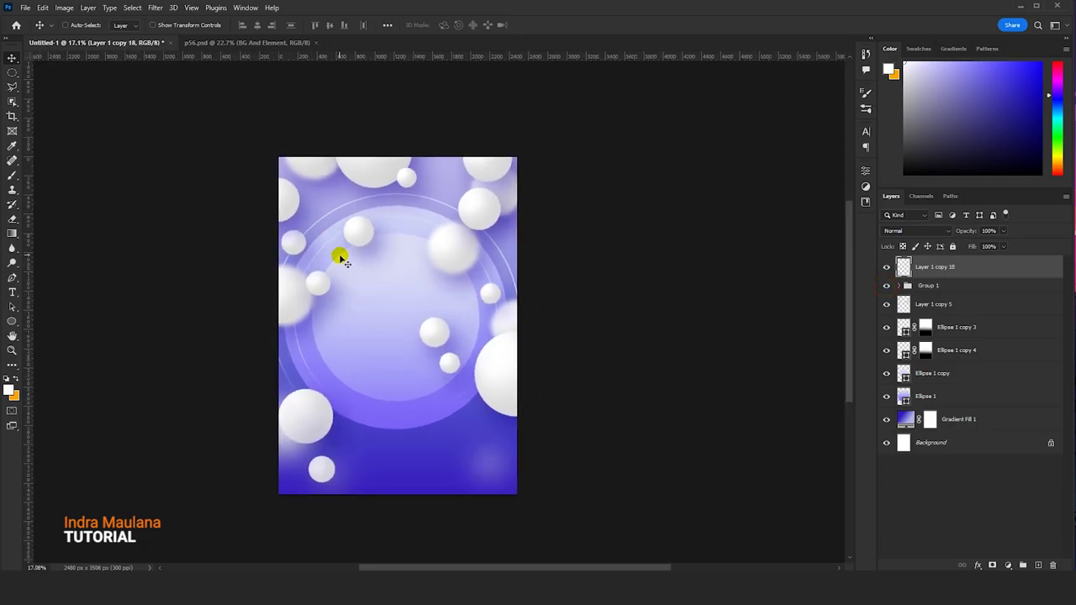
# - Draw a vertical line down the flyer's upper left with the Line Tool
pyautogui.scroll(1, 349, 253)
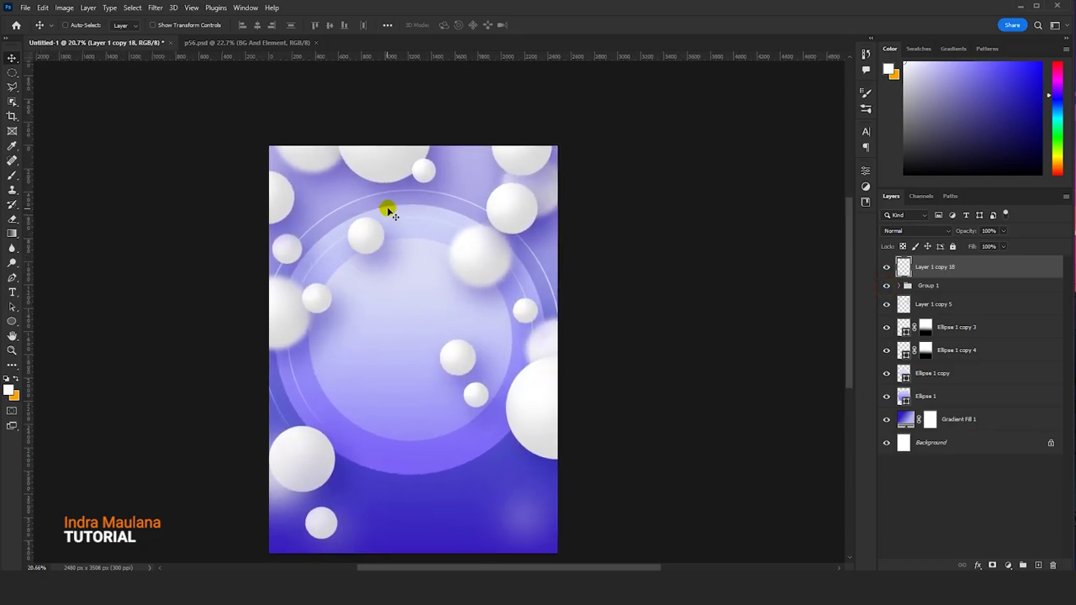
pyautogui.moveTo(388, 190); pyautogui.dragTo(369, 181)
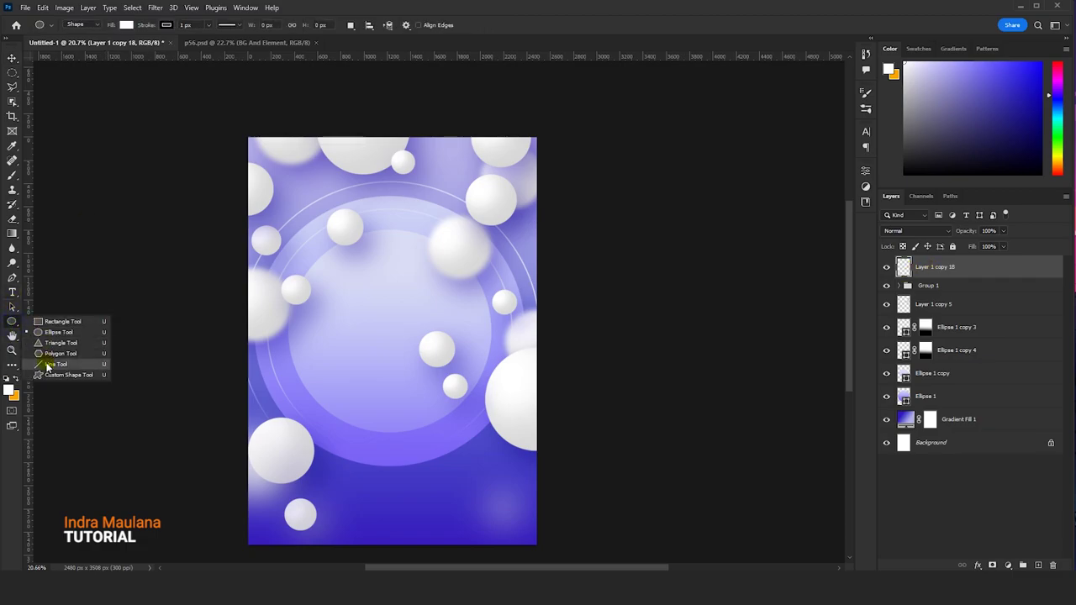
pyautogui.click(55, 364)
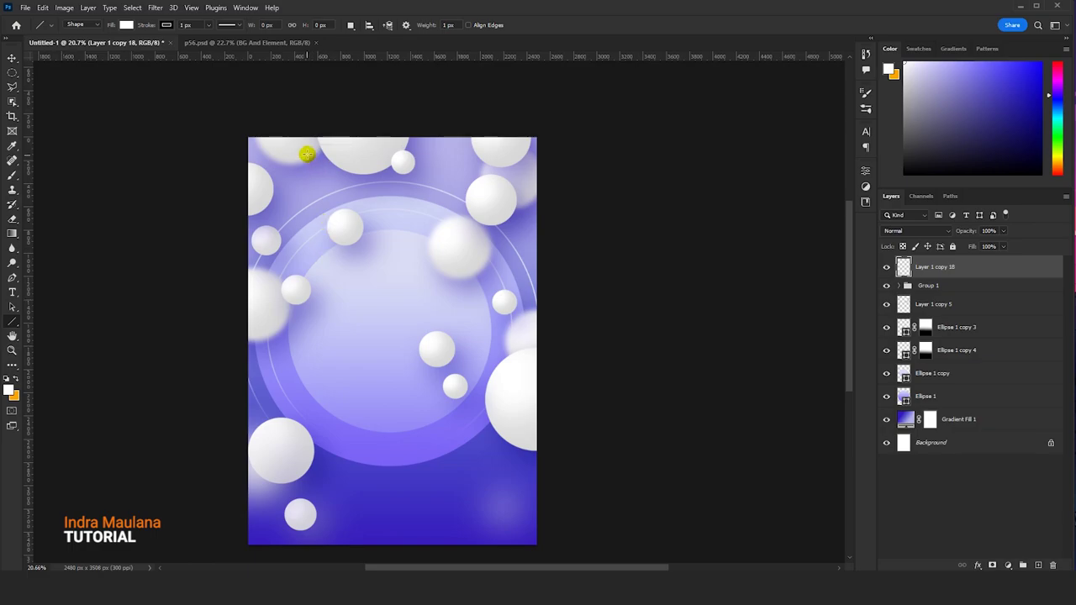
pyautogui.moveTo(318, 130); pyautogui.dragTo(318, 320)
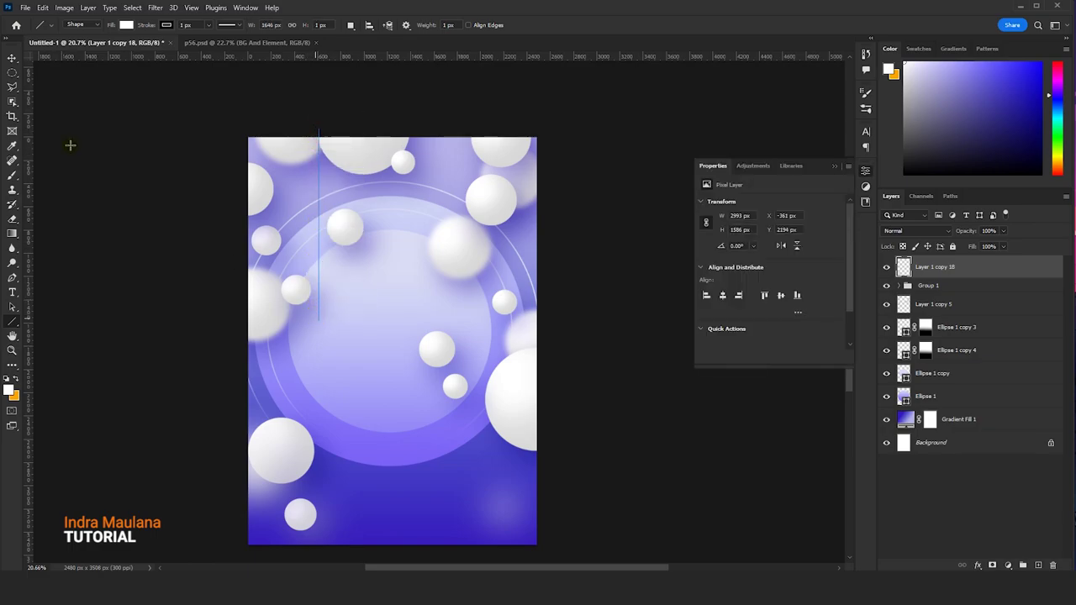
# - Give the line no fill and a white stroke
pyautogui.click(126, 24)
pyautogui.click(59, 44)
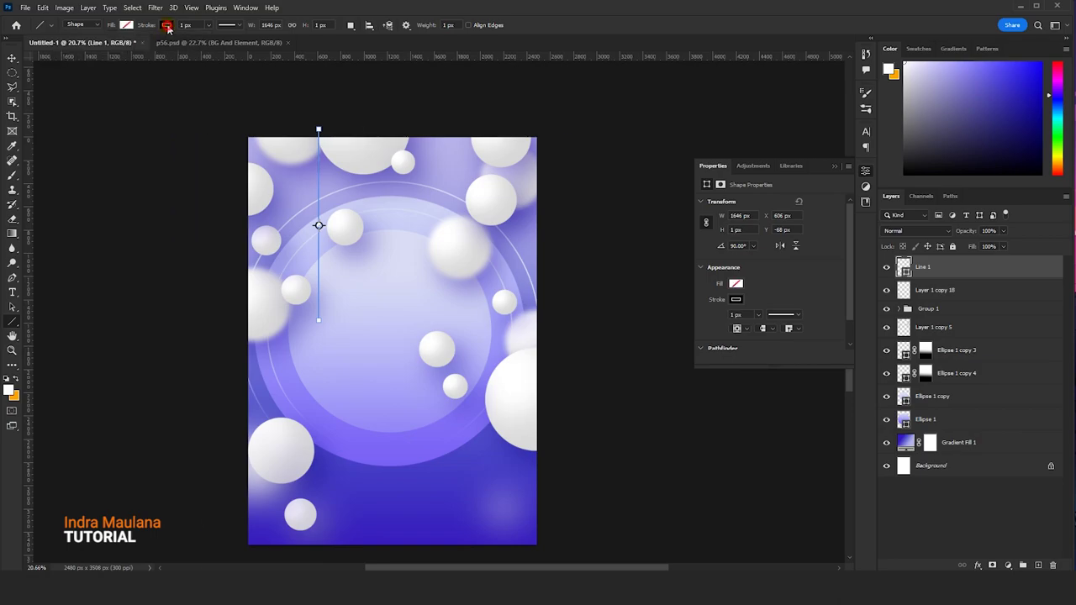
pyautogui.click(167, 26)
pyautogui.click(102, 49)
pyautogui.click(196, 26)
pyautogui.click(165, 24)
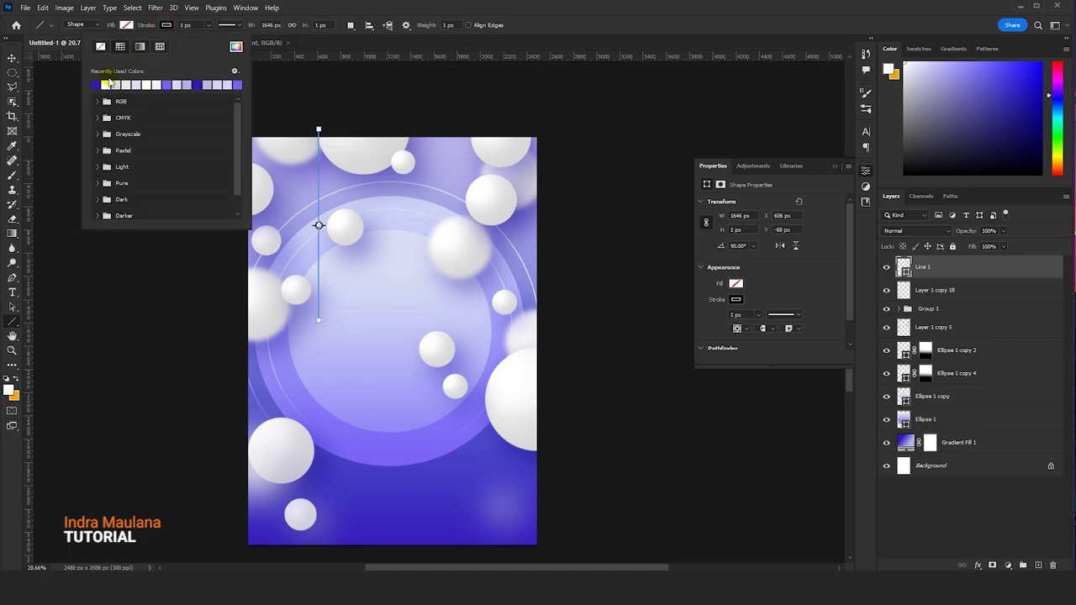
pyautogui.press('Escape')
# - Set the line's stroke width to 10 px
pyautogui.press('v')
pyautogui.scroll(2, 319, 174)
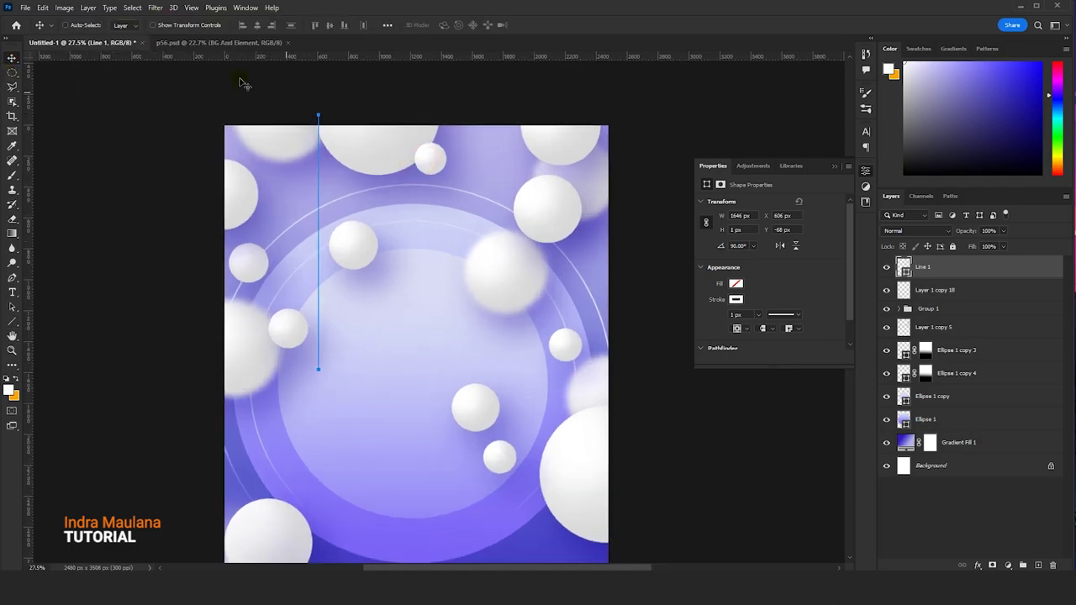
pyautogui.click(11, 307)
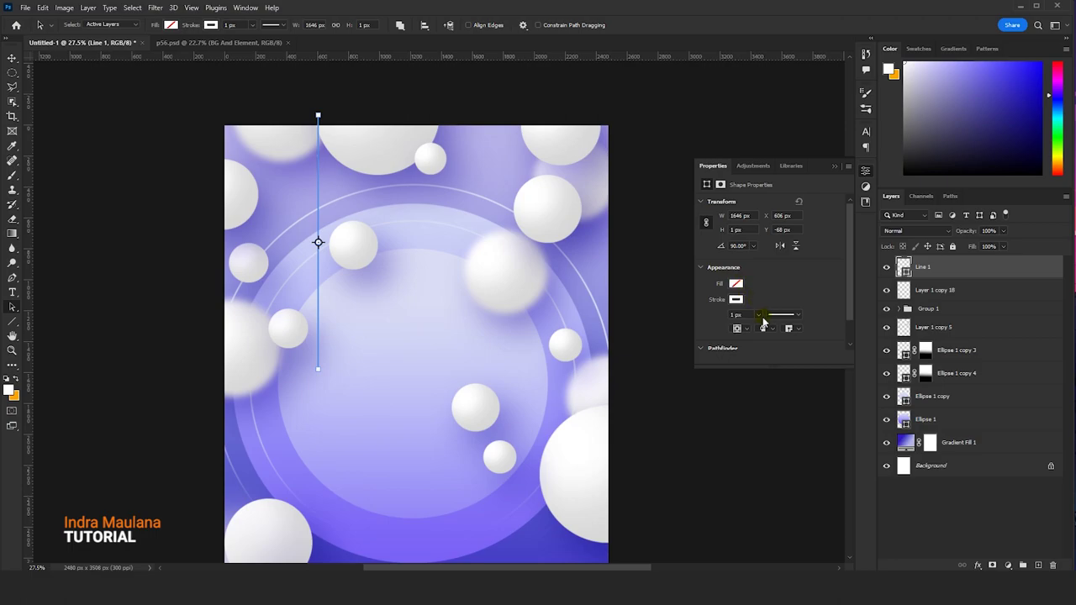
pyautogui.click(736, 315)
pyautogui.press('Return')
# - Make the Line 1 stroke dashed with a gap of 3
pyautogui.click(947, 299)
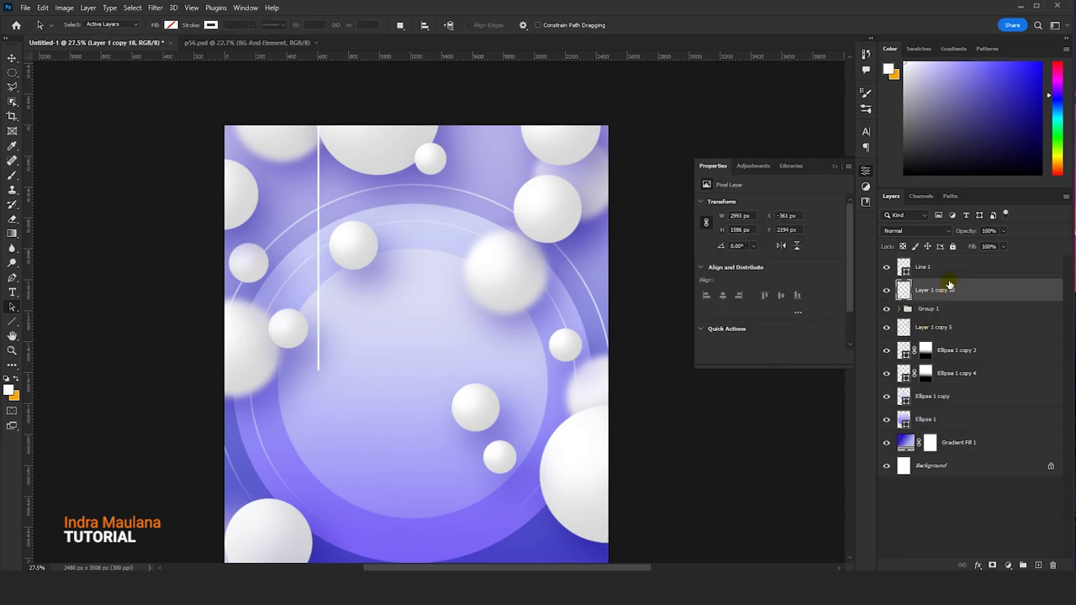
pyautogui.click(940, 265)
pyautogui.click(773, 311)
pyautogui.click(765, 357)
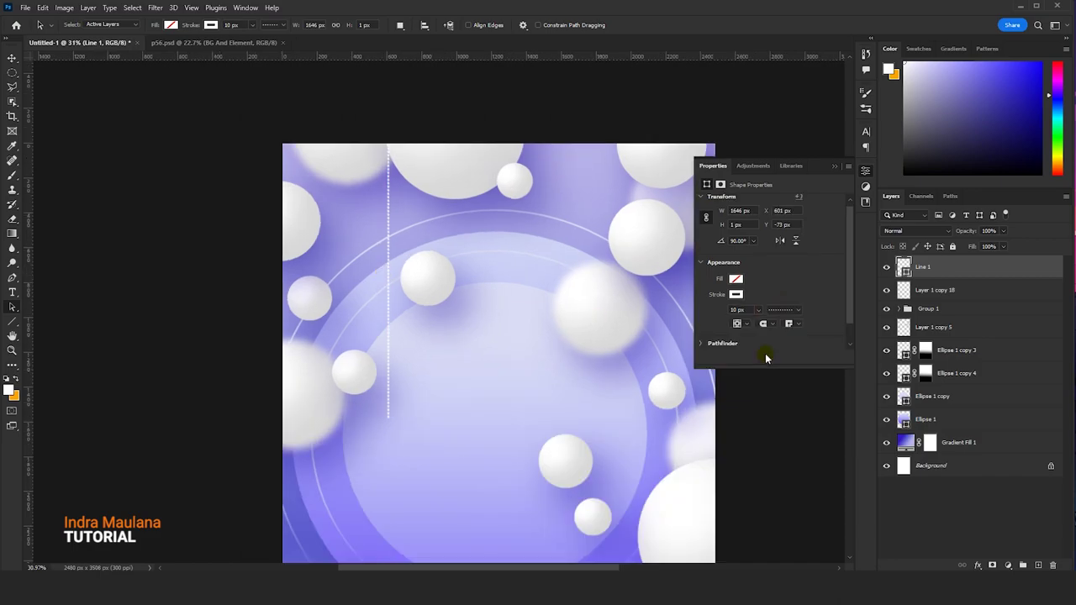
pyautogui.click(775, 310)
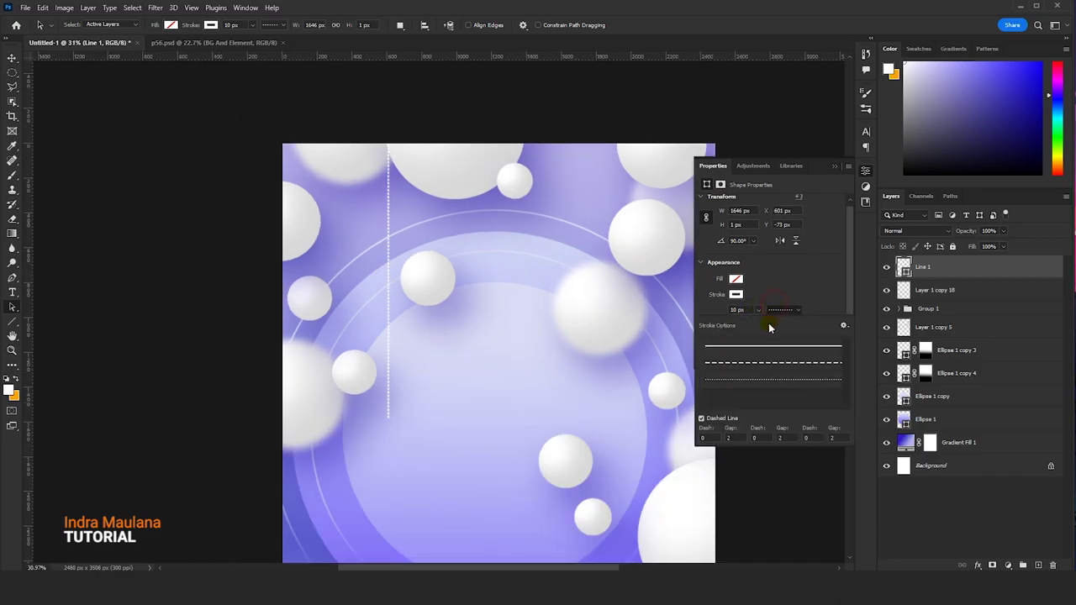
pyautogui.click(731, 438)
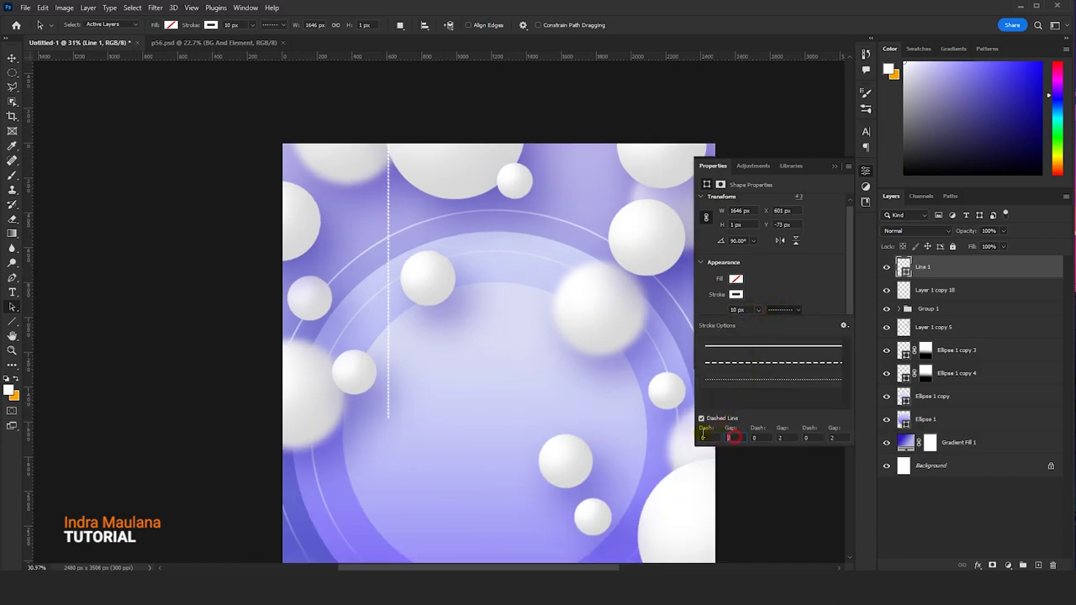
pyautogui.write('3')
pyautogui.click(783, 437)
pyautogui.click(489, 290)
pyautogui.scroll(-2, 489, 290)
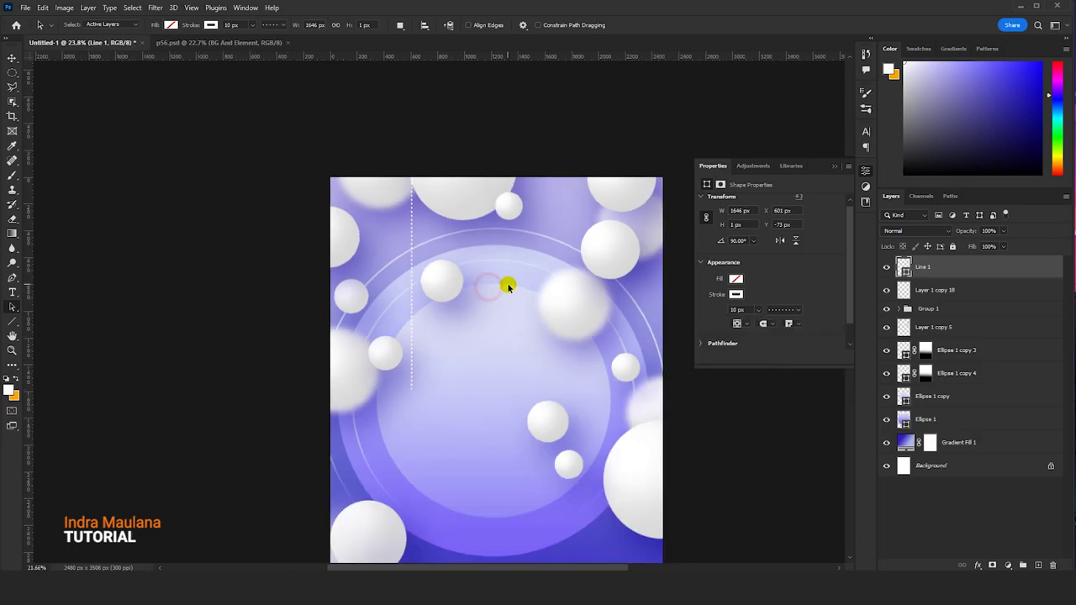
pyautogui.scroll(-1, 508, 286)
pyautogui.scroll(-2, 502, 283)
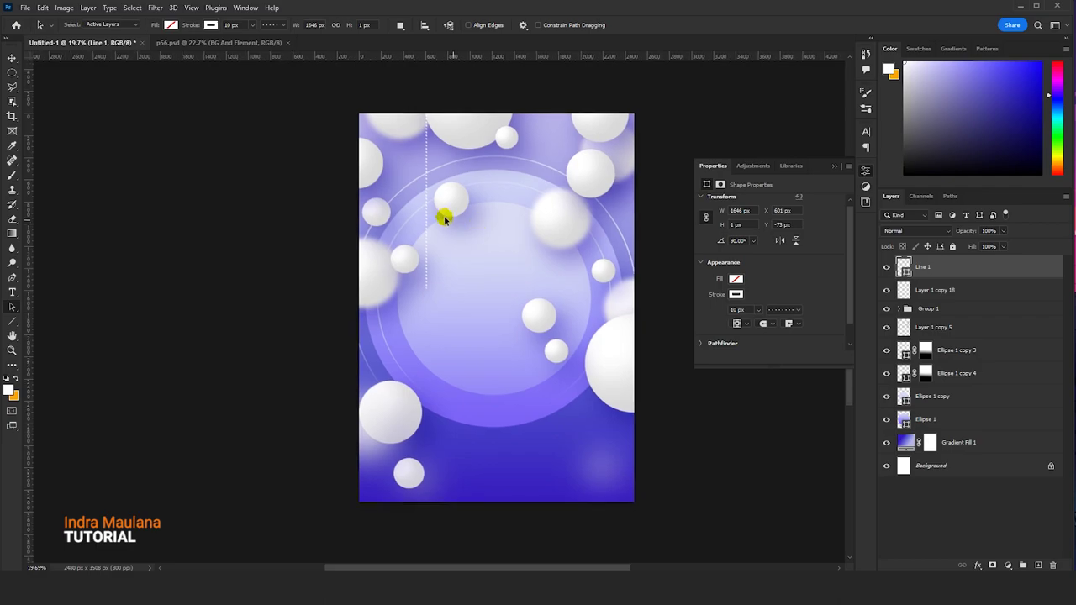
# - Alt-drag copies of the dotted line to the lower left and the right side of the flyer
pyautogui.click(10, 57)
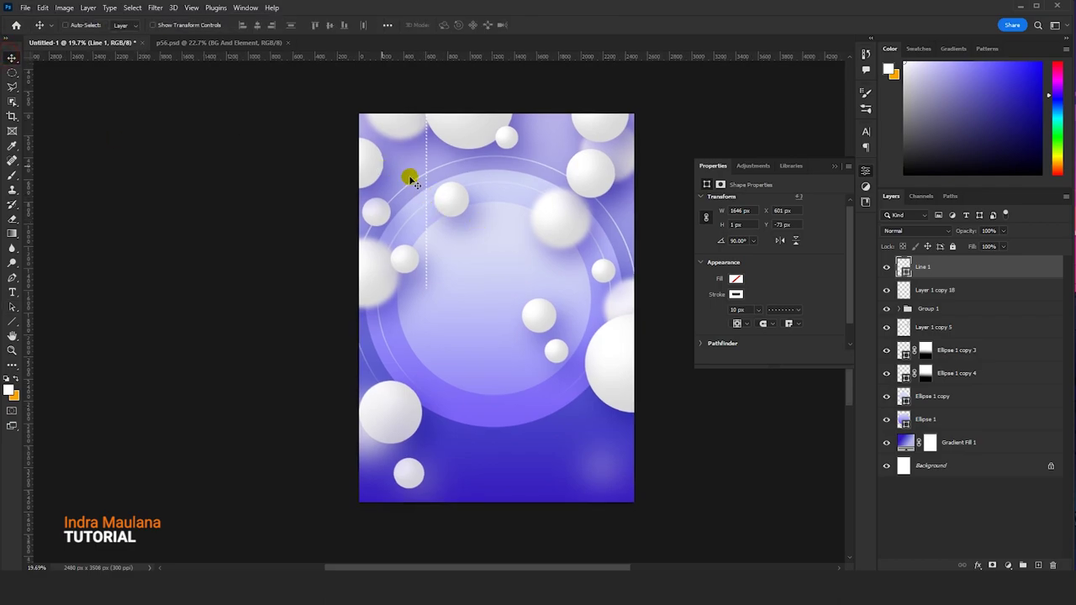
pyautogui.moveTo(425, 176)
pyautogui.mouseDown()
pyautogui.moveTo(367, 321)
pyautogui.moveTo(375, 375)
pyautogui.mouseUp()
pyautogui.moveTo(526, 356)
pyautogui.mouseDown()
pyautogui.moveTo(579, 312)
pyautogui.moveTo(621, 486)
pyautogui.mouseUp()
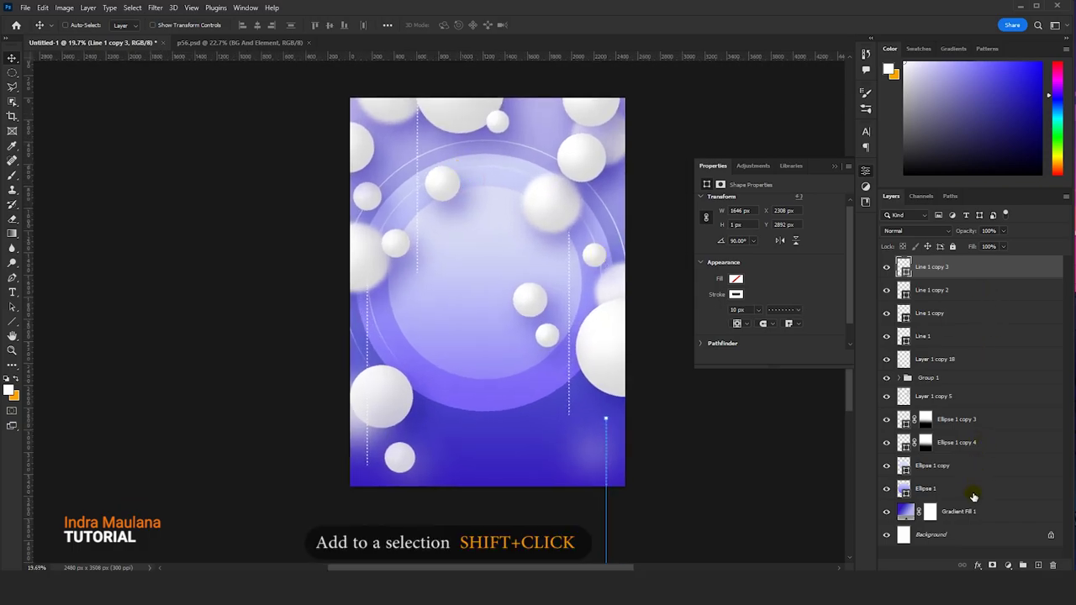
# - Group all layers down to Gradient Fill 1 and name the group BG And Element
pyautogui.keyDown('shift'); pyautogui.click(970, 521); pyautogui.keyUp('shift')
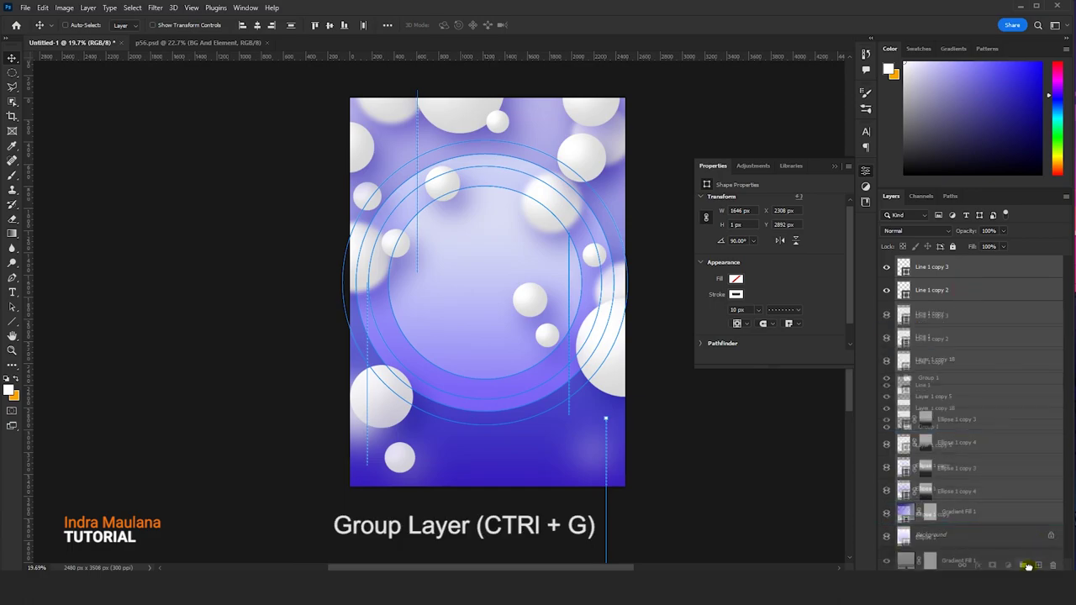
pyautogui.hotkey('ctrl', 'g')
pyautogui.doubleClick(927, 263)
pyautogui.write('BG And Elemen')
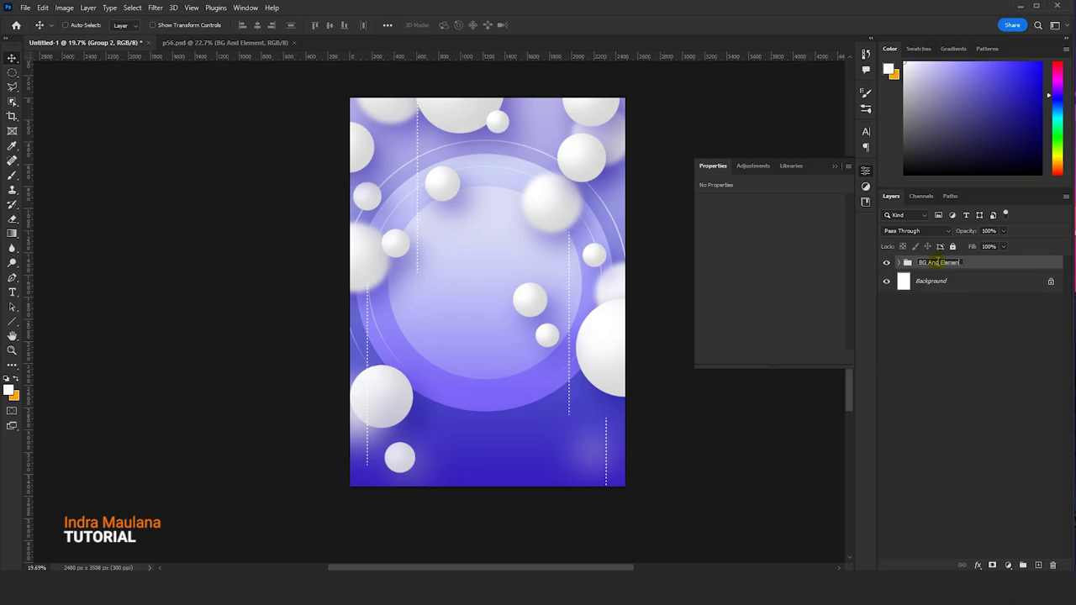
pyautogui.press('Return')
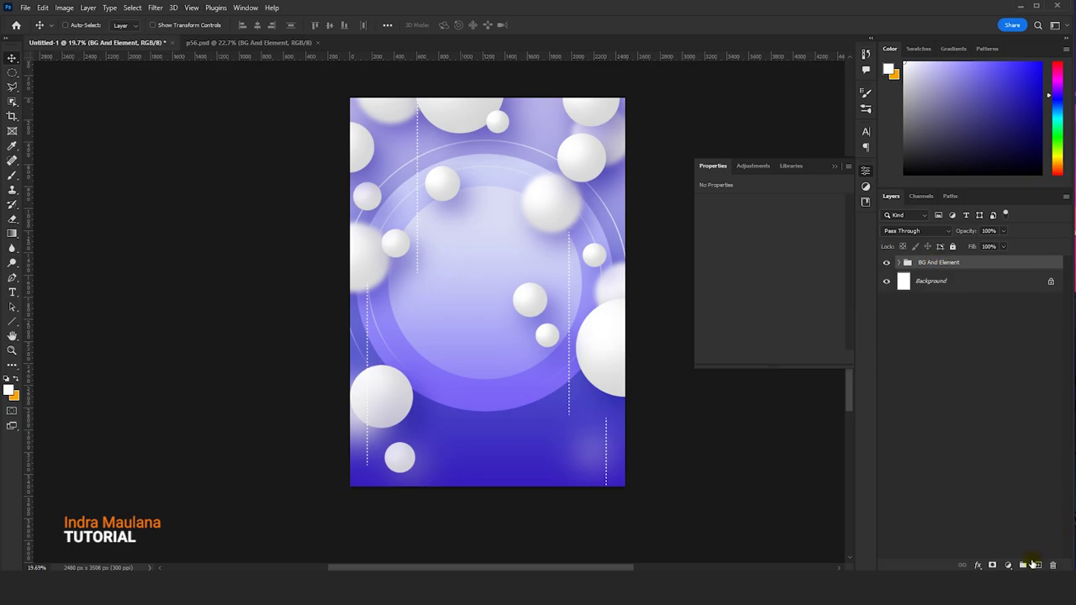
# - Create a new empty group named Image Model above it
pyautogui.click(1032, 564)
pyautogui.doubleClick(925, 262)
pyautogui.write('Image MOdel')
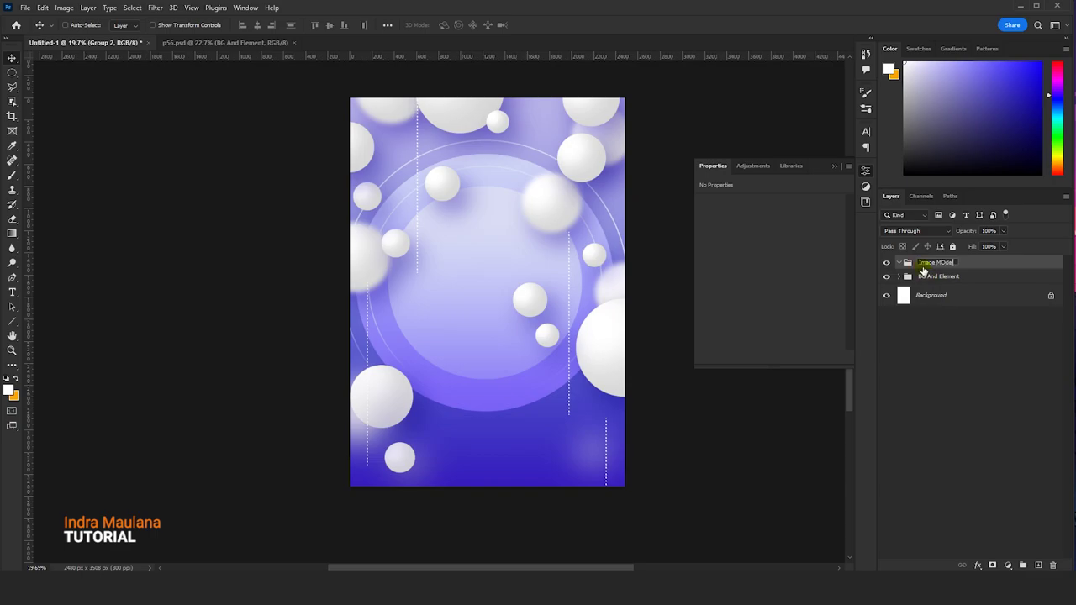
pyautogui.press('Return')
pyautogui.doubleClick(943, 262)
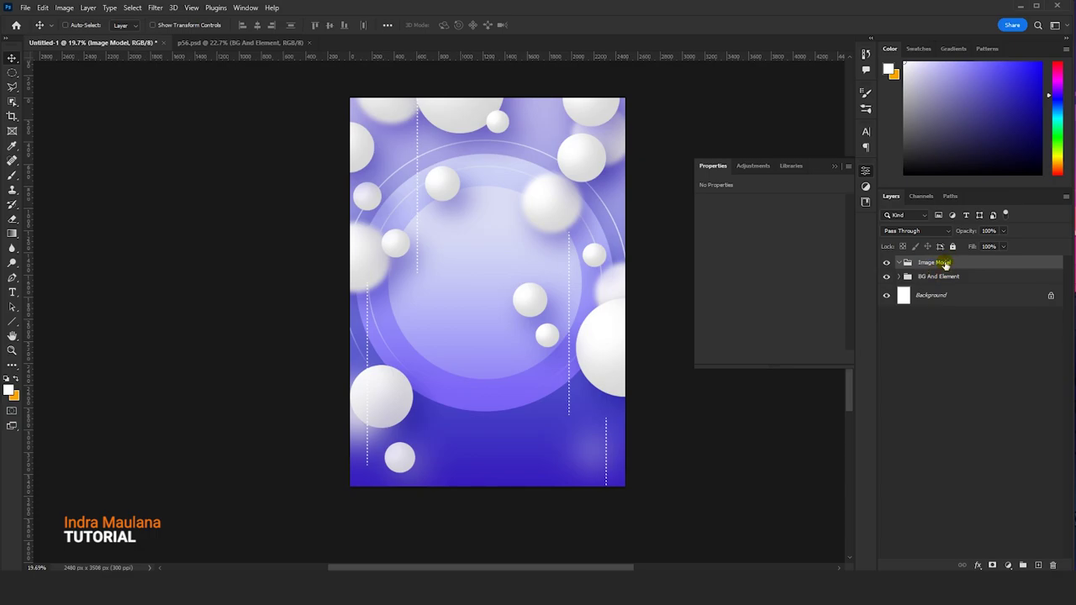
pyautogui.click(547, 192)
# - Place the pink-dress model photo embedded, enlarge it over the centre, and move it into Image Model
pyautogui.click(25, 7)
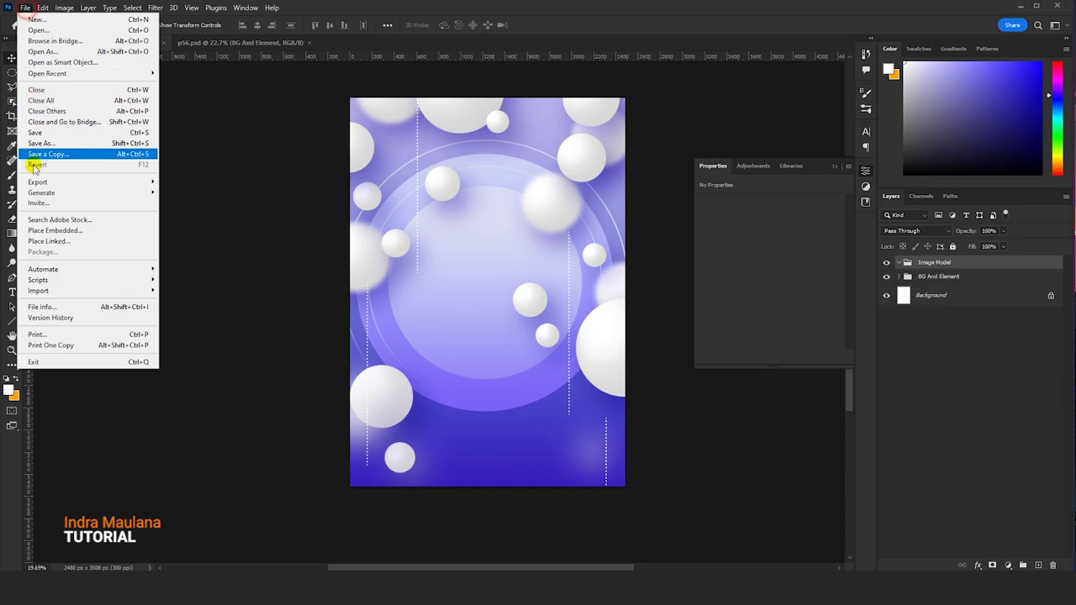
pyautogui.click(44, 231)
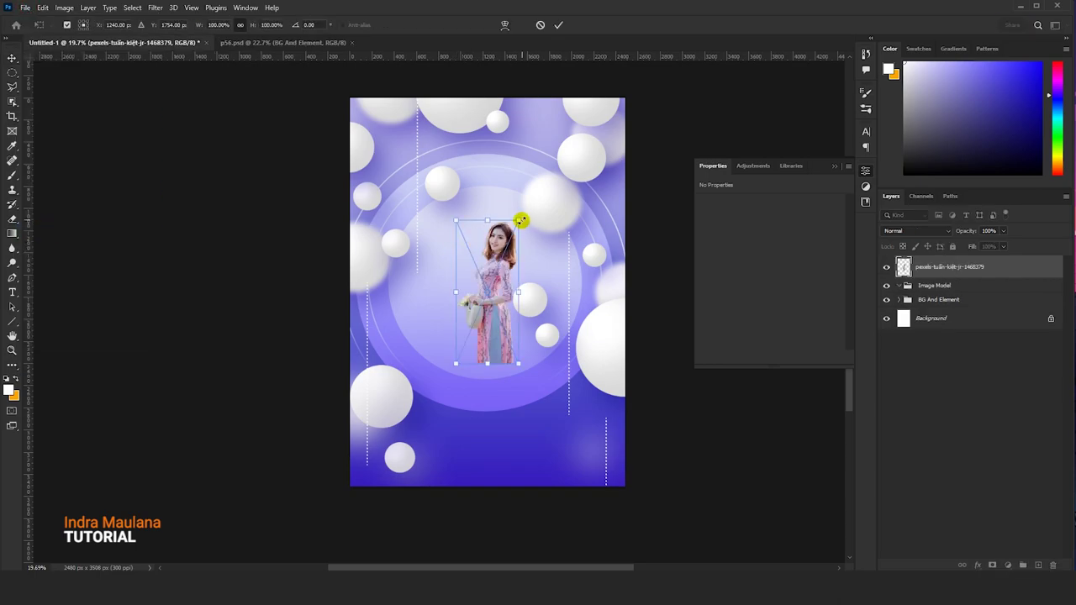
pyautogui.moveTo(518, 221)
pyautogui.mouseDown()
pyautogui.moveTo(606, 124)
pyautogui.moveTo(560, 84)
pyautogui.mouseUp()
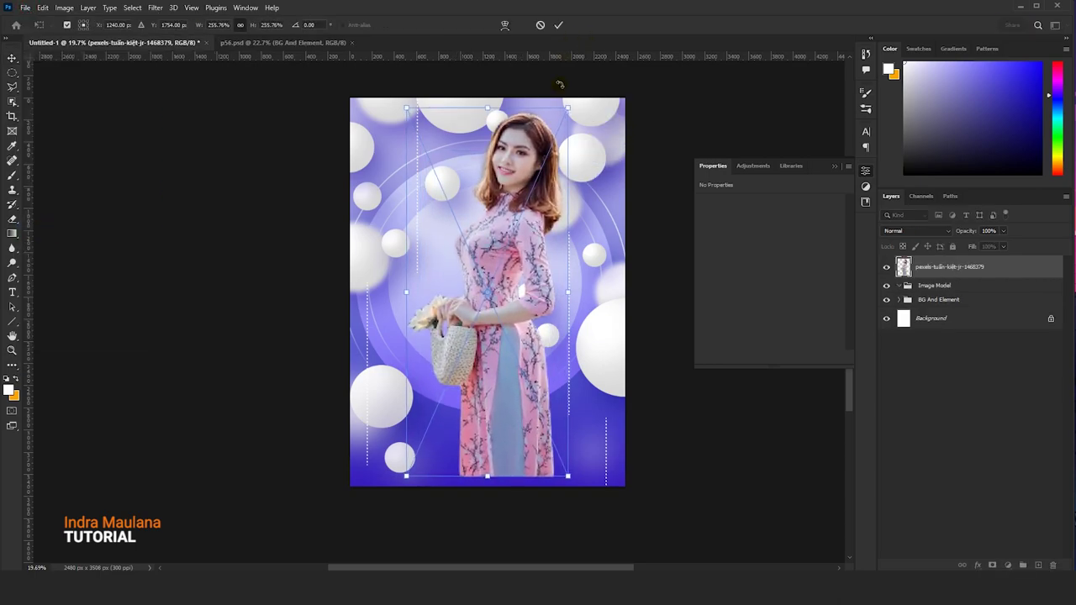
pyautogui.moveTo(553, 156); pyautogui.dragTo(496, 278)
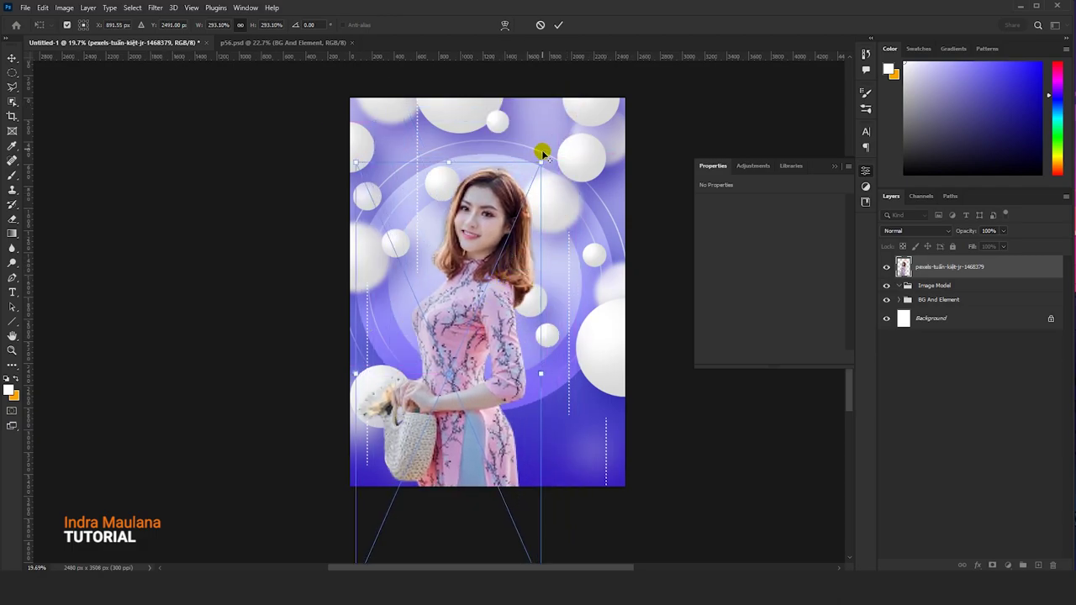
pyautogui.moveTo(540, 156); pyautogui.dragTo(552, 157)
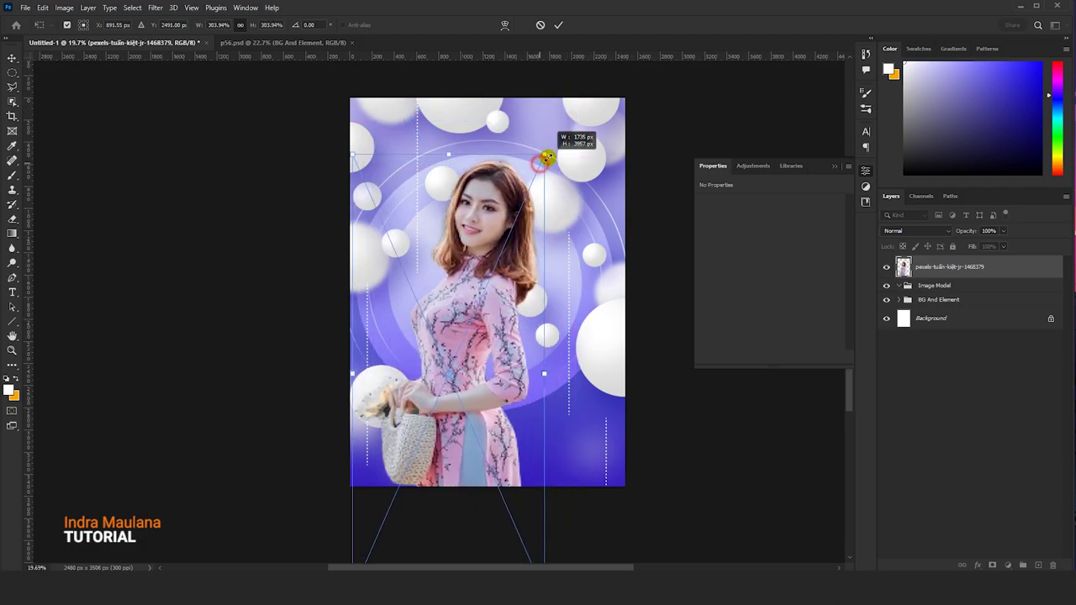
pyautogui.click(558, 24)
pyautogui.moveTo(958, 268); pyautogui.dragTo(961, 288)
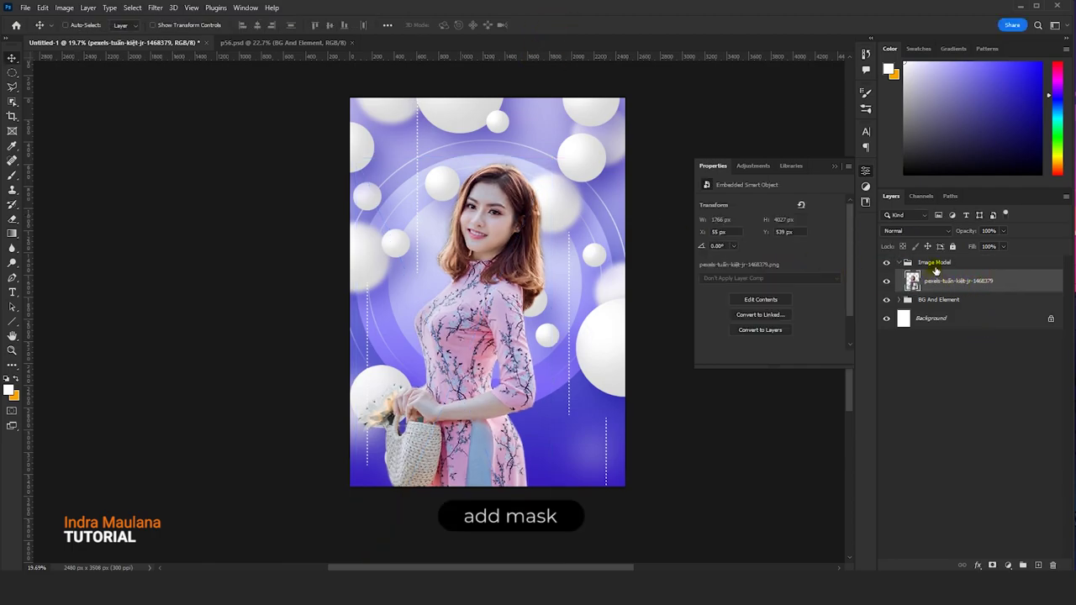
# - Mask the Image Model group with an upward gradient so the photo fades out near her waist
pyautogui.click(993, 565)
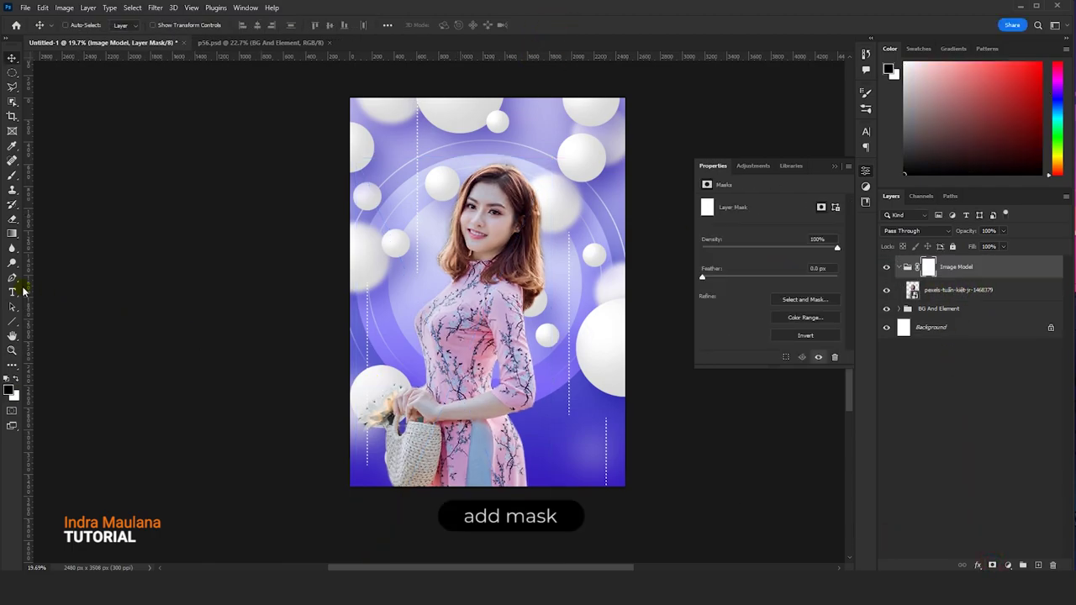
pyautogui.click(11, 233)
pyautogui.moveTo(452, 478); pyautogui.dragTo(442, 274)
pyautogui.moveTo(464, 412); pyautogui.dragTo(466, 328)
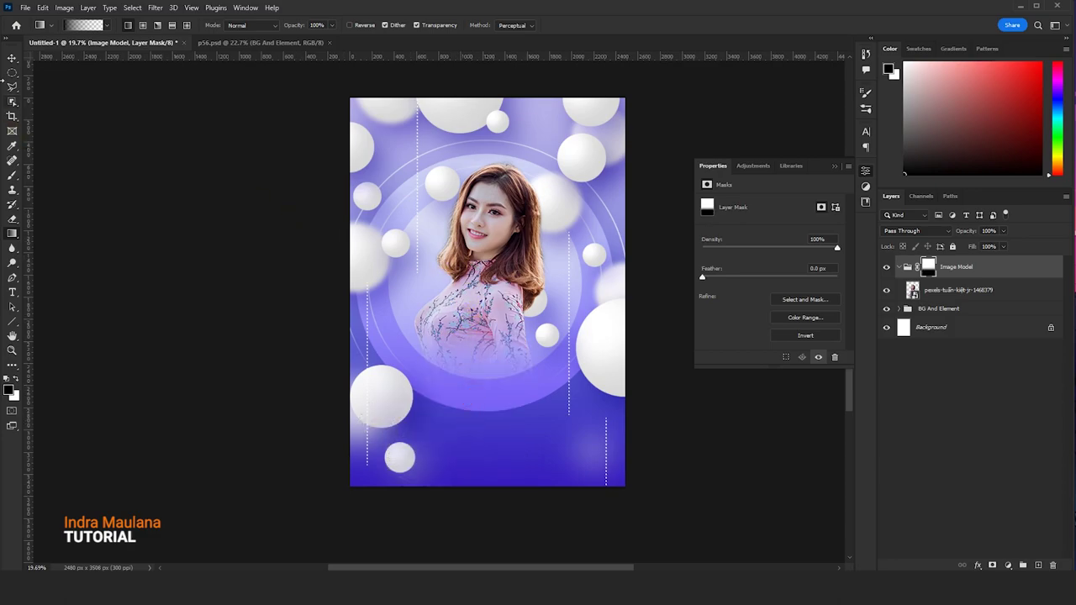
pyautogui.click(11, 59)
pyautogui.click(926, 295)
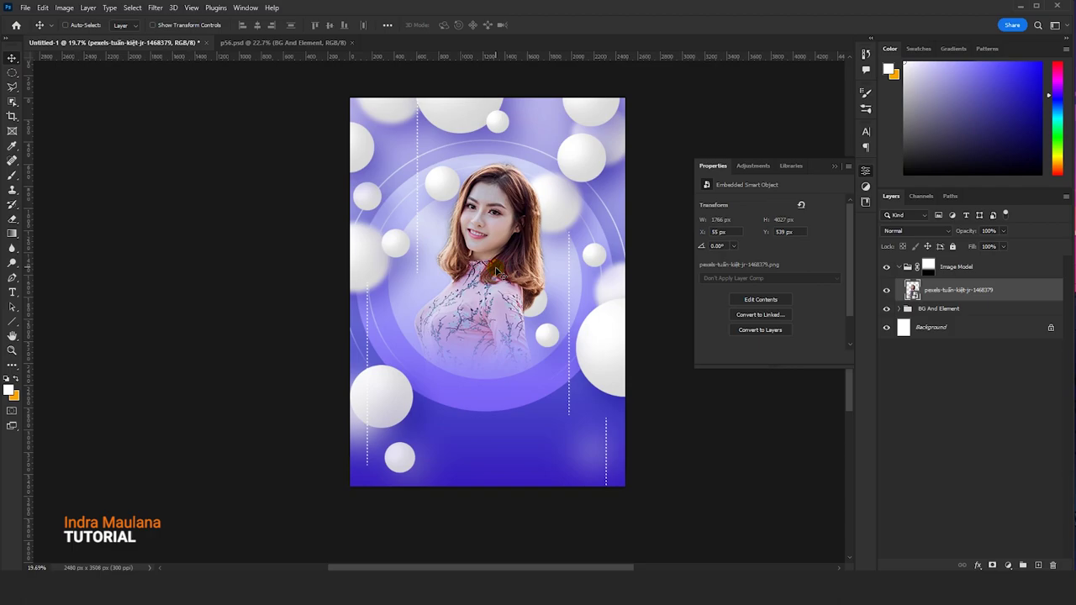
pyautogui.scroll(1, 664, 277)
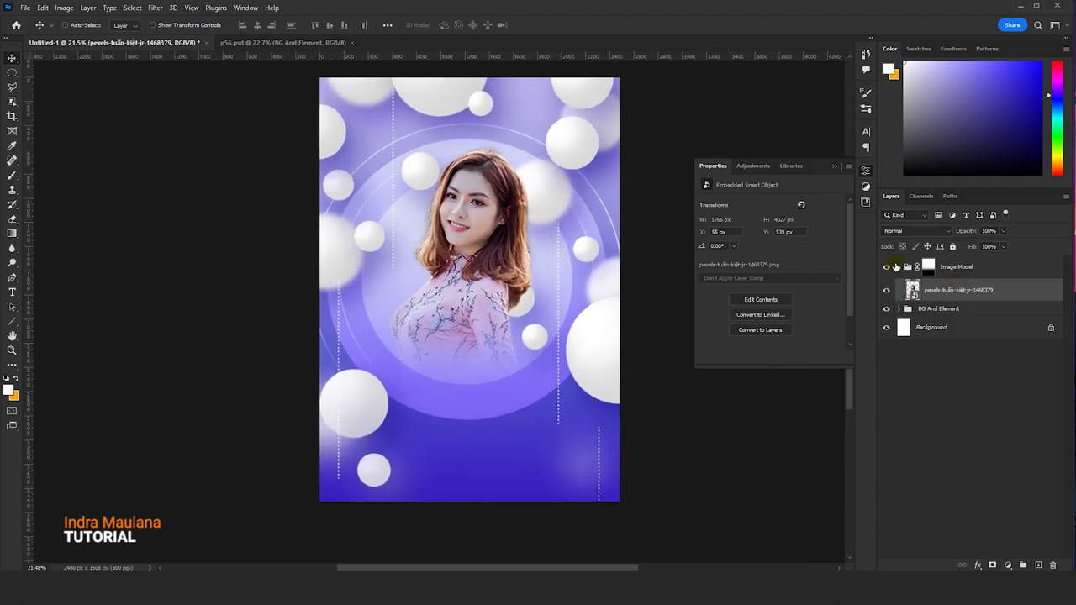
pyautogui.click(896, 268)
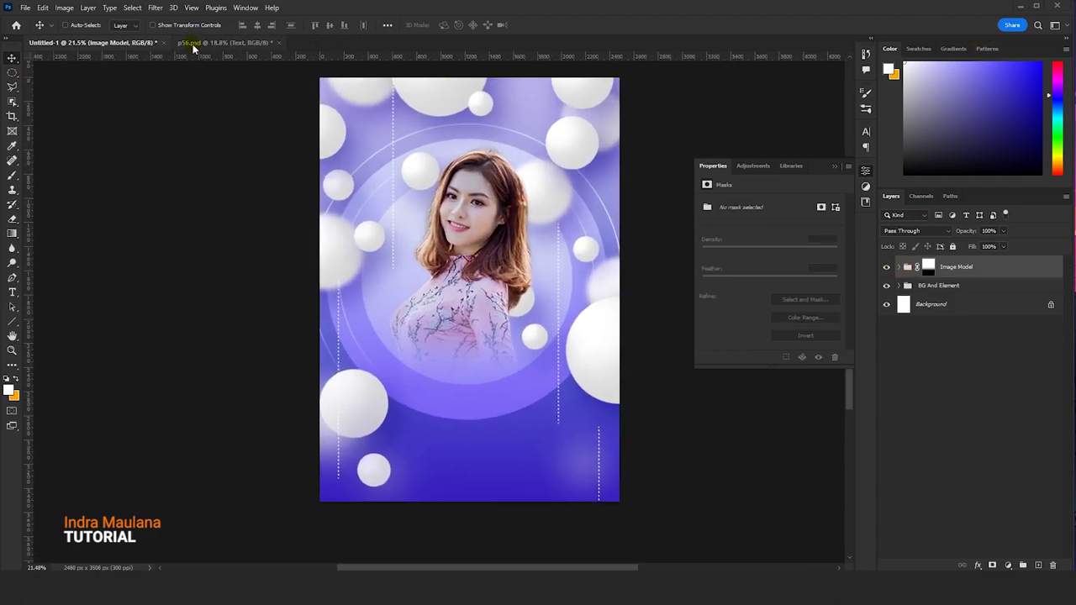
# - Paste the copied Text group into the flyer, nudge it into place, and select the Party layer
pyautogui.click(48, 7)
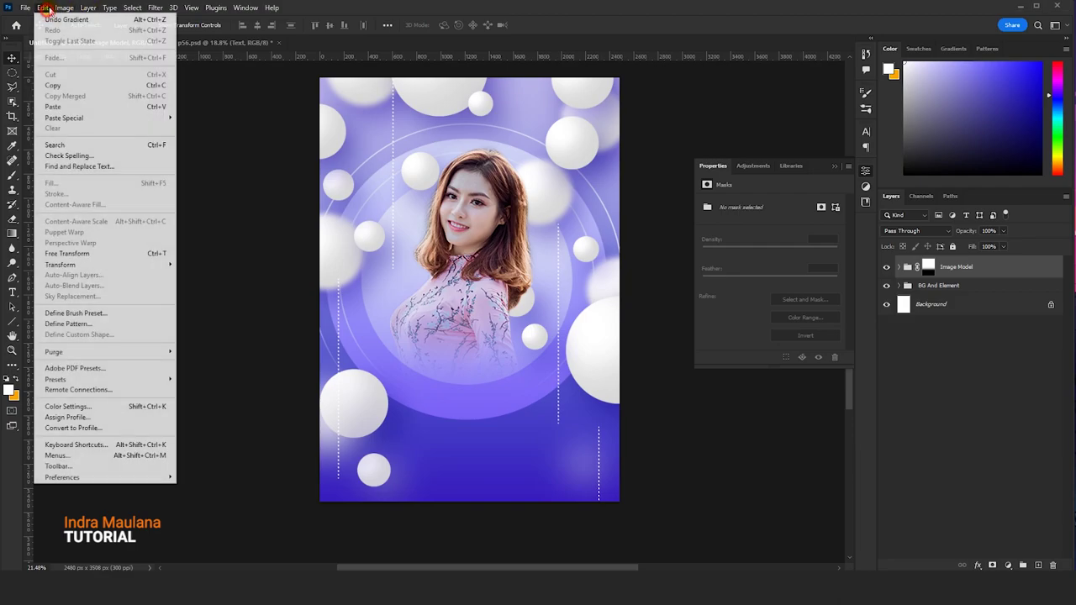
pyautogui.click(51, 104)
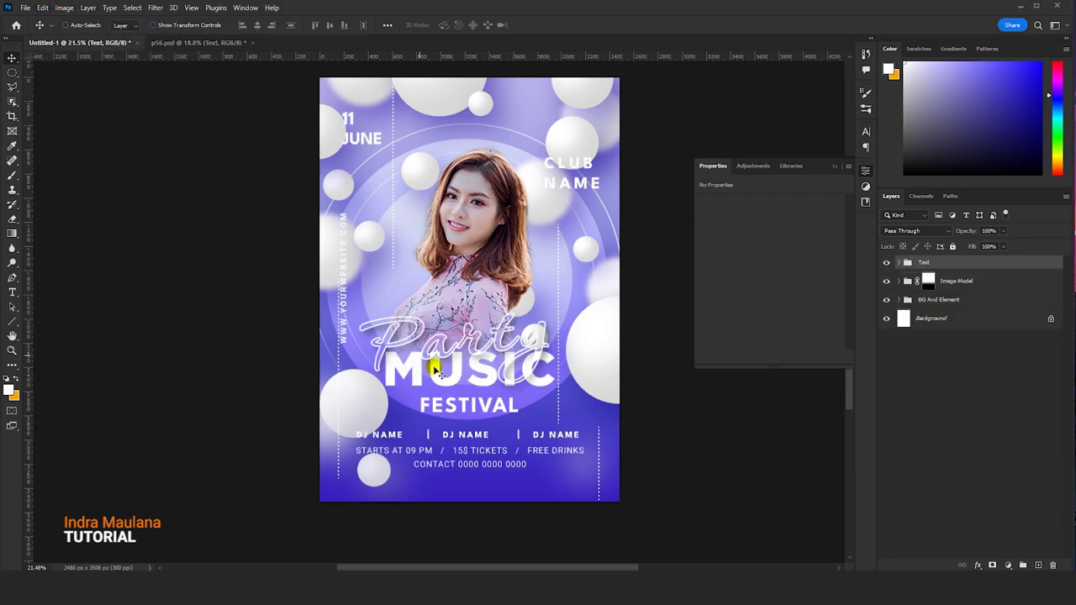
pyautogui.moveTo(450, 369); pyautogui.dragTo(459, 369)
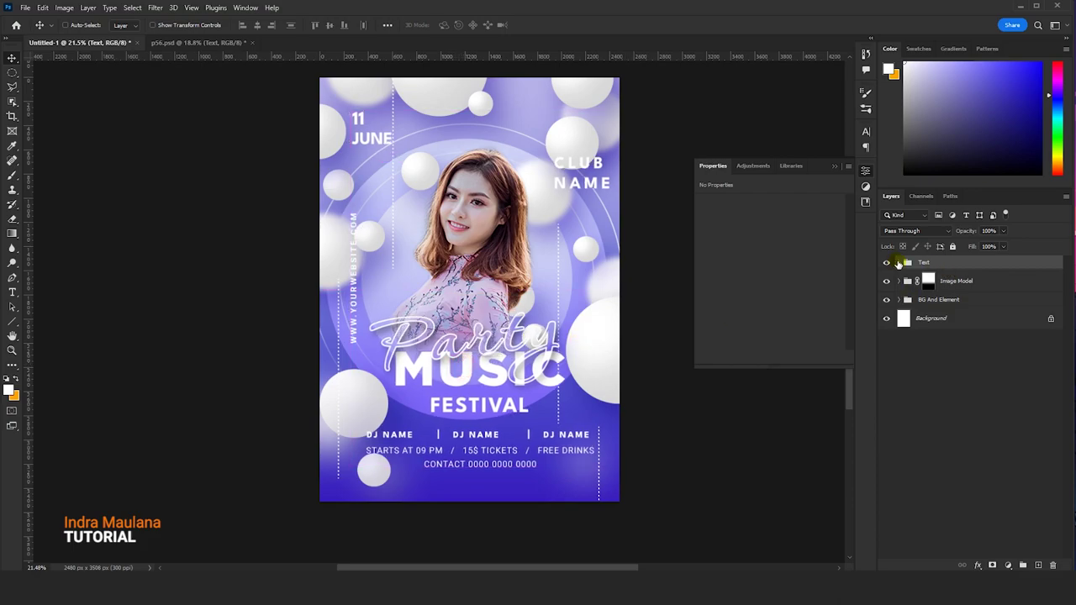
pyautogui.click(899, 262)
pyautogui.click(1006, 294)
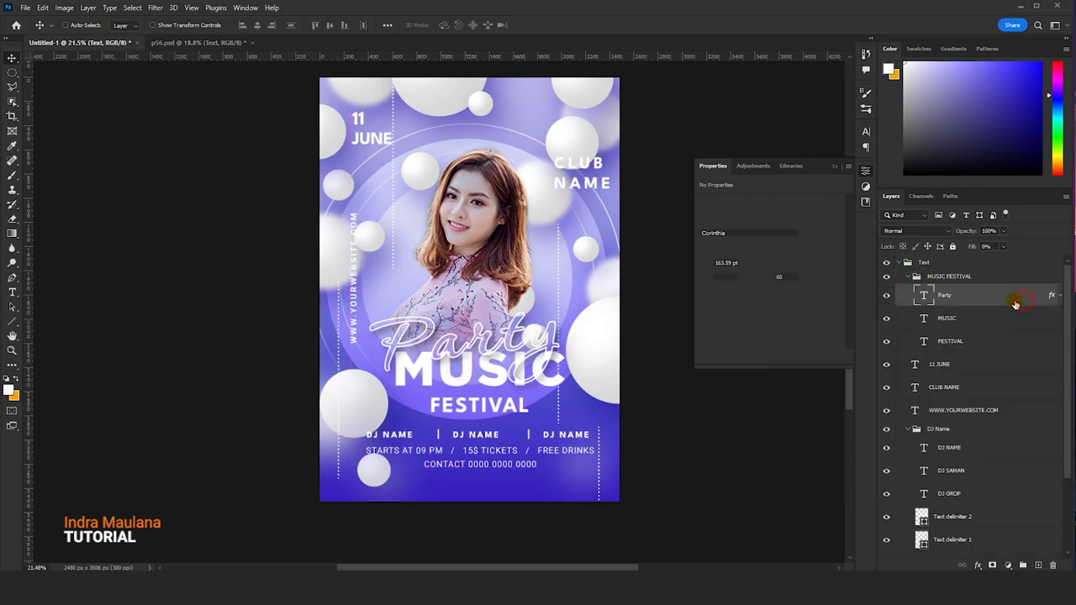
# - Open the Party text layer's style settings at the Stroke effect
pyautogui.doubleClick(924, 294)
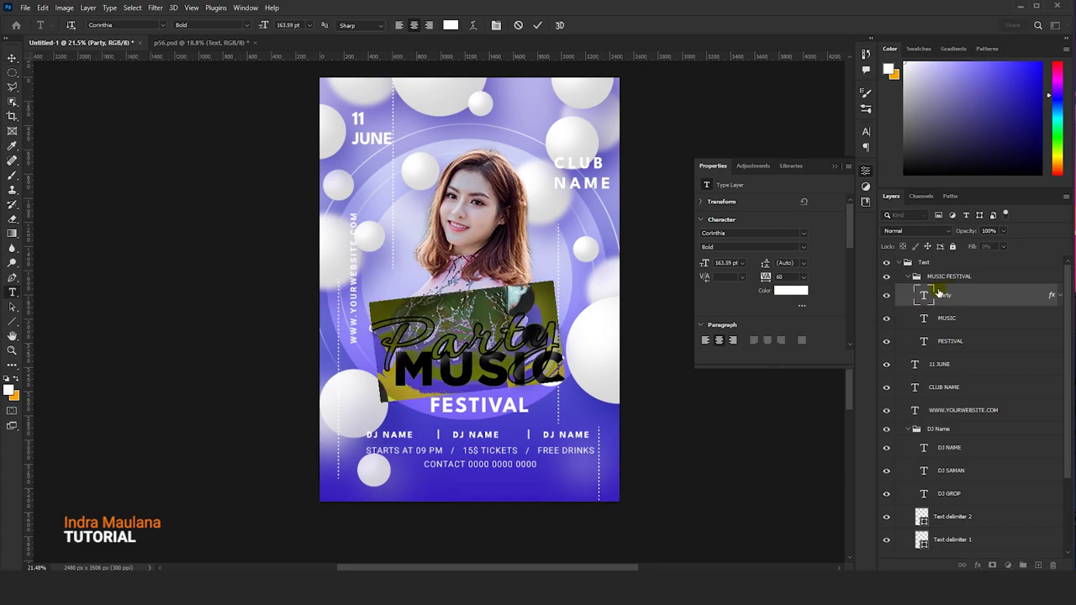
pyautogui.press('Escape')
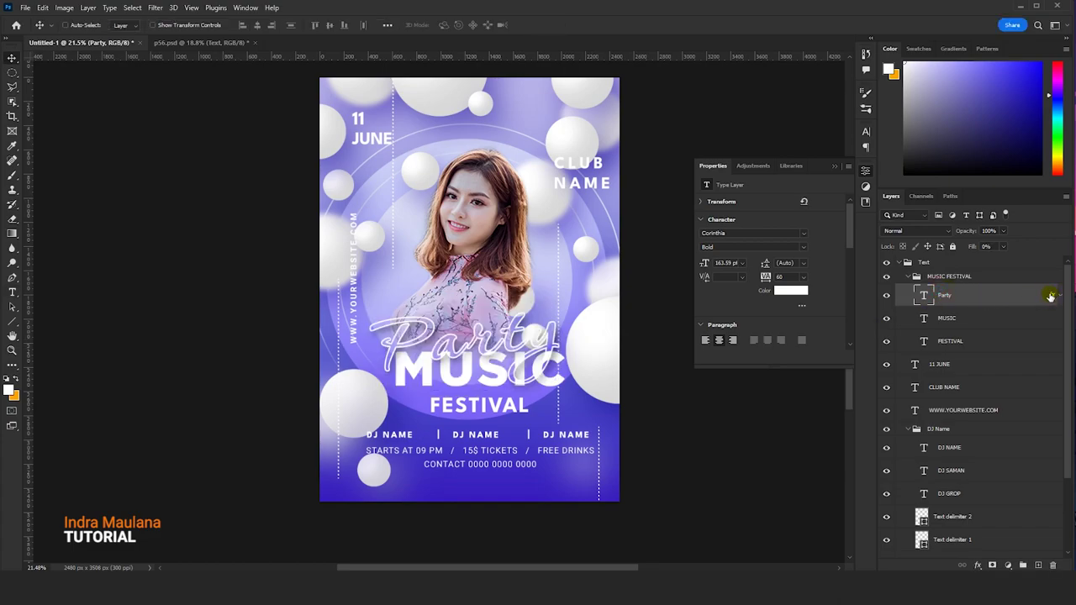
pyautogui.doubleClick(1050, 296)
pyautogui.click(596, 158)
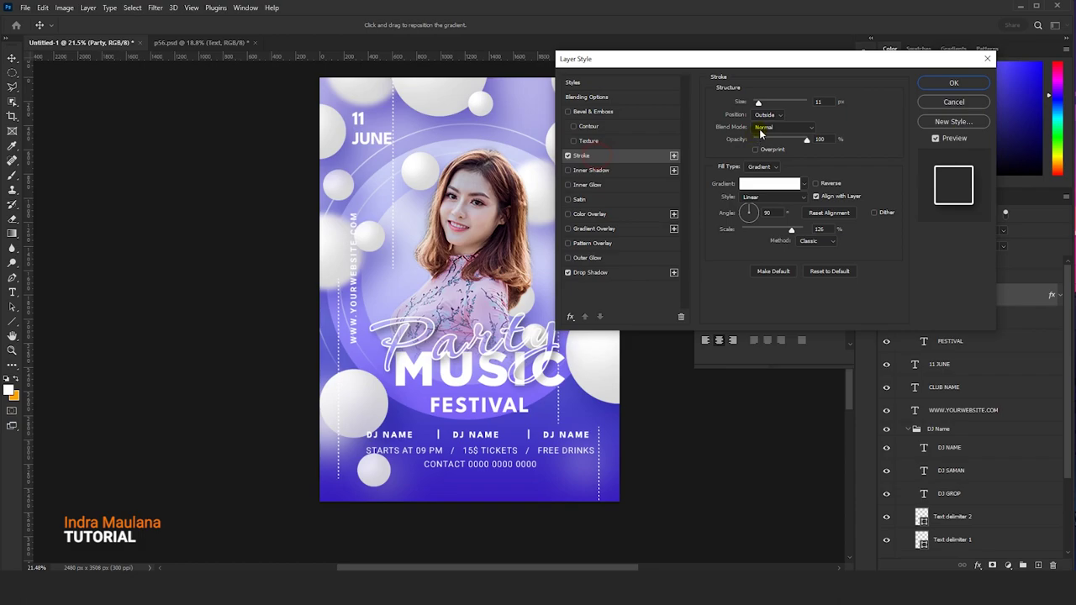
pyautogui.doubleClick(819, 101)
# - Set both stroke gradient stops to white, add a drop shadow, and apply the styles
pyautogui.click(766, 183)
pyautogui.click(830, 276)
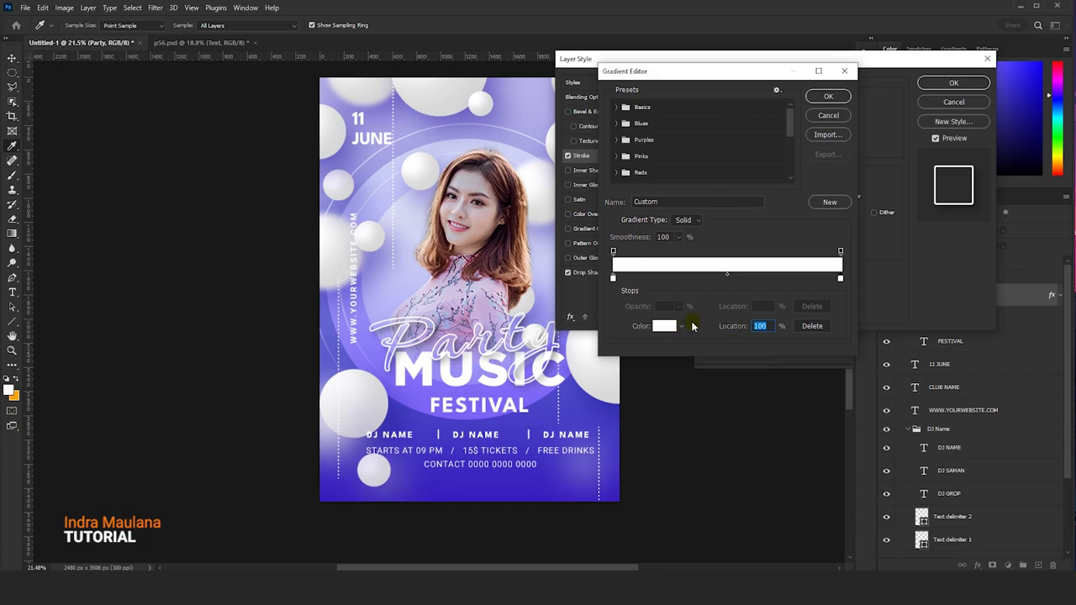
pyautogui.click(665, 326)
pyautogui.click(946, 134)
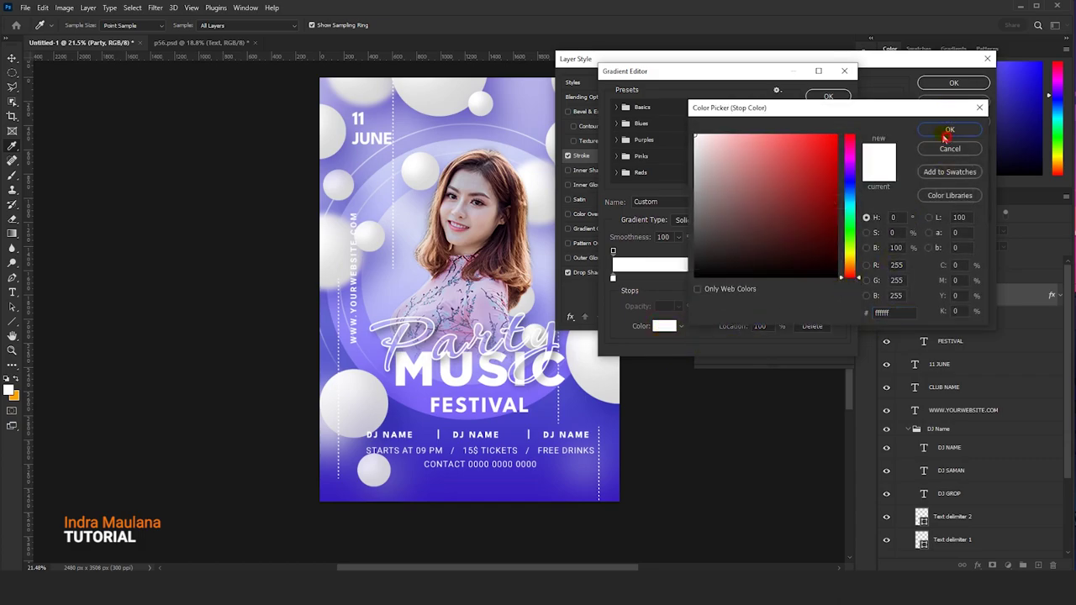
pyautogui.click(612, 278)
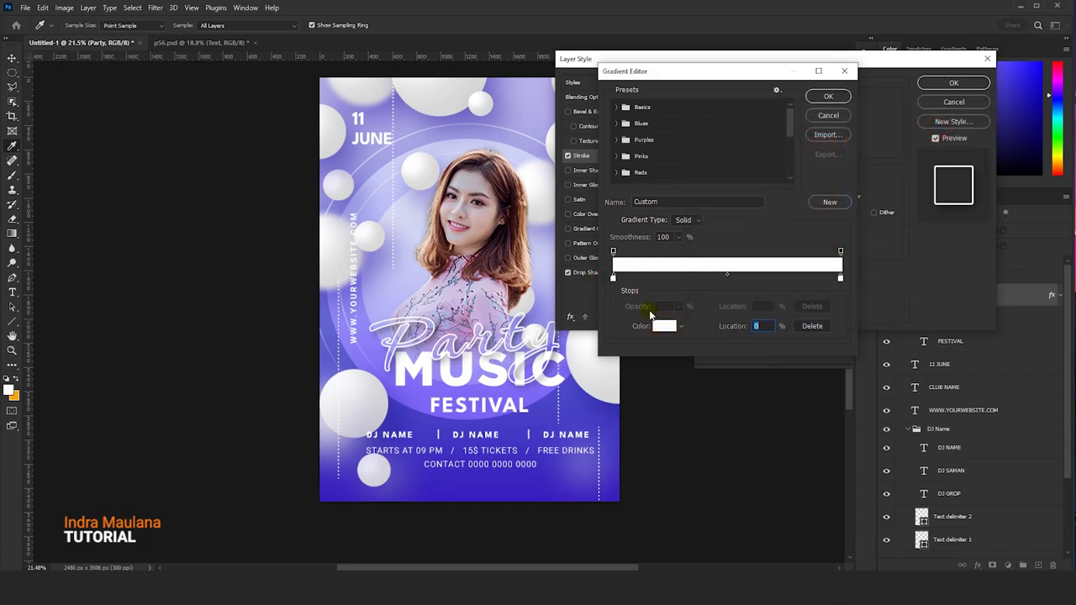
pyautogui.click(660, 327)
pyautogui.click(958, 133)
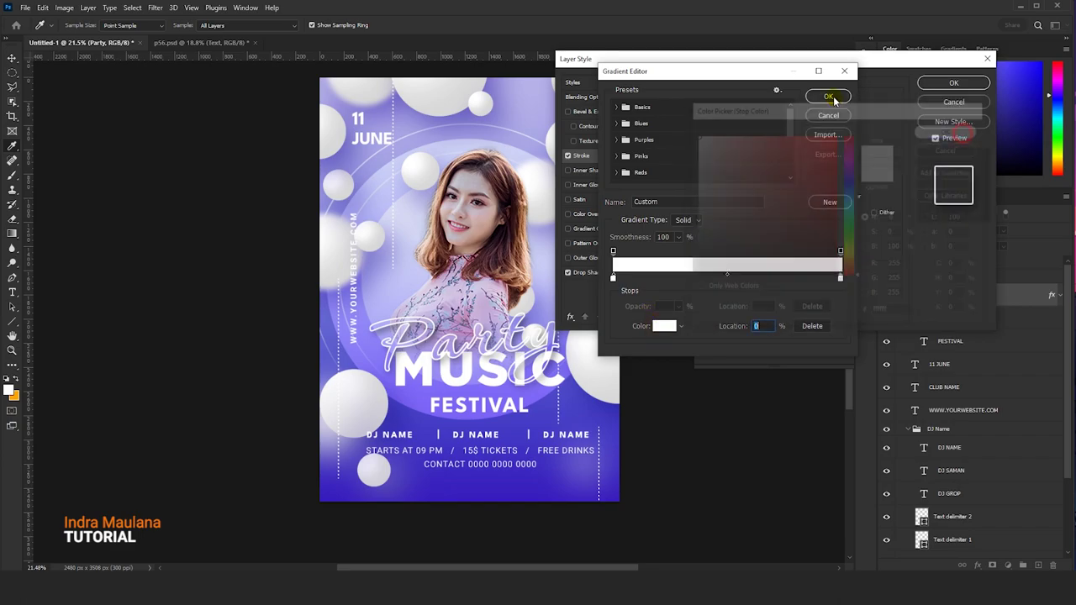
pyautogui.click(828, 96)
pyautogui.click(589, 273)
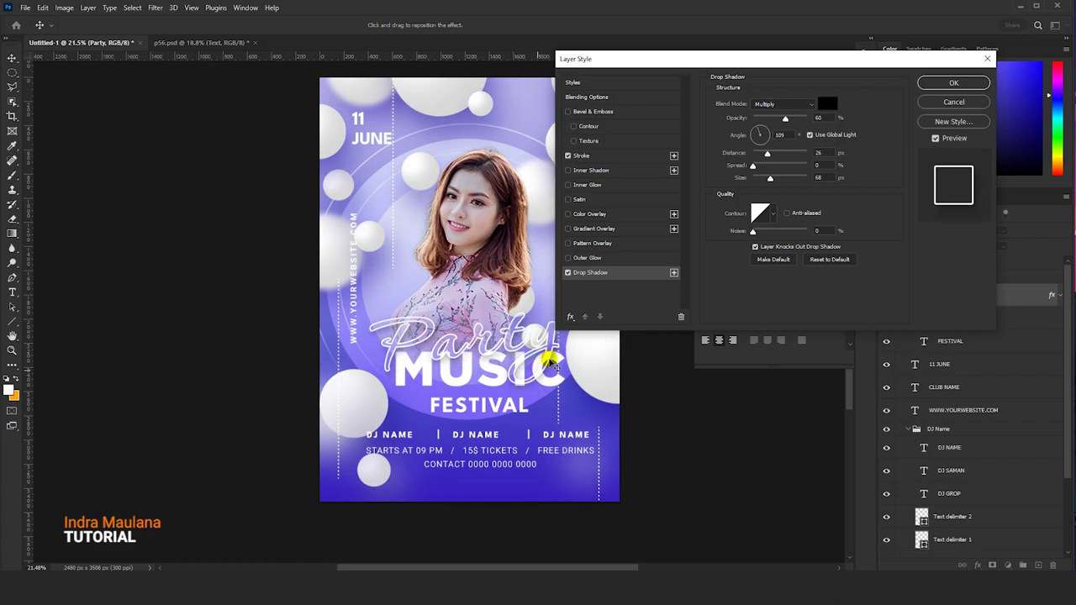
pyautogui.click(953, 83)
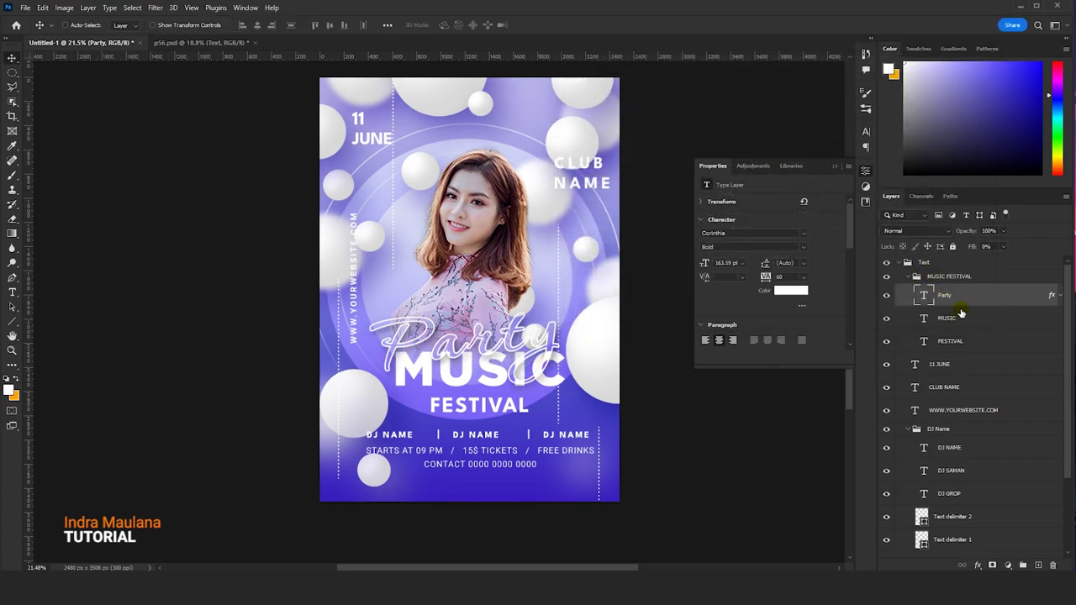
# - Lower the Party script layer's fill to 34% and inspect the MUSIC text layer
pyautogui.click(1002, 246)
pyautogui.moveTo(1002, 260); pyautogui.dragTo(1061, 260)
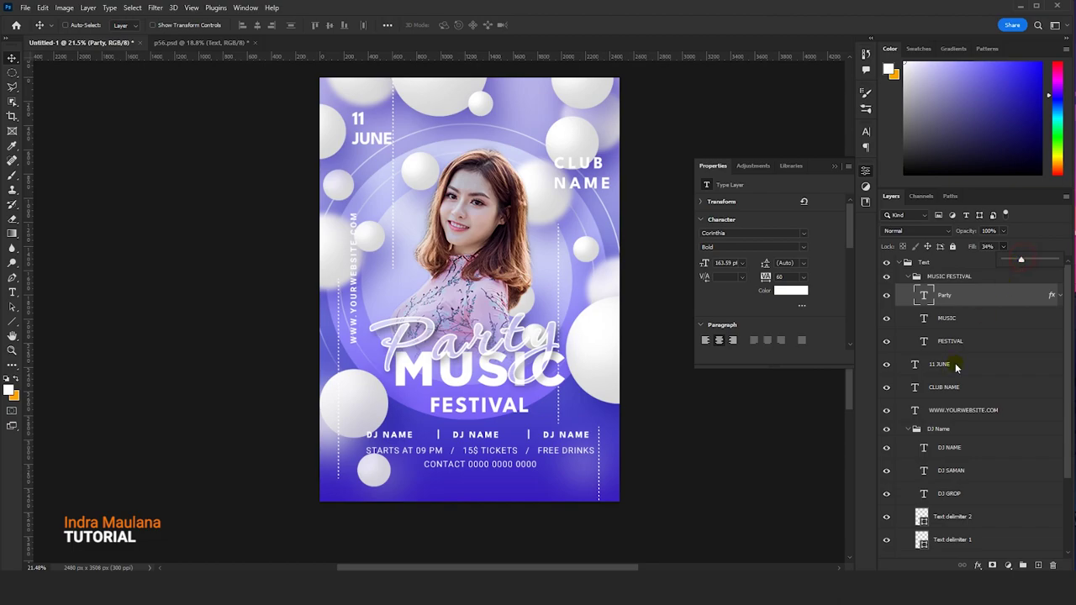
pyautogui.click(946, 317)
pyautogui.scroll(-3, 945, 366)
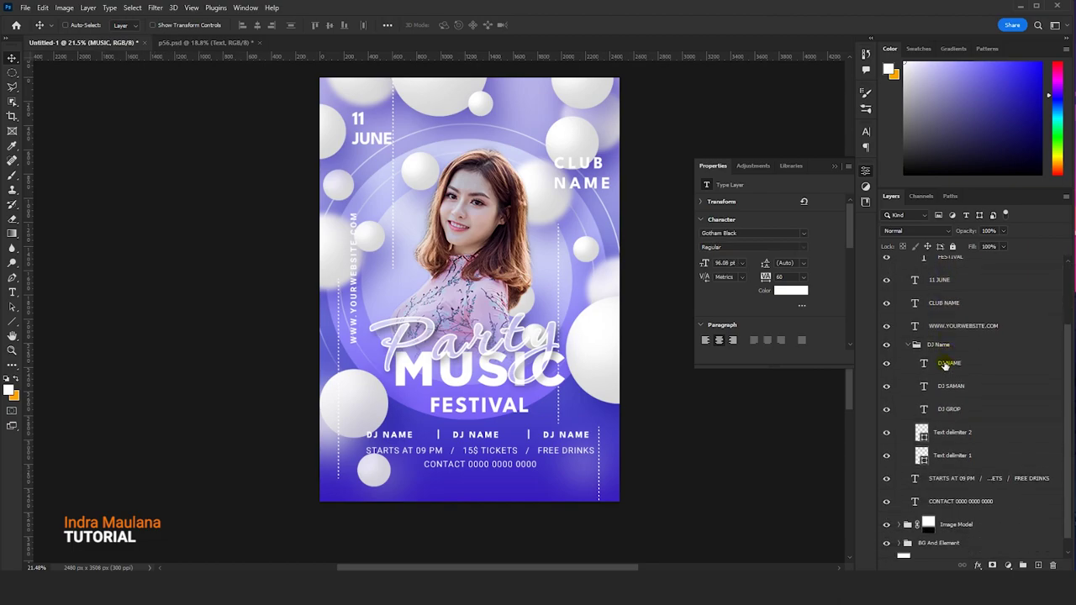
# - Review the DJ NAME, DJ SAMAN and STARTS AT 09 PM text layers, briefly toggling DJ NAME's visibility
pyautogui.click(945, 366)
pyautogui.click(886, 346)
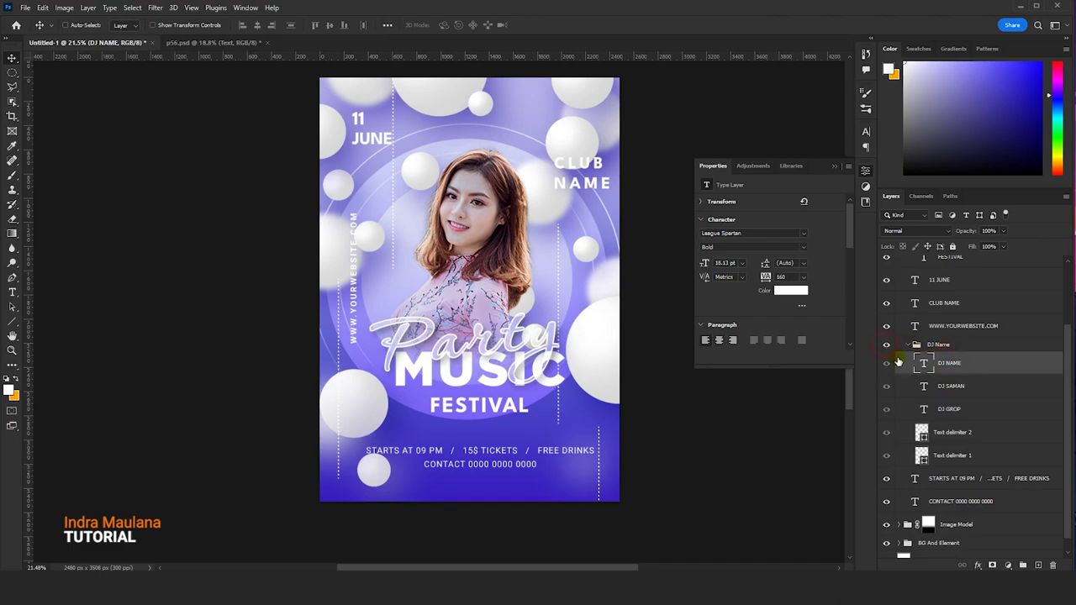
pyautogui.click(887, 362)
pyautogui.click(945, 386)
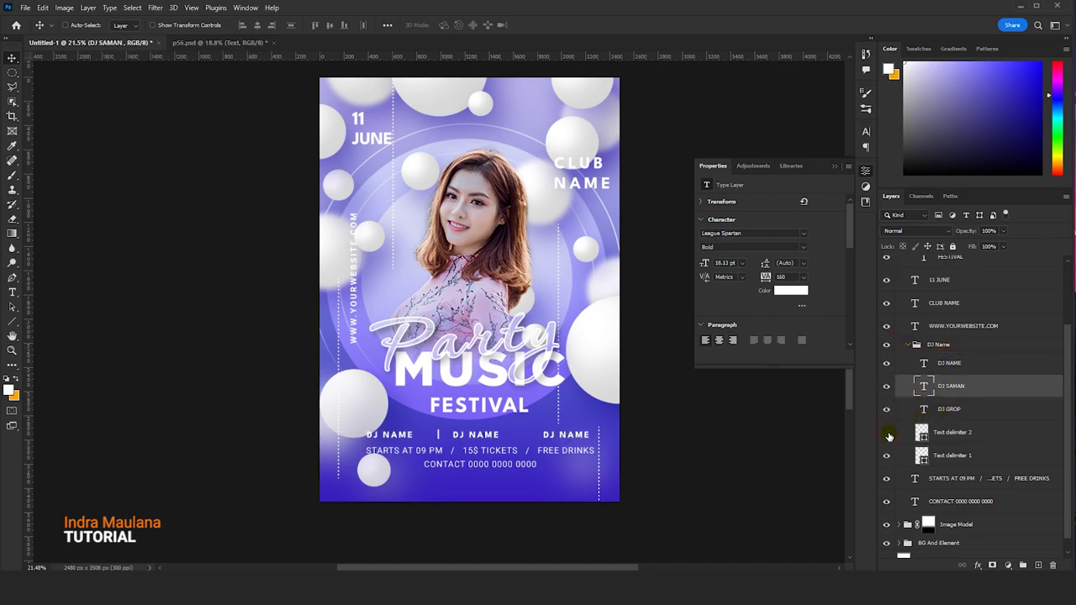
pyautogui.click(955, 477)
# - Collapse the Text group and nudge all the flyer text up-left into place
pyautogui.scroll(3, 966, 344)
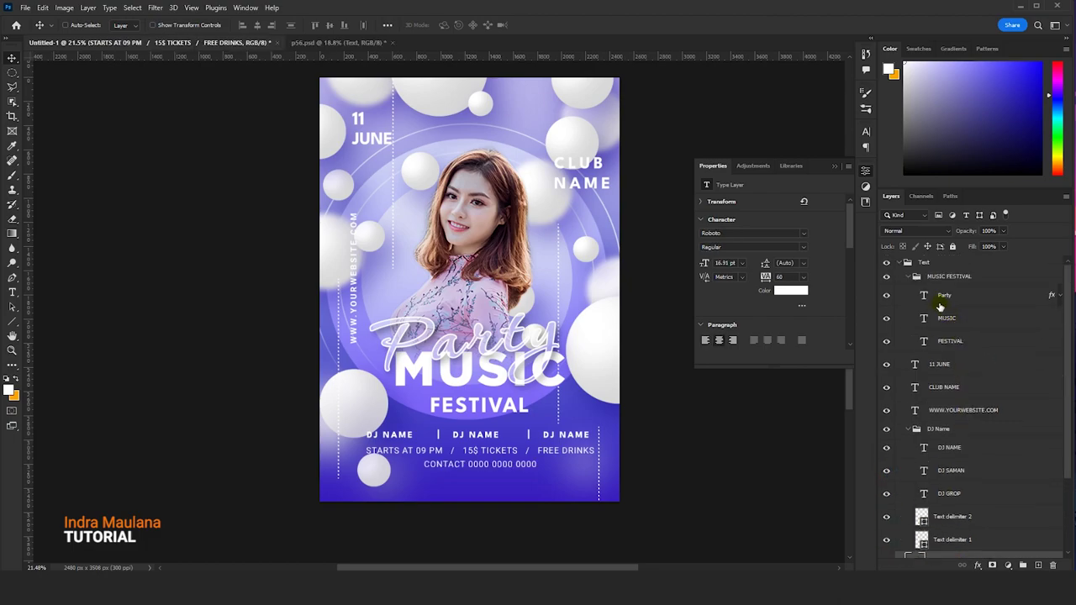
pyautogui.click(898, 264)
pyautogui.scroll(-5, 482, 245)
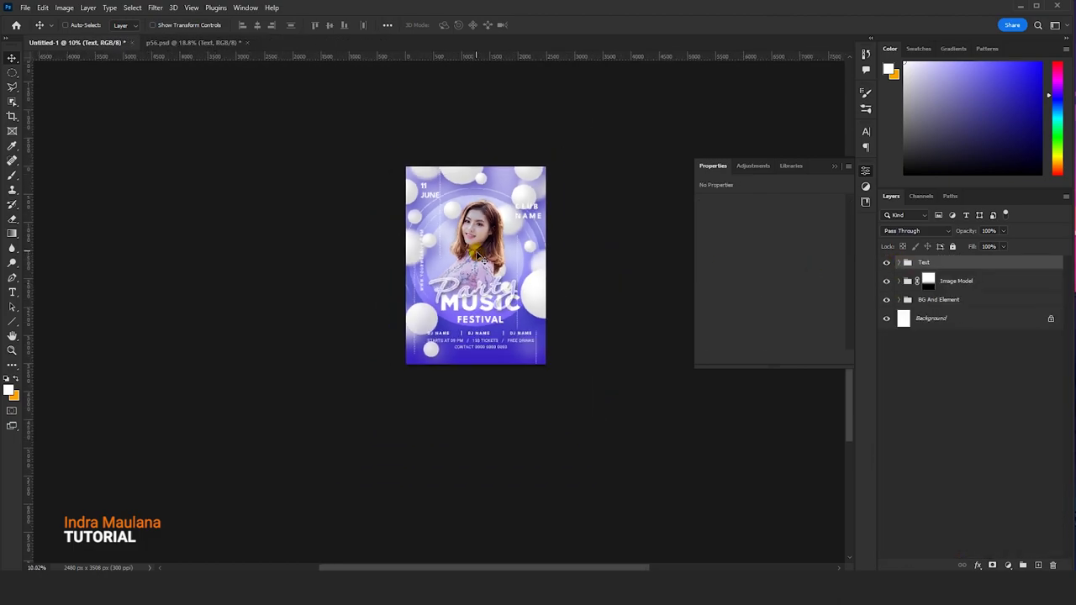
pyautogui.moveTo(506, 207)
pyautogui.mouseDown()
pyautogui.moveTo(481, 263)
pyautogui.moveTo(480, 183)
pyautogui.mouseUp()
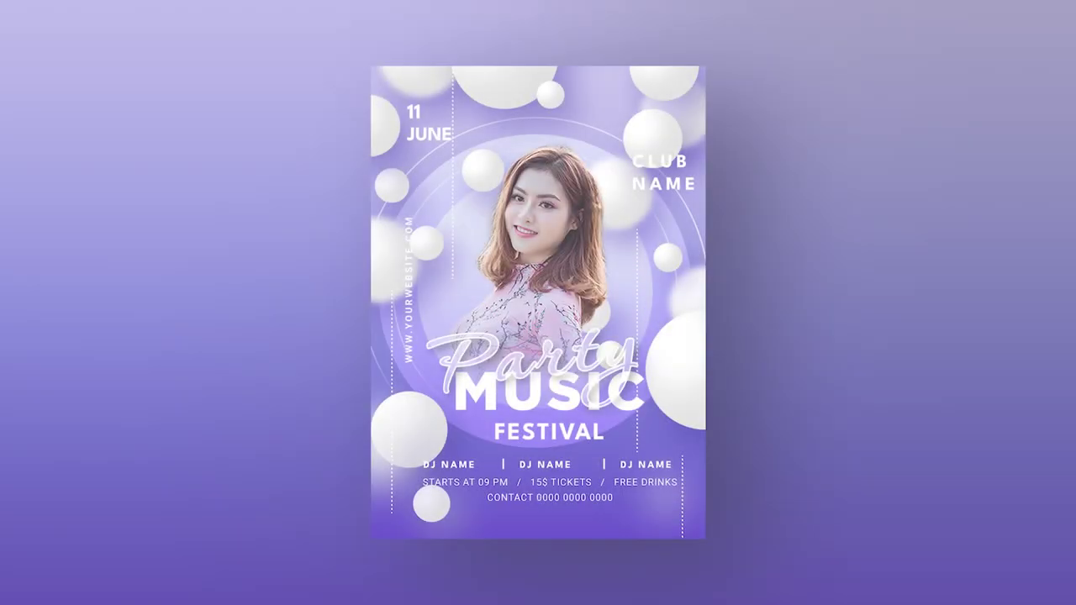